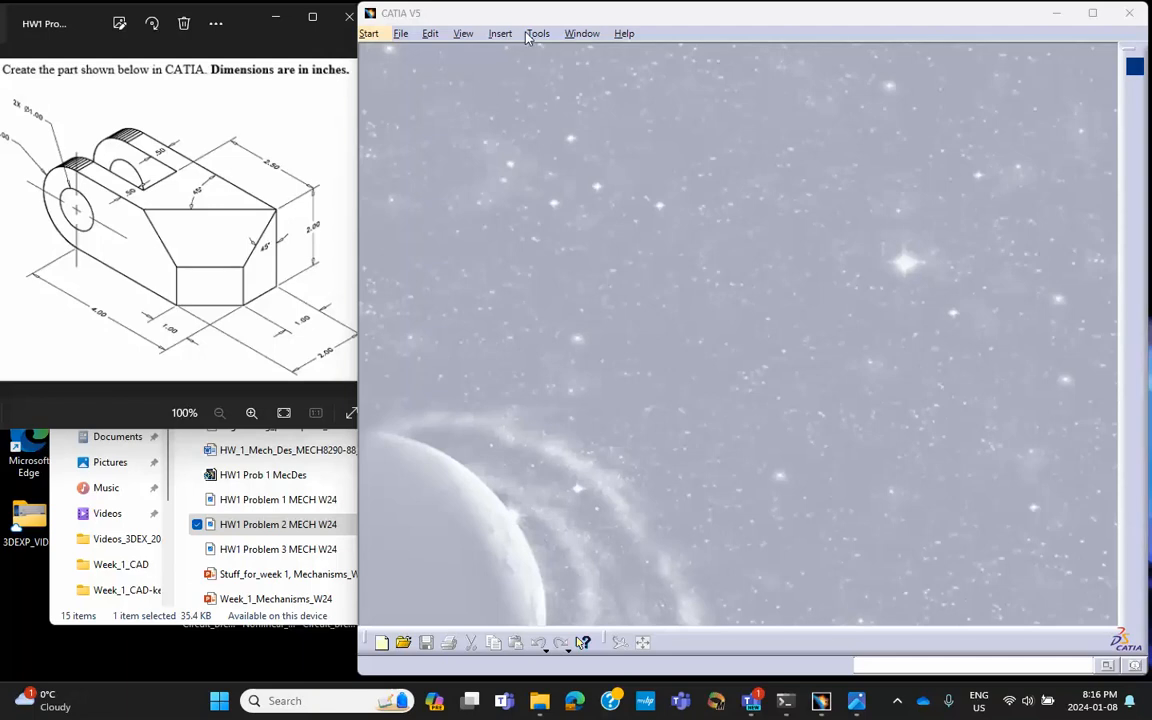
Set the default length unit to Inch (in) in the program's Parameters and Measure options
{"action": "left_click", "coordinate": [538, 33]}
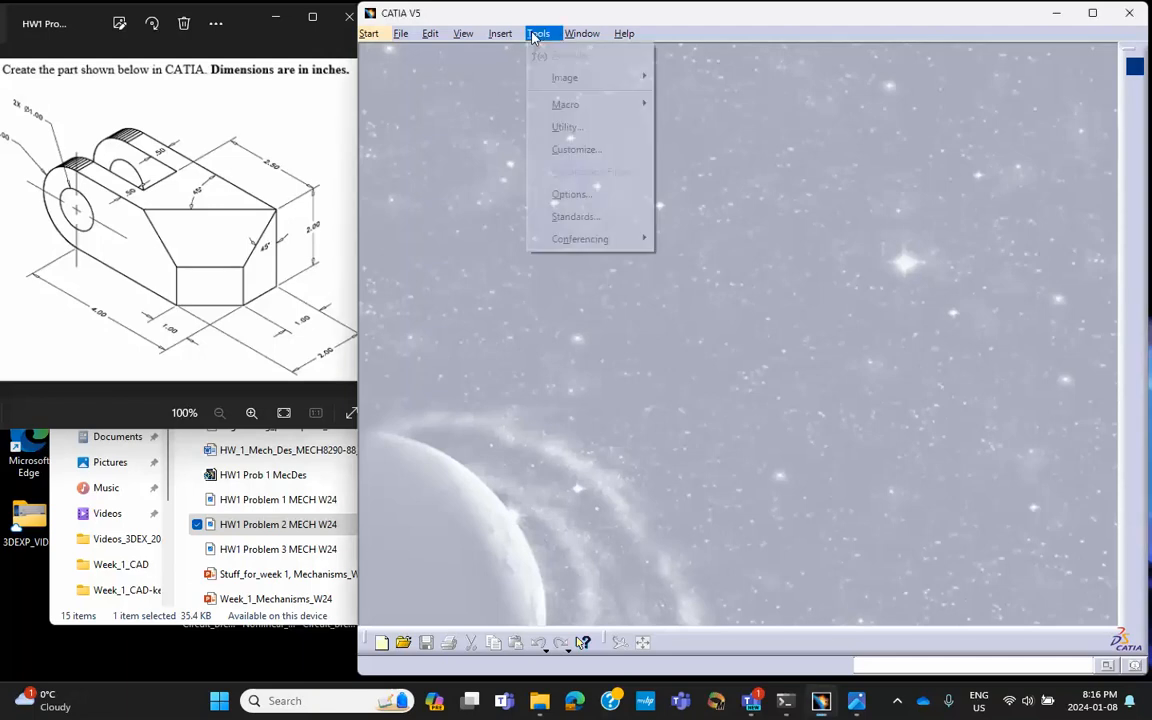
{"action": "left_click", "coordinate": [571, 194]}
{"action": "left_click", "coordinate": [618, 200]}
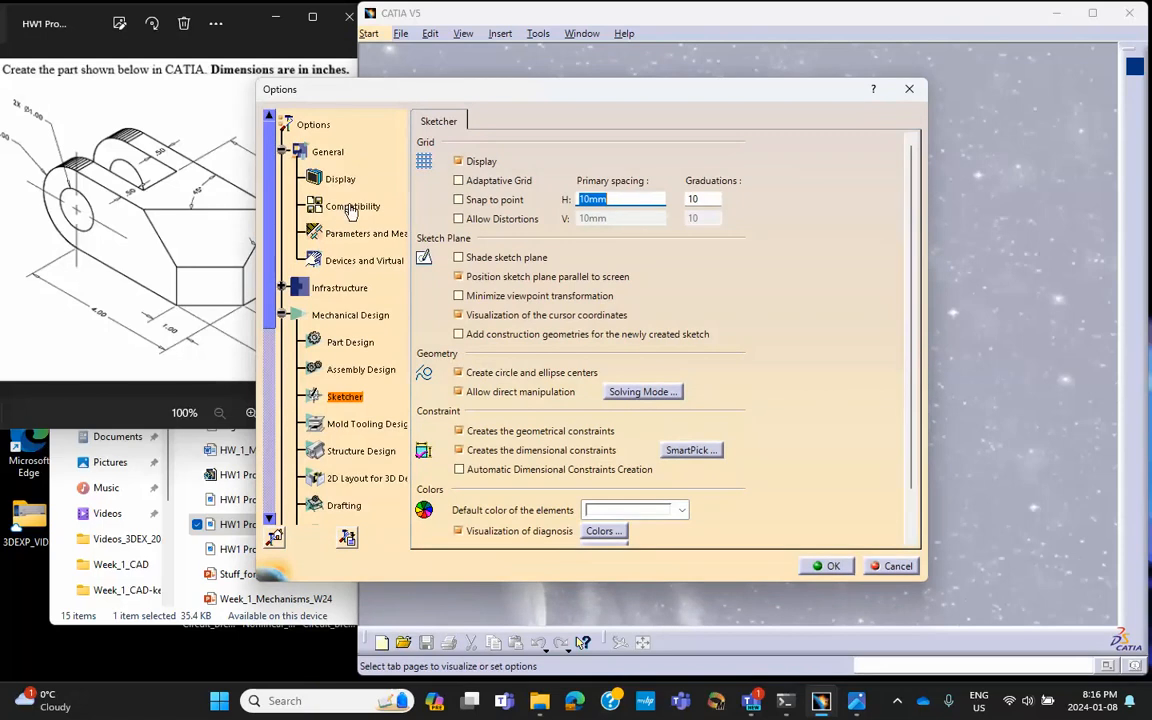
{"action": "left_click", "coordinate": [365, 233]}
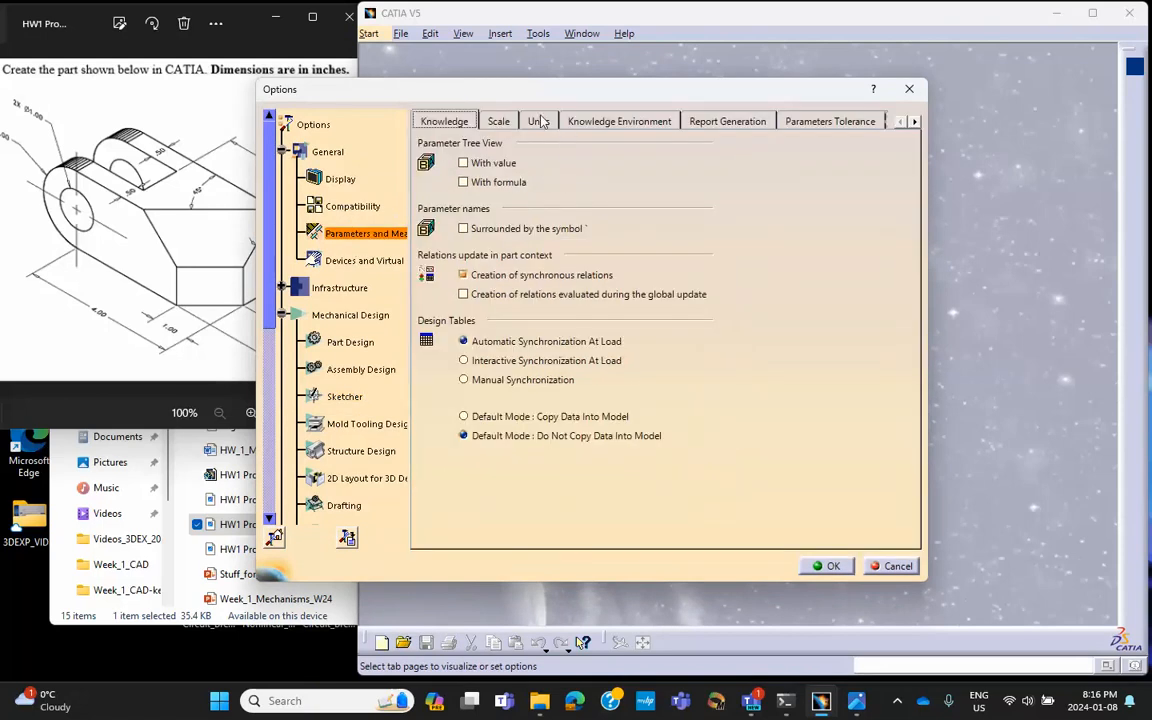
{"action": "left_click", "coordinate": [540, 121]}
{"action": "left_click", "coordinate": [690, 277]}
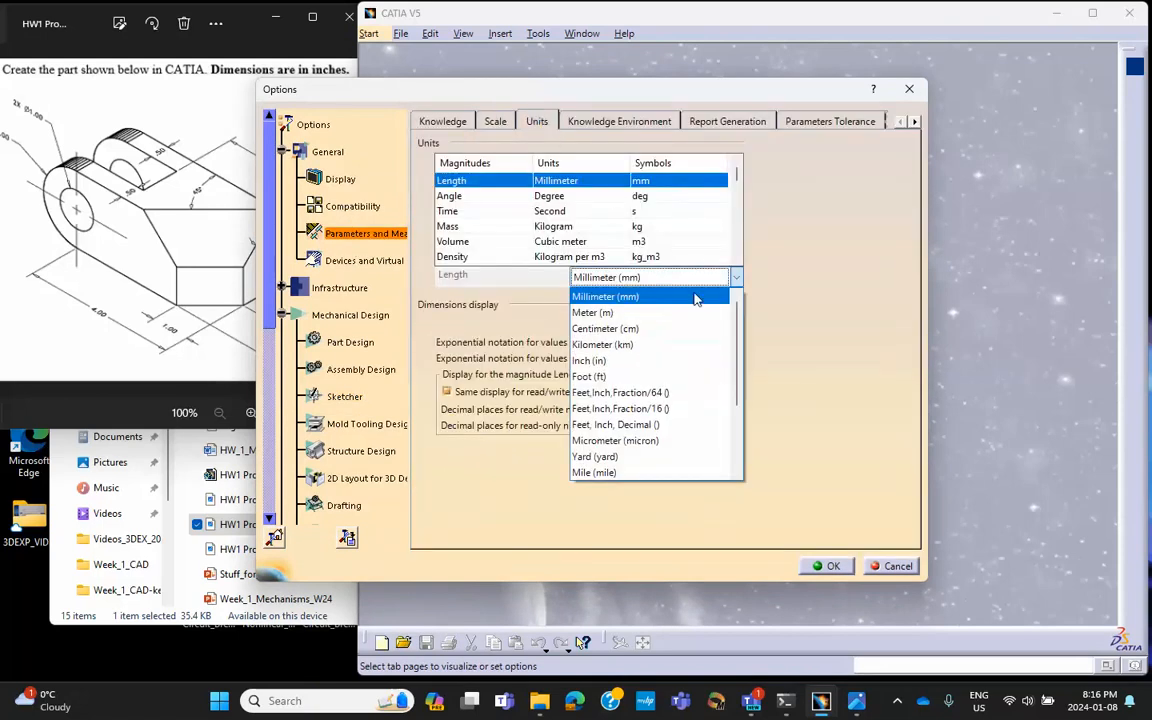
{"action": "left_click", "coordinate": [610, 360]}
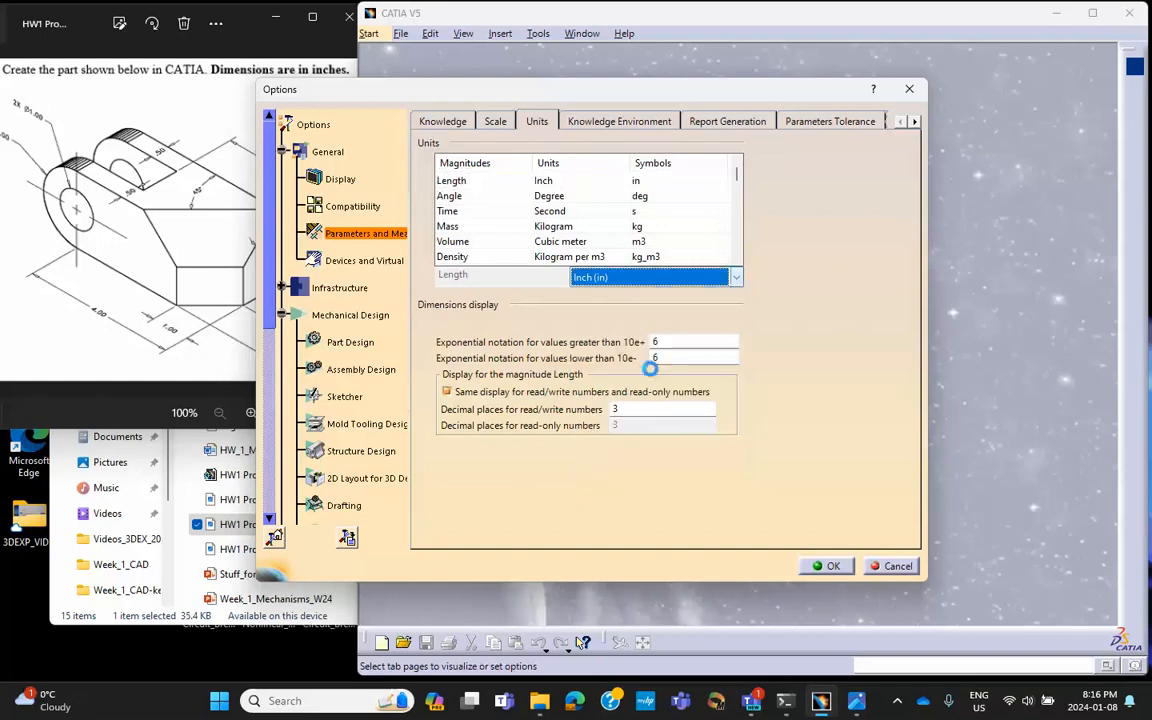
{"action": "left_click", "coordinate": [833, 567]}
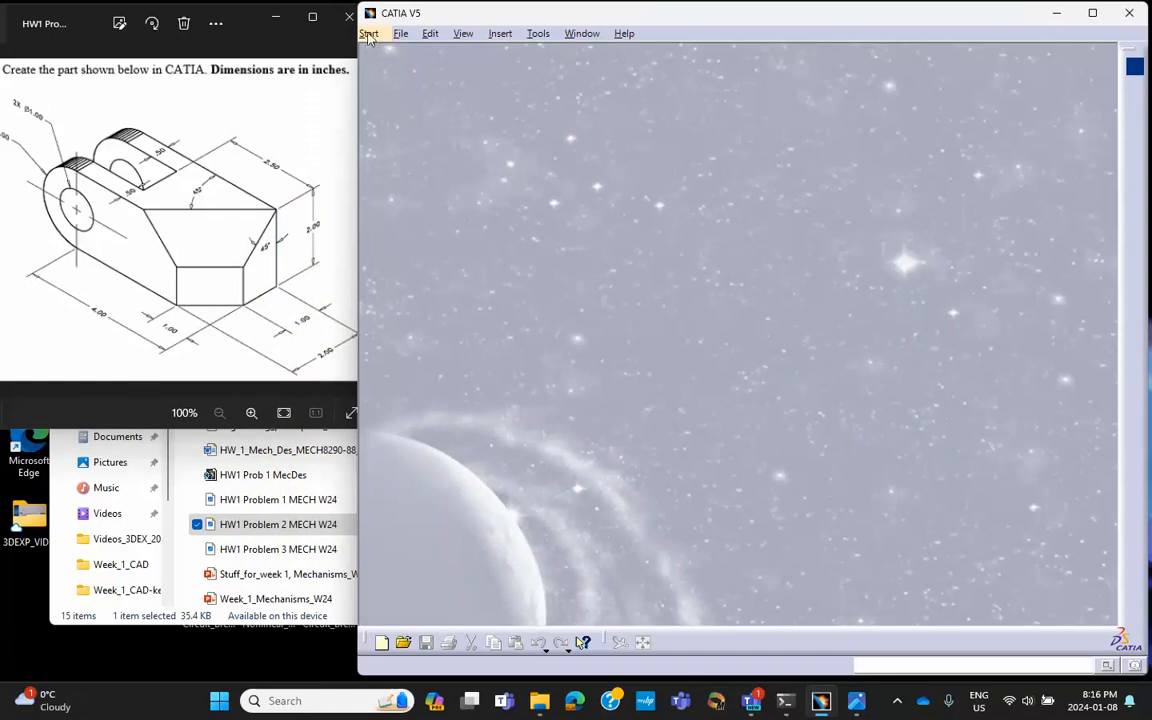
Set the Sketcher grid's horizontal primary spacing to 1 in
{"action": "left_click", "coordinate": [537, 35]}
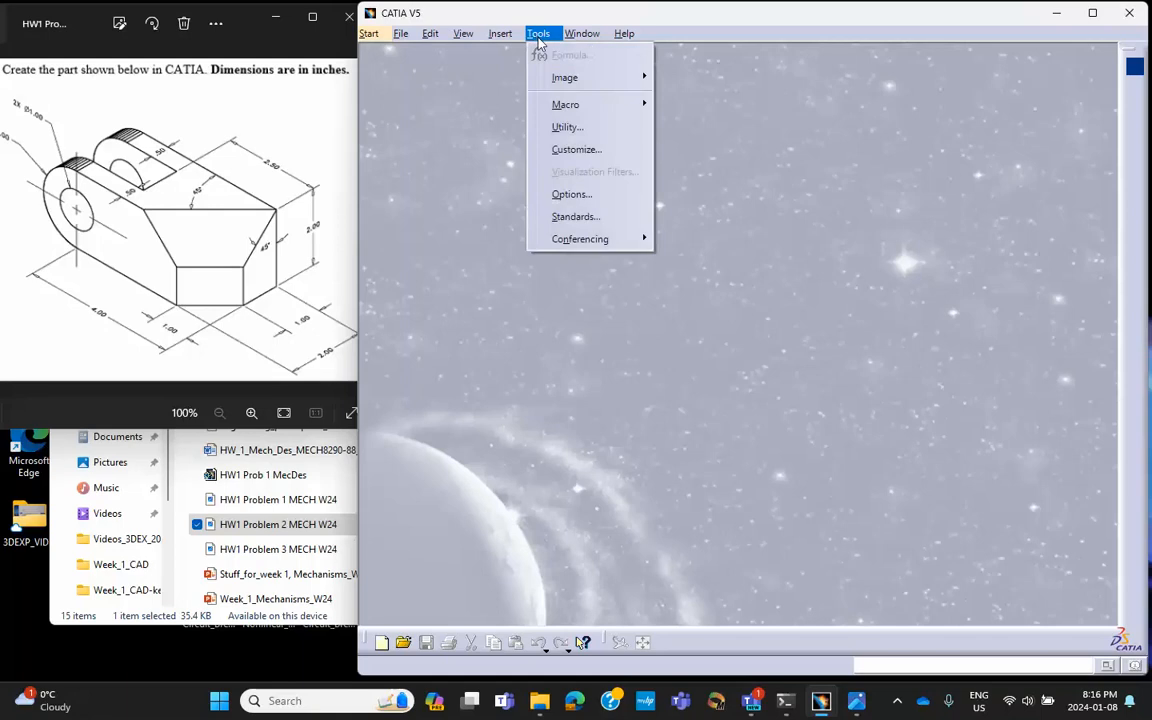
{"action": "left_click", "coordinate": [571, 194]}
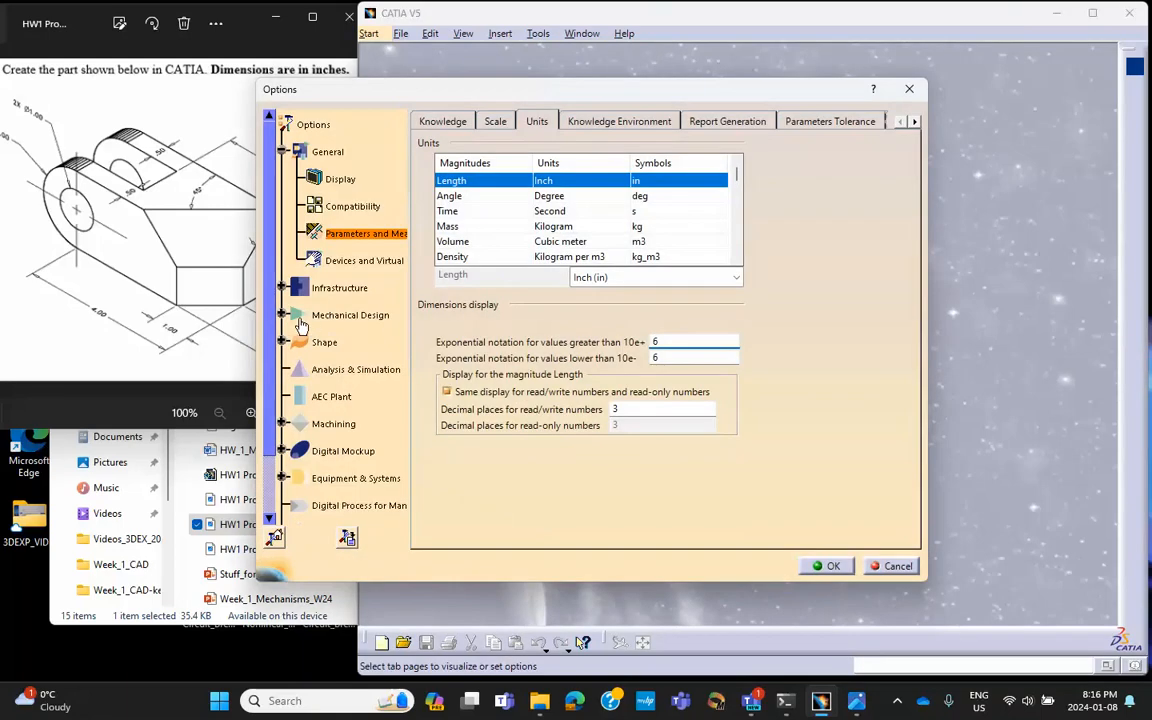
{"action": "left_click", "coordinate": [320, 318]}
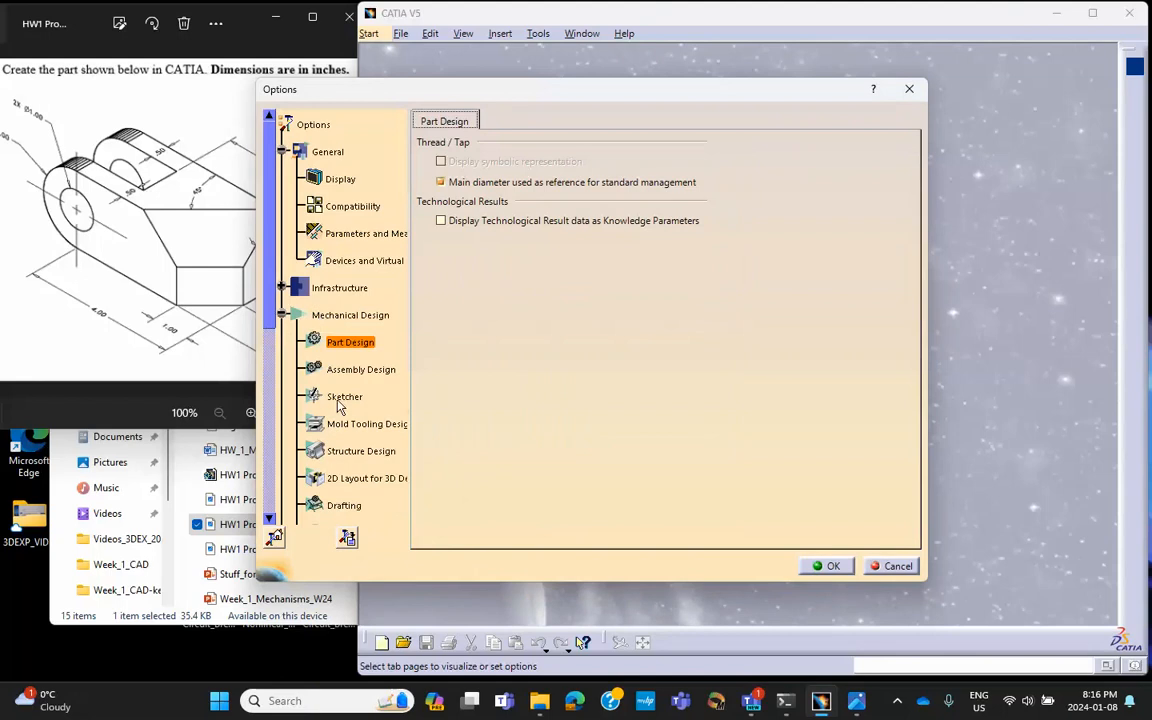
{"action": "left_click", "coordinate": [345, 396]}
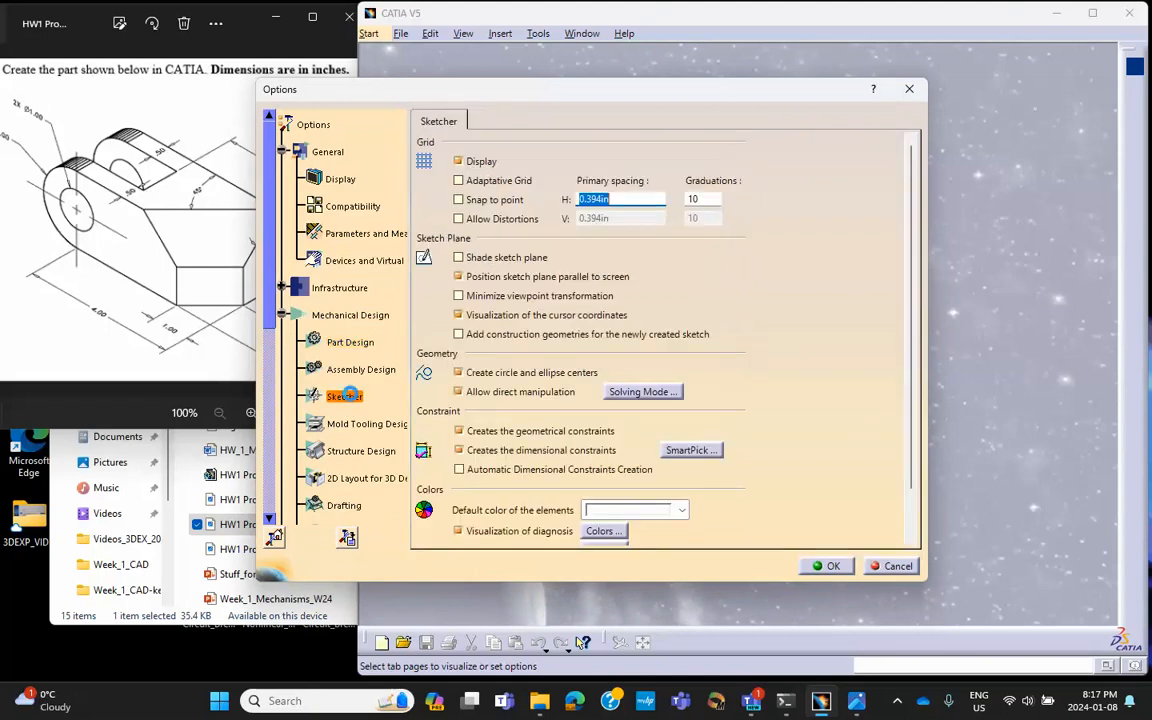
{"action": "left_click", "coordinate": [630, 199]}
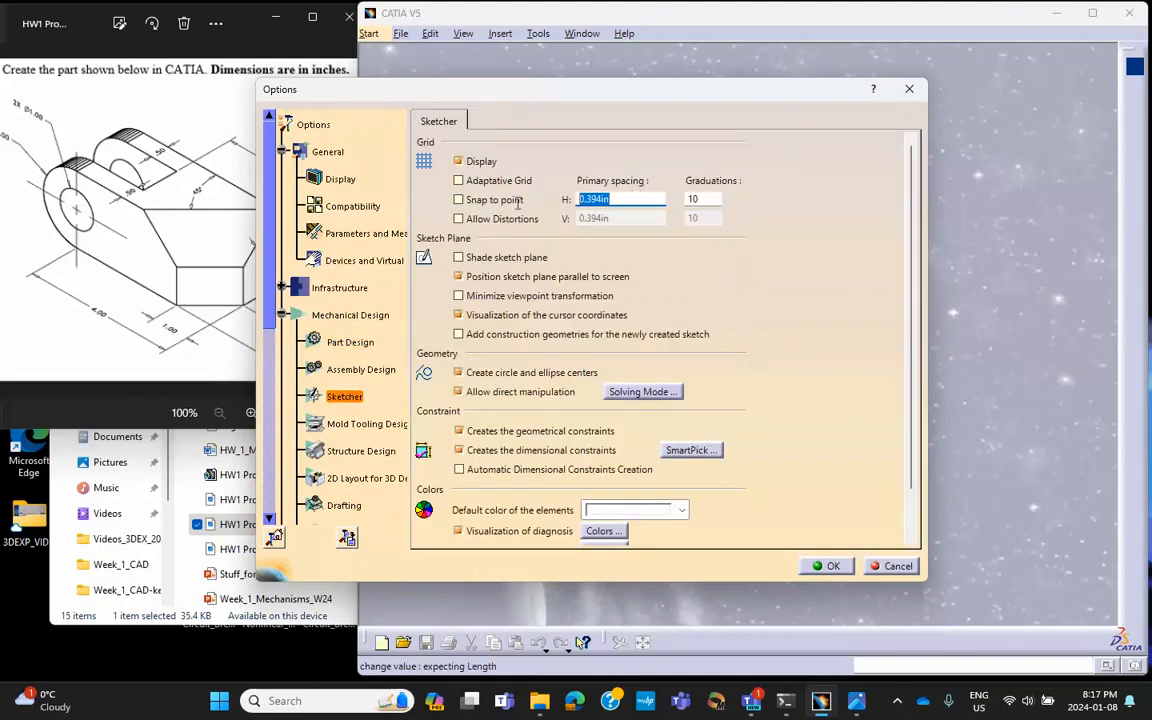
{"action": "type", "text": "1"}
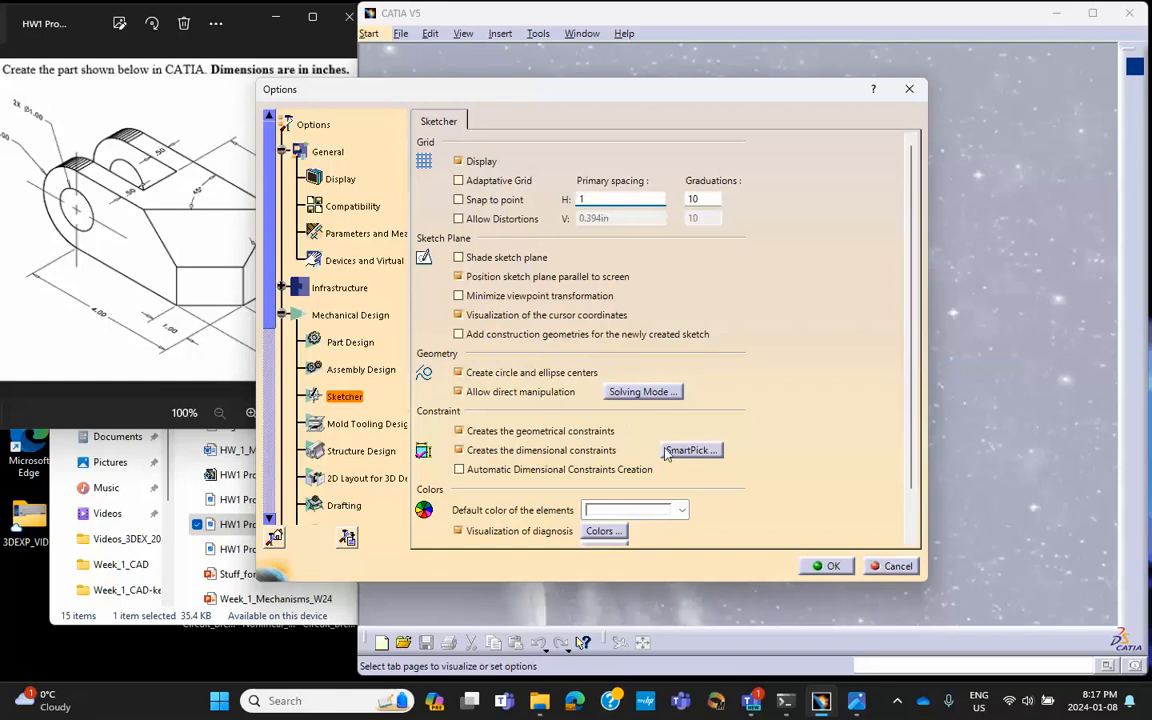
{"action": "left_click", "coordinate": [830, 567]}
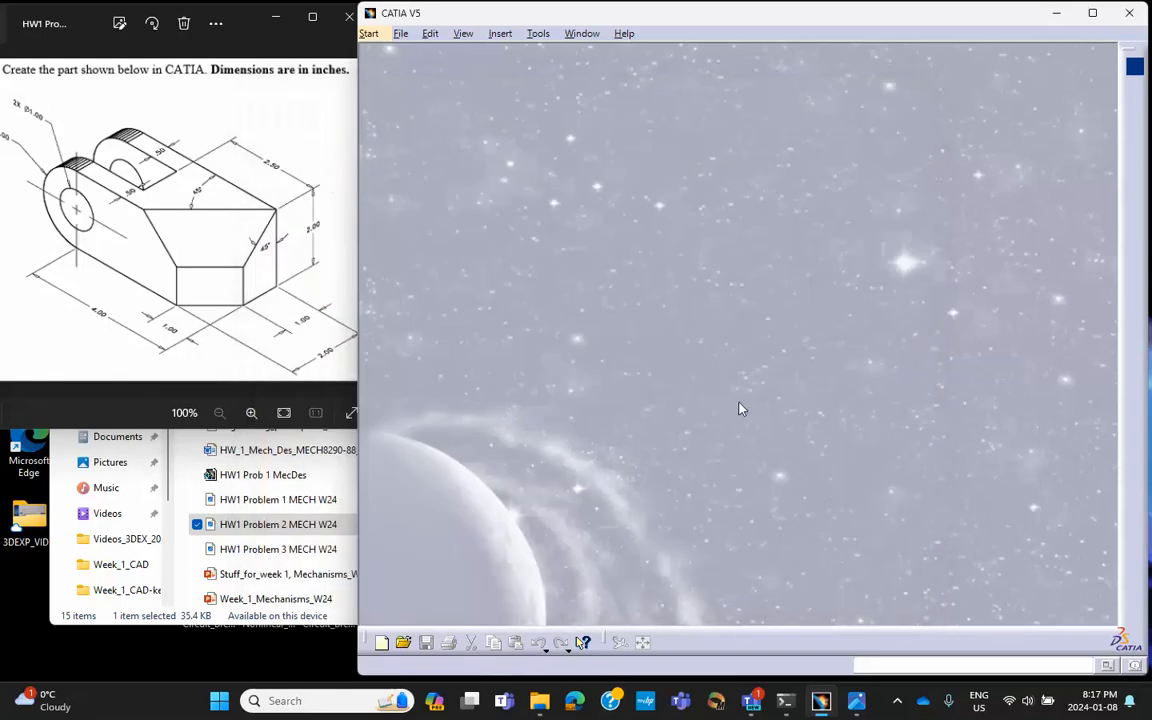
Create a new part document named HW1 Prob2 MecDes with hybrid design enabled
{"action": "left_click", "coordinate": [382, 641]}
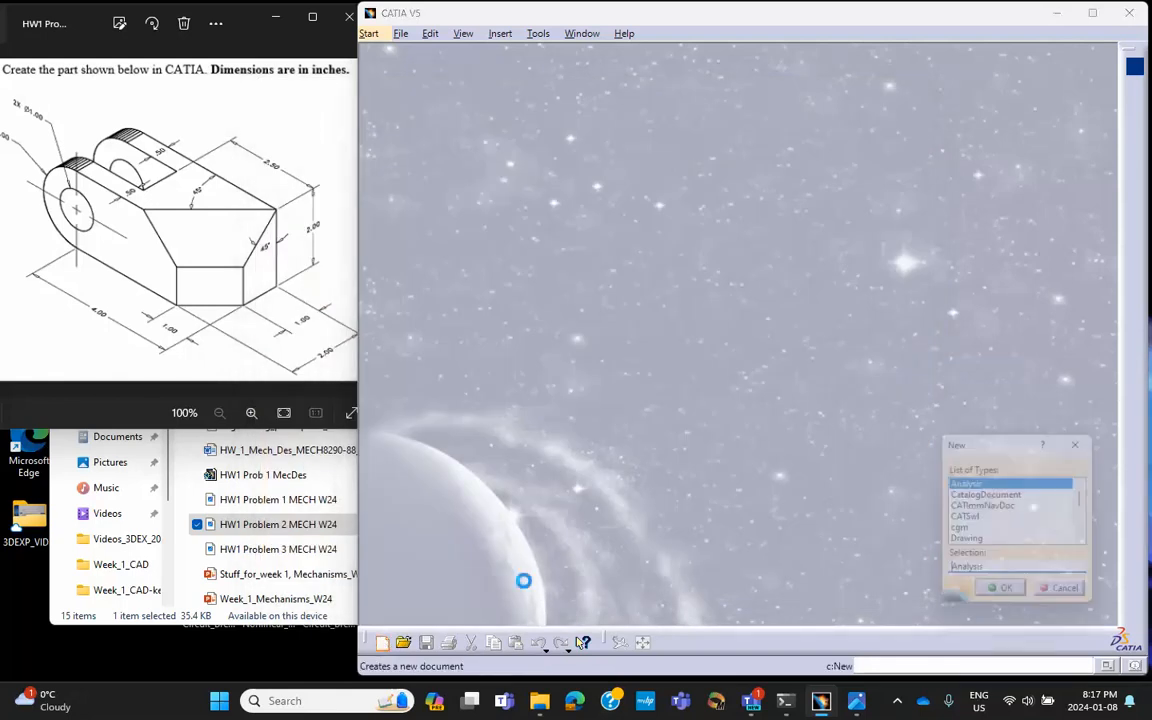
{"action": "left_click_drag", "start_coordinate": [1094, 505], "coordinate": [1094, 532]}
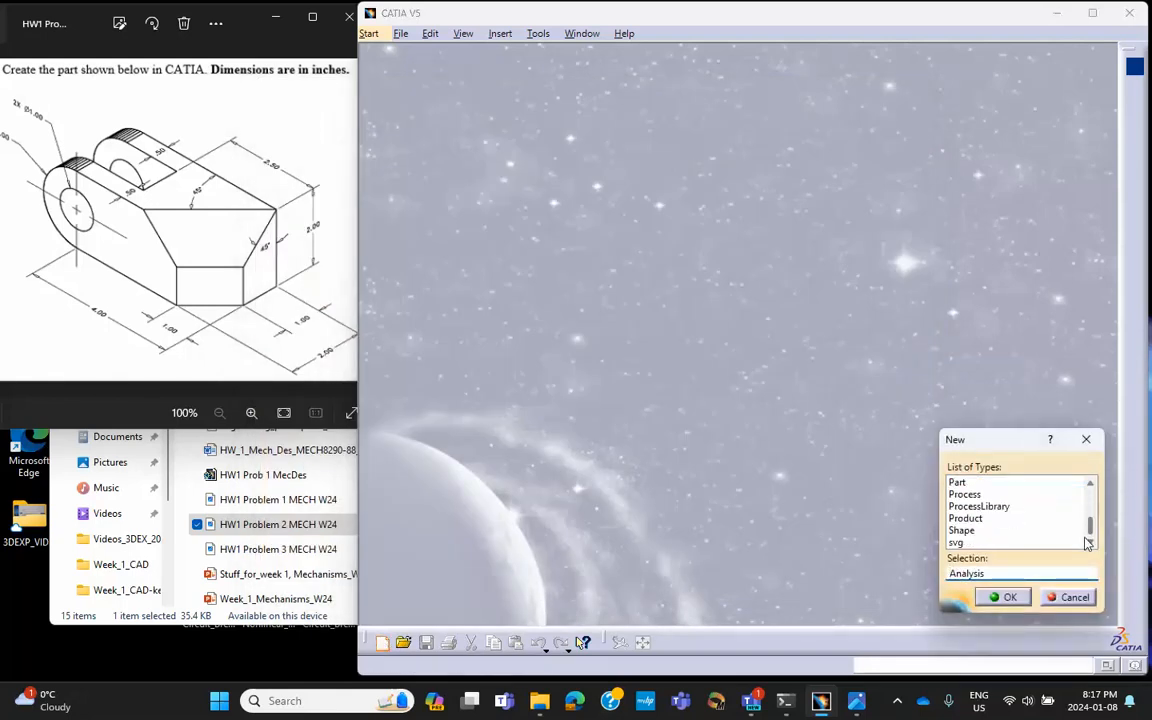
{"action": "left_click", "coordinate": [981, 483]}
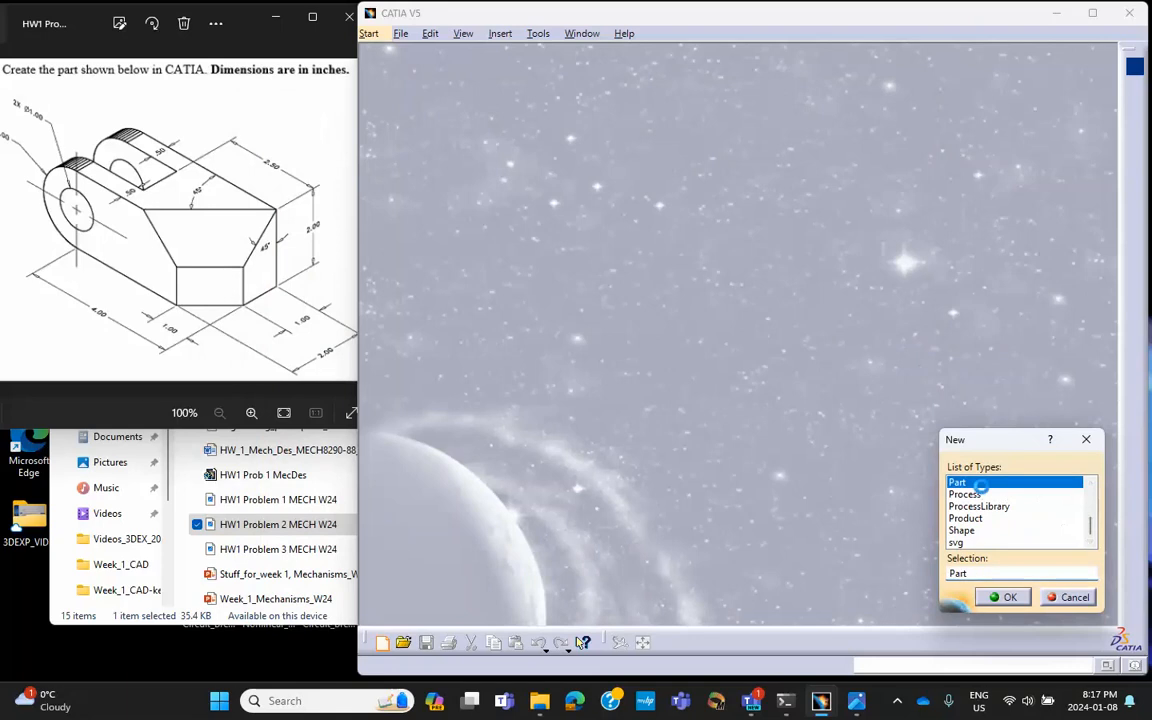
{"action": "left_click", "coordinate": [1002, 599]}
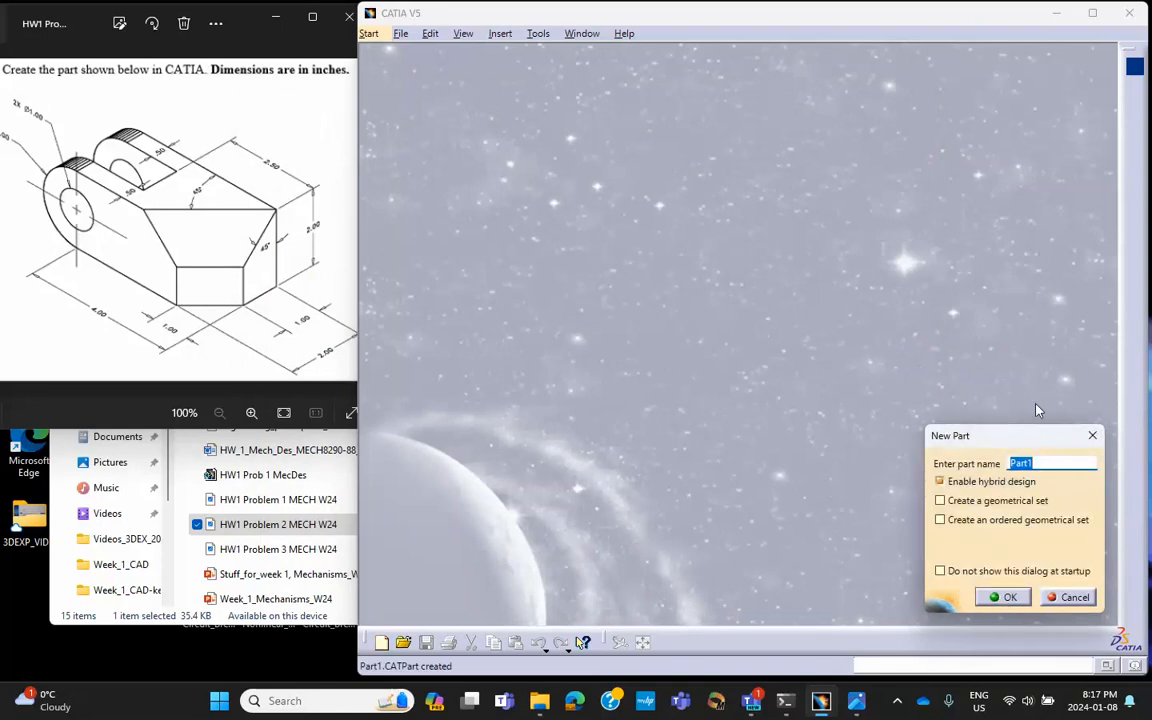
{"action": "type", "text": "HW1 Prob2 MecDe"}
{"action": "type", "text": "s"}
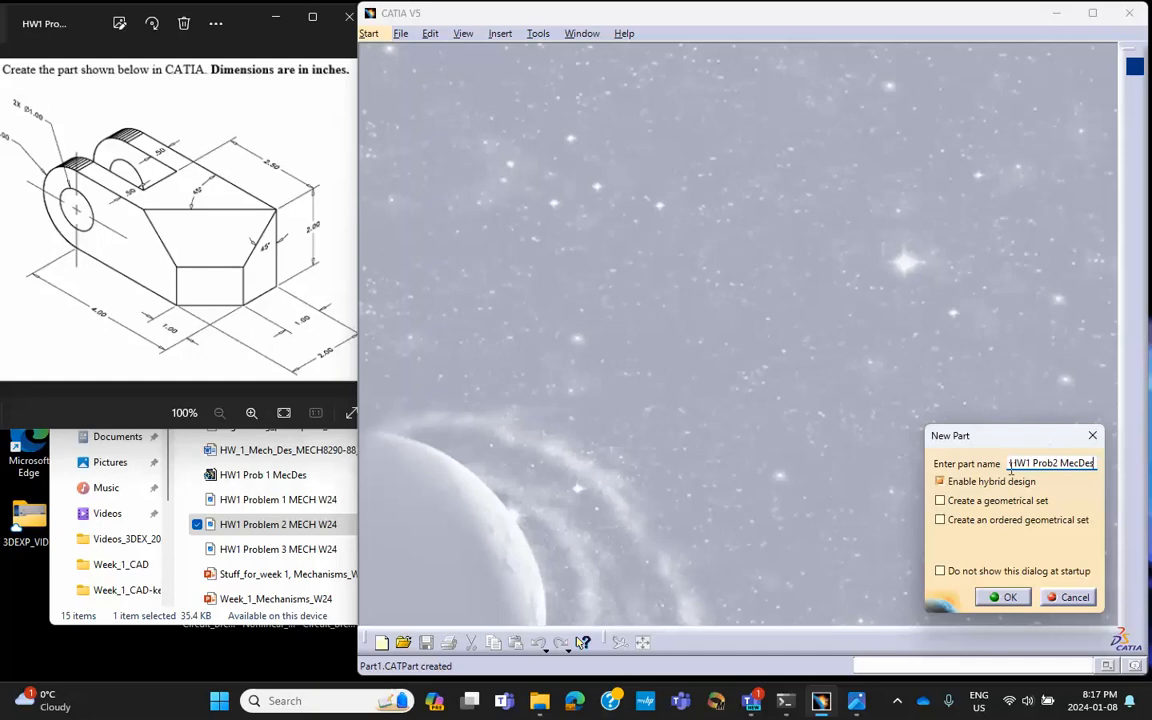
{"action": "left_click", "coordinate": [1005, 597]}
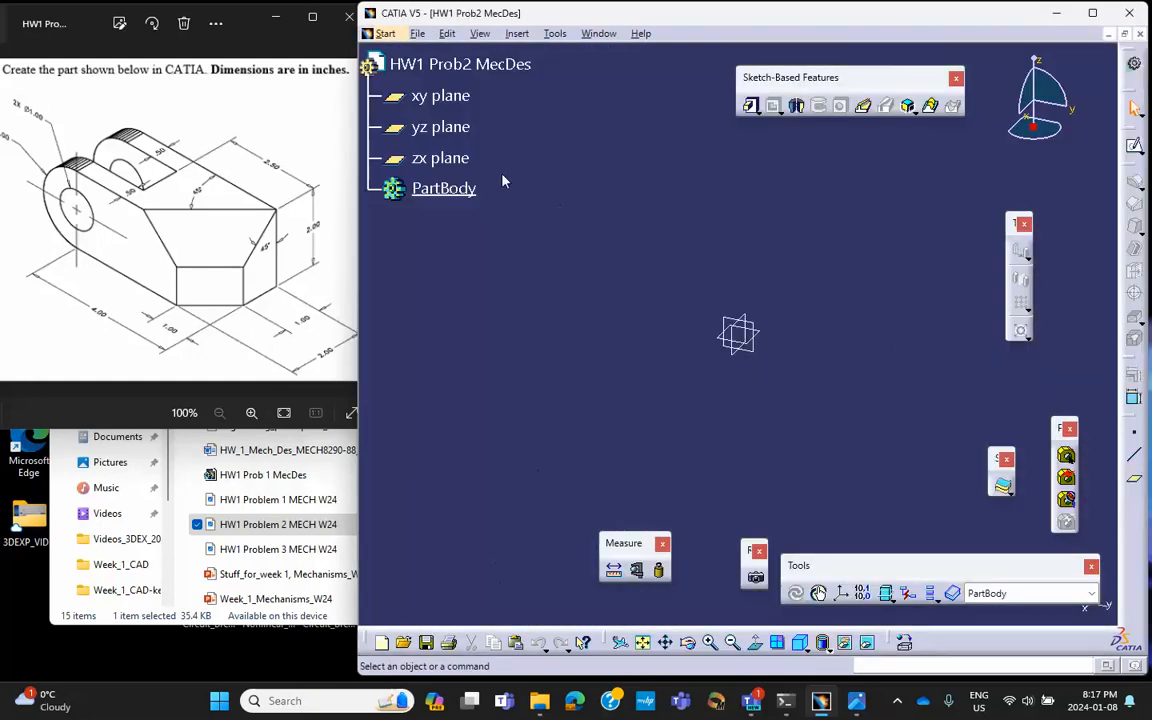
Save the new part as HW1 Prob 2 MecDes in the Week_1_Mechanism folder using Save Management
{"action": "left_click", "coordinate": [417, 33]}
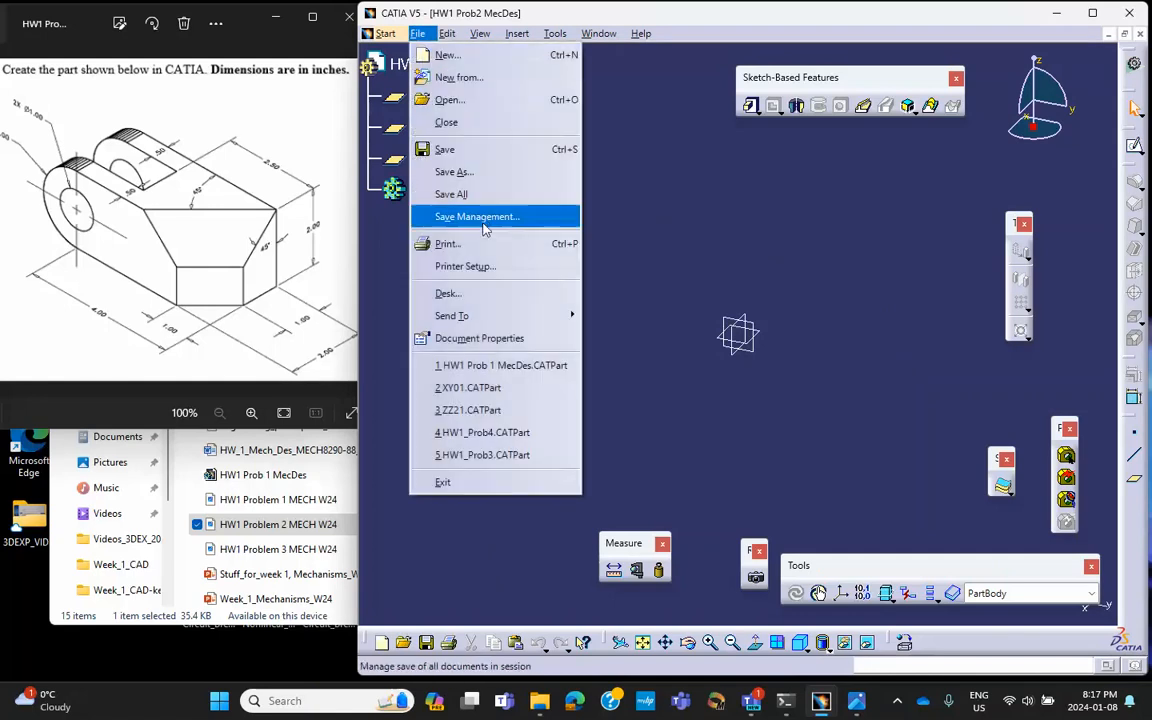
{"action": "left_click", "coordinate": [440, 212]}
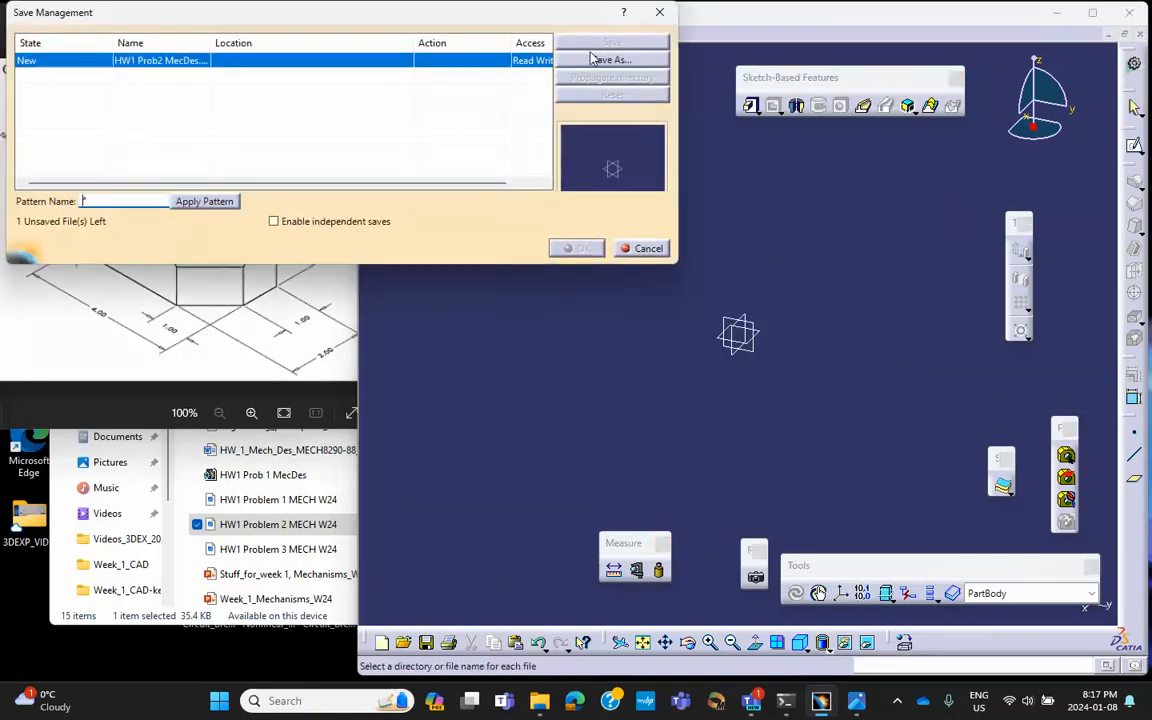
{"action": "left_click", "coordinate": [655, 60]}
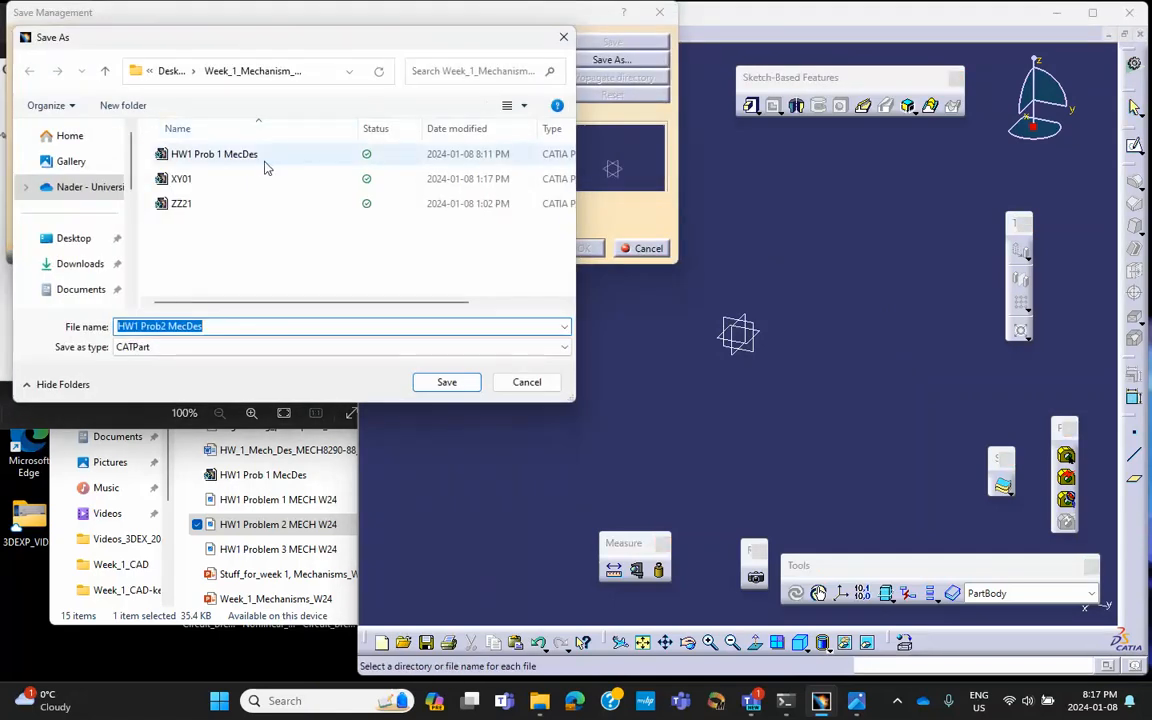
{"action": "left_click", "coordinate": [240, 154]}
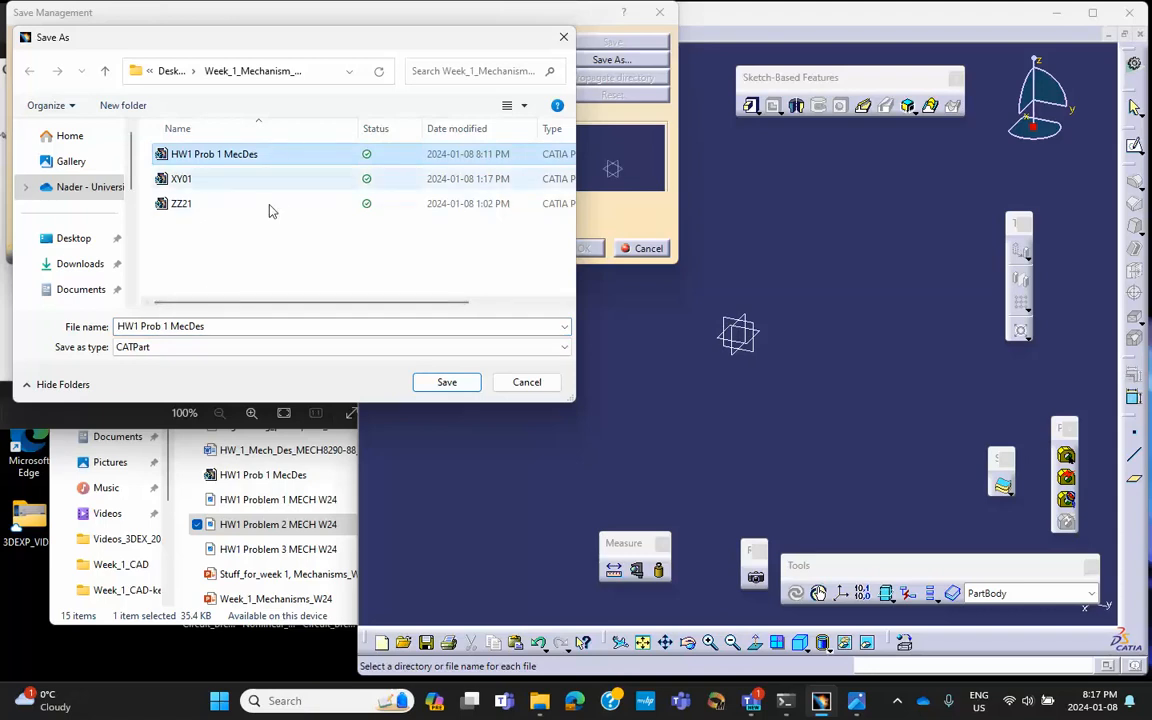
{"action": "left_click", "coordinate": [452, 382]}
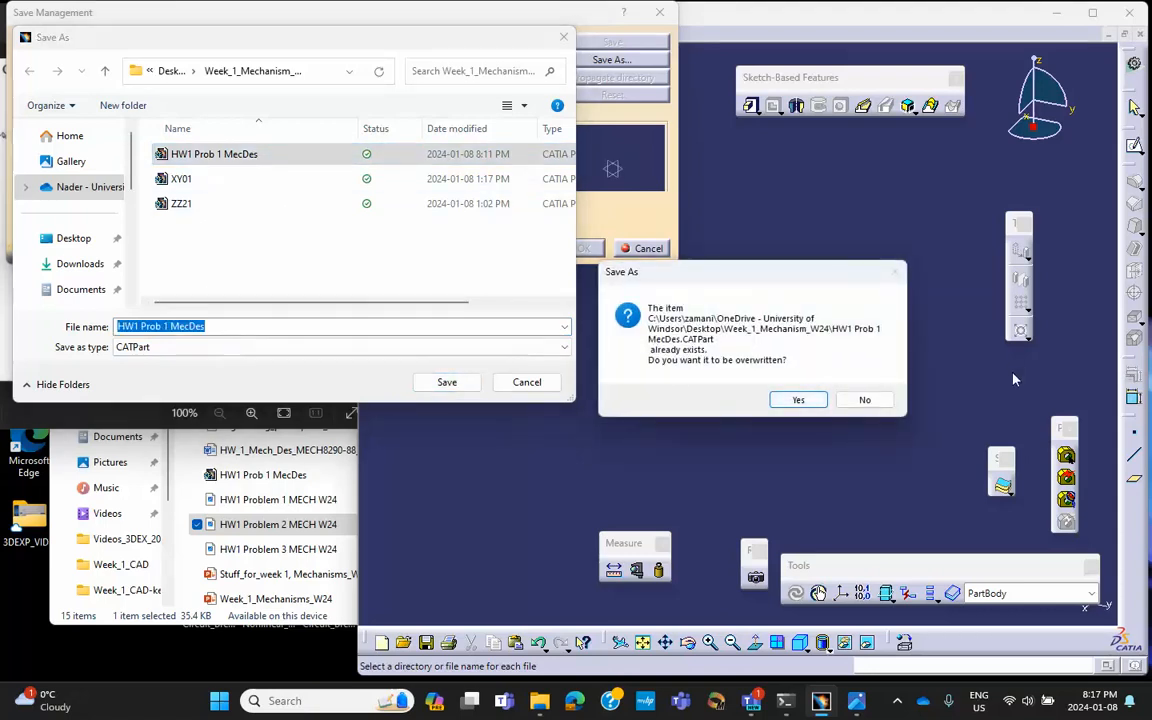
{"action": "left_click", "coordinate": [876, 405]}
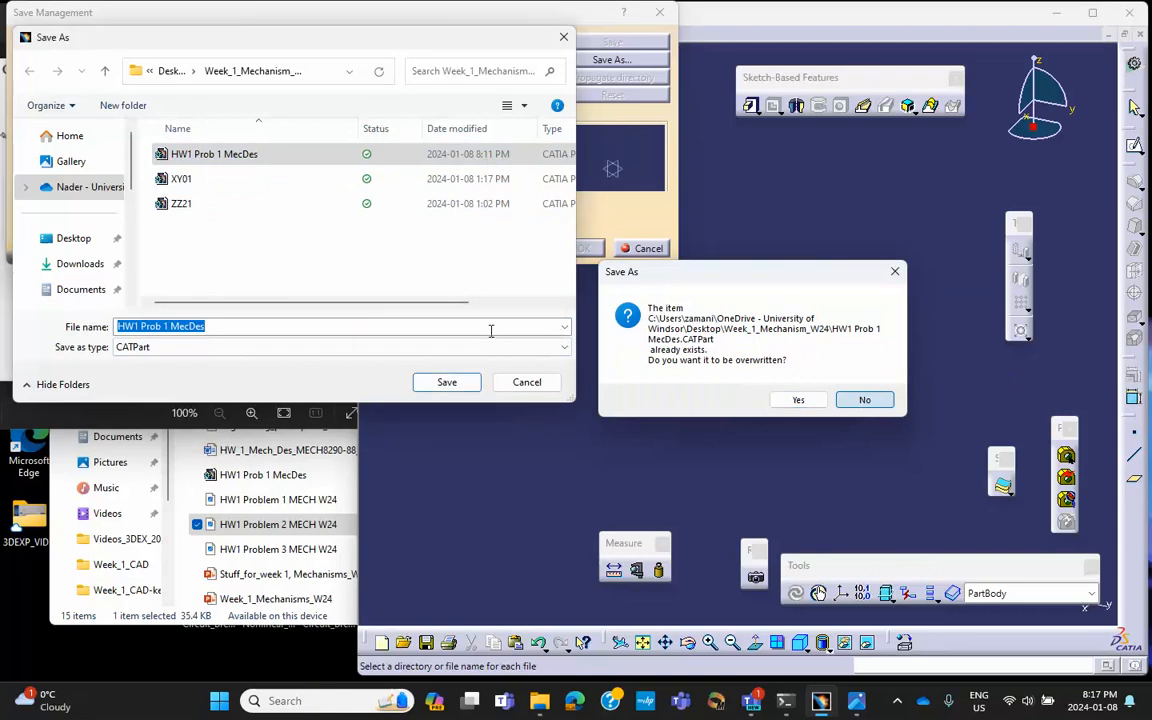
{"action": "left_click", "coordinate": [167, 326]}
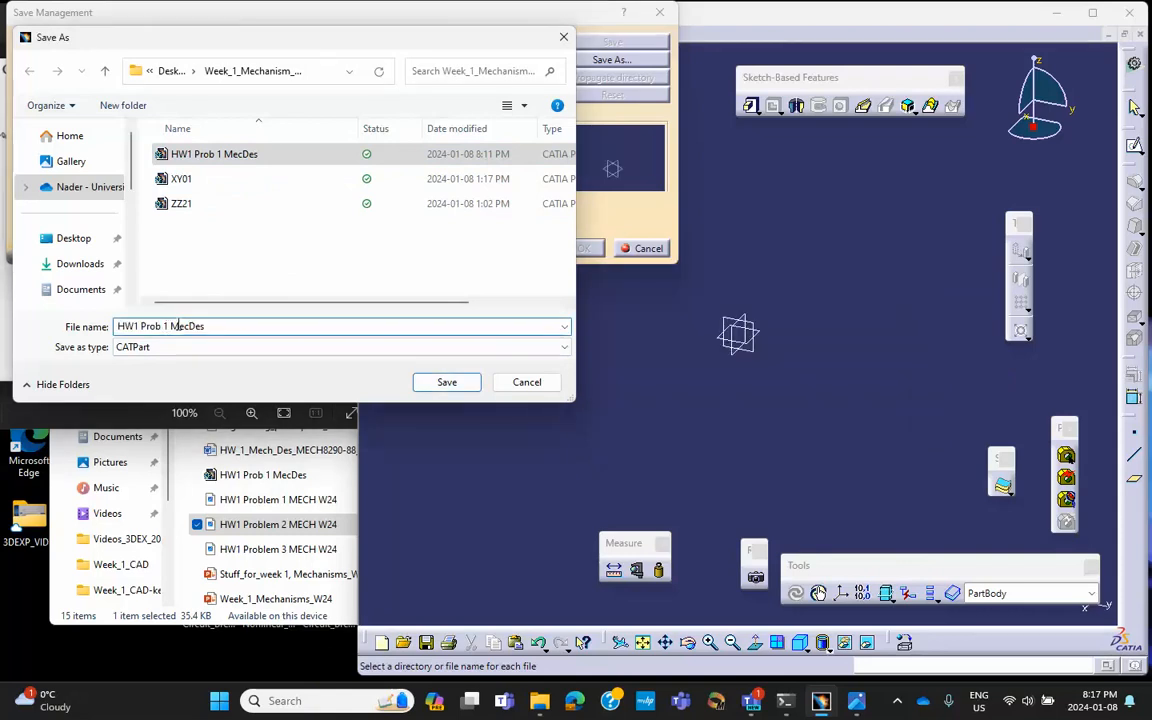
{"action": "key", "text": "BackSpace"}
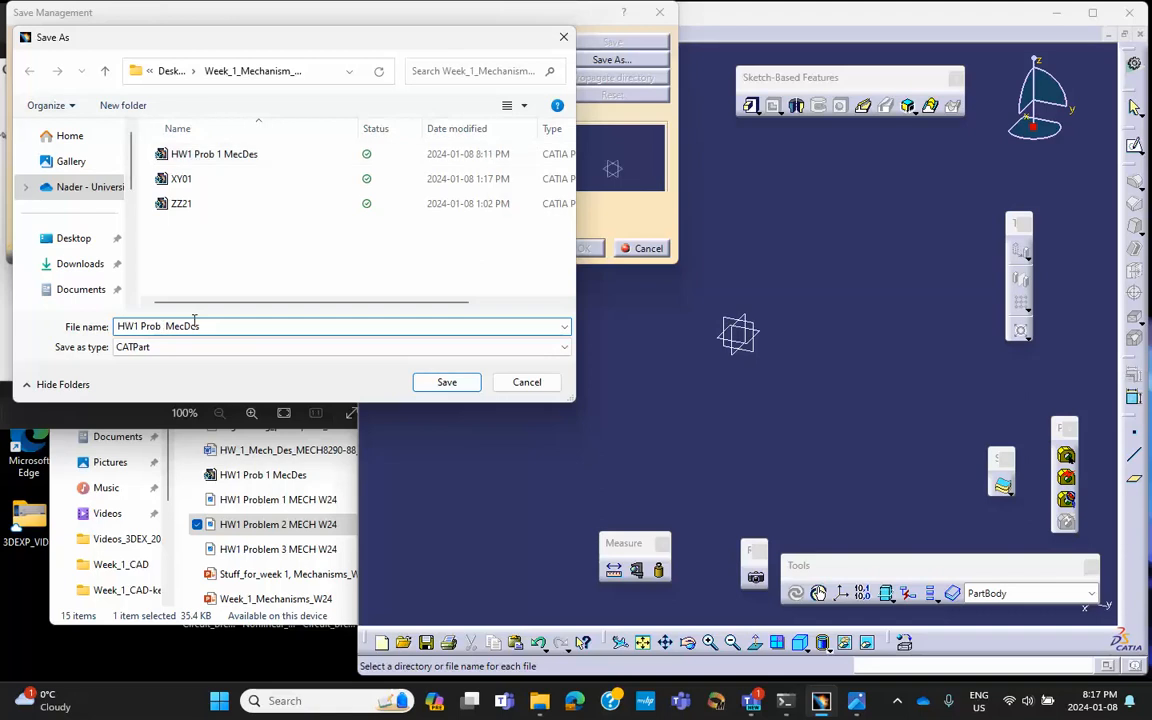
{"action": "type", "text": "2"}
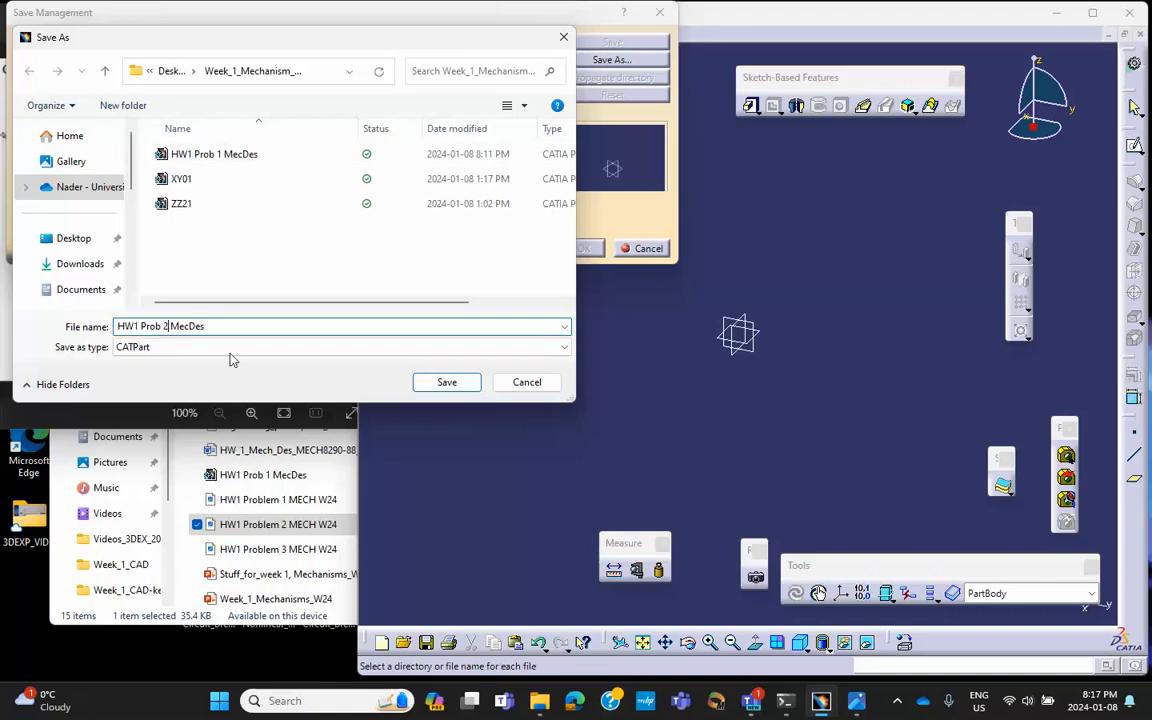
{"action": "left_click", "coordinate": [447, 382]}
{"action": "left_click", "coordinate": [577, 249]}
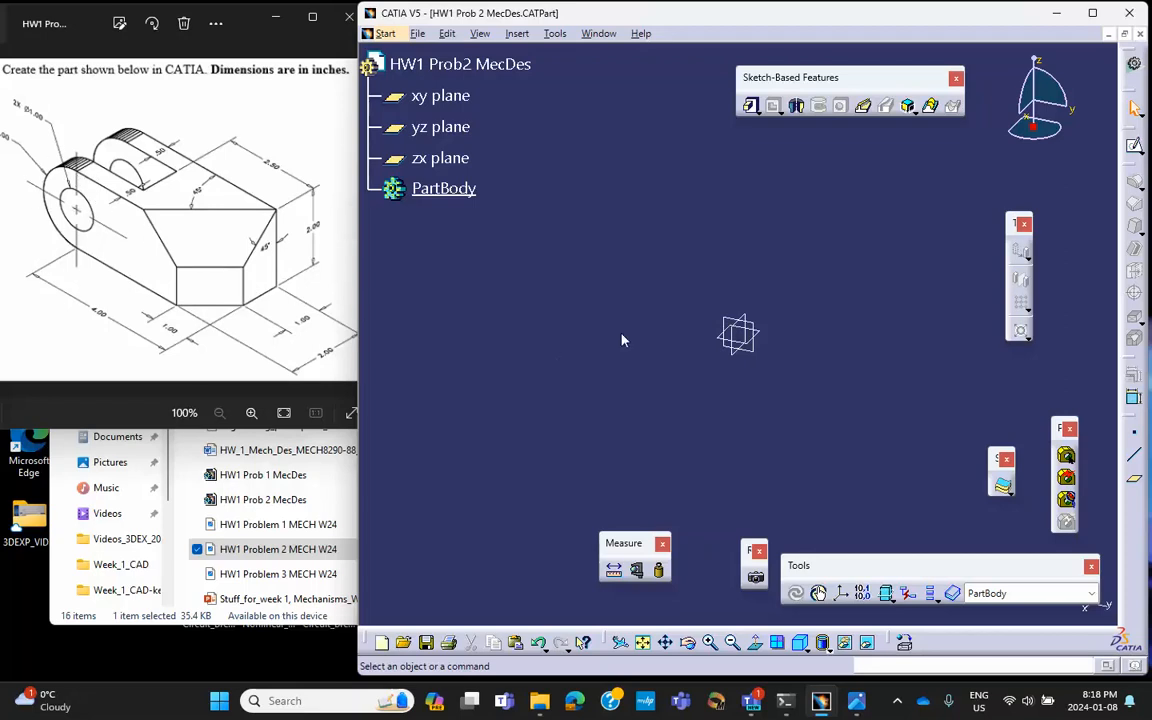
Sketch a closed profile on the yz plane from the origin, about 3.9 in long and 2.5 in high, with a tangent-arc rounded end
{"action": "left_click", "coordinate": [760, 329]}
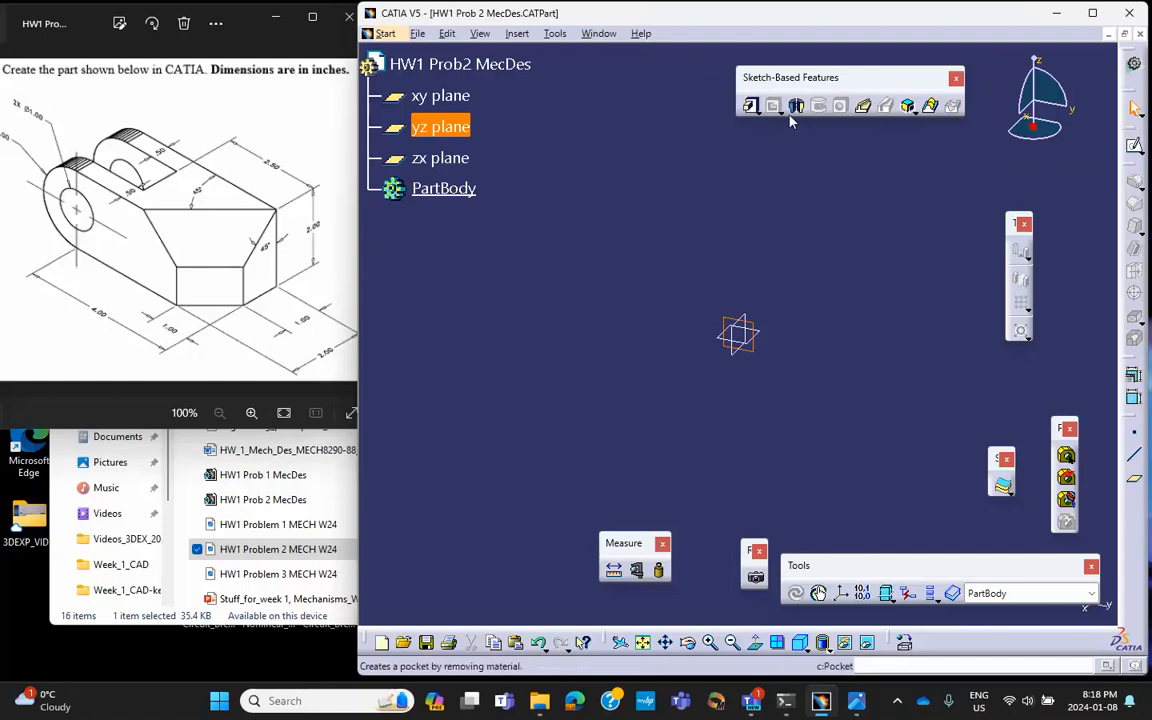
{"action": "left_click", "coordinate": [1134, 145]}
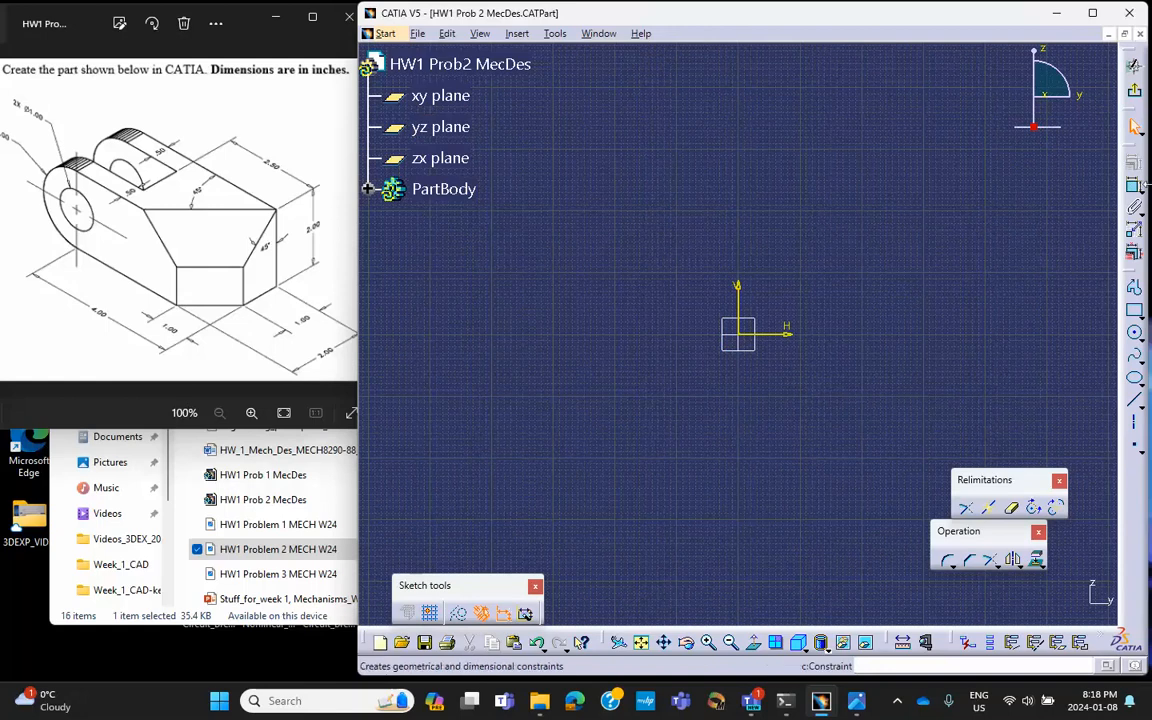
{"action": "left_click", "coordinate": [1136, 288]}
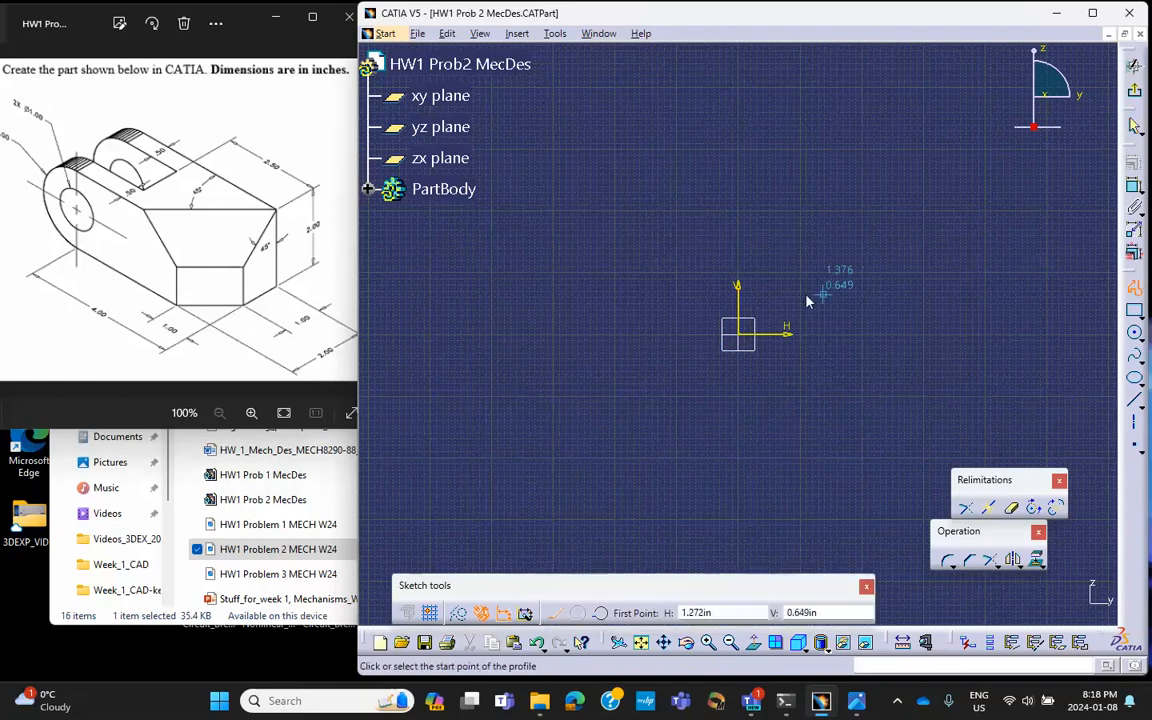
{"action": "left_click", "coordinate": [749, 340]}
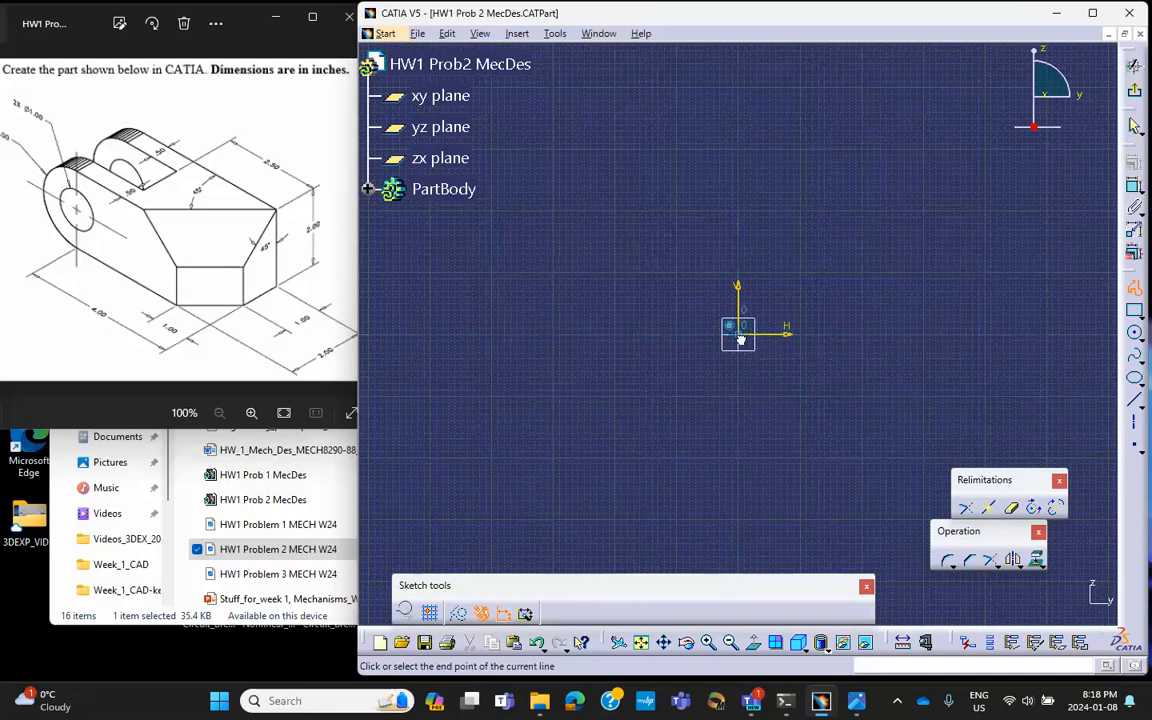
{"action": "left_click", "coordinate": [498, 334]}
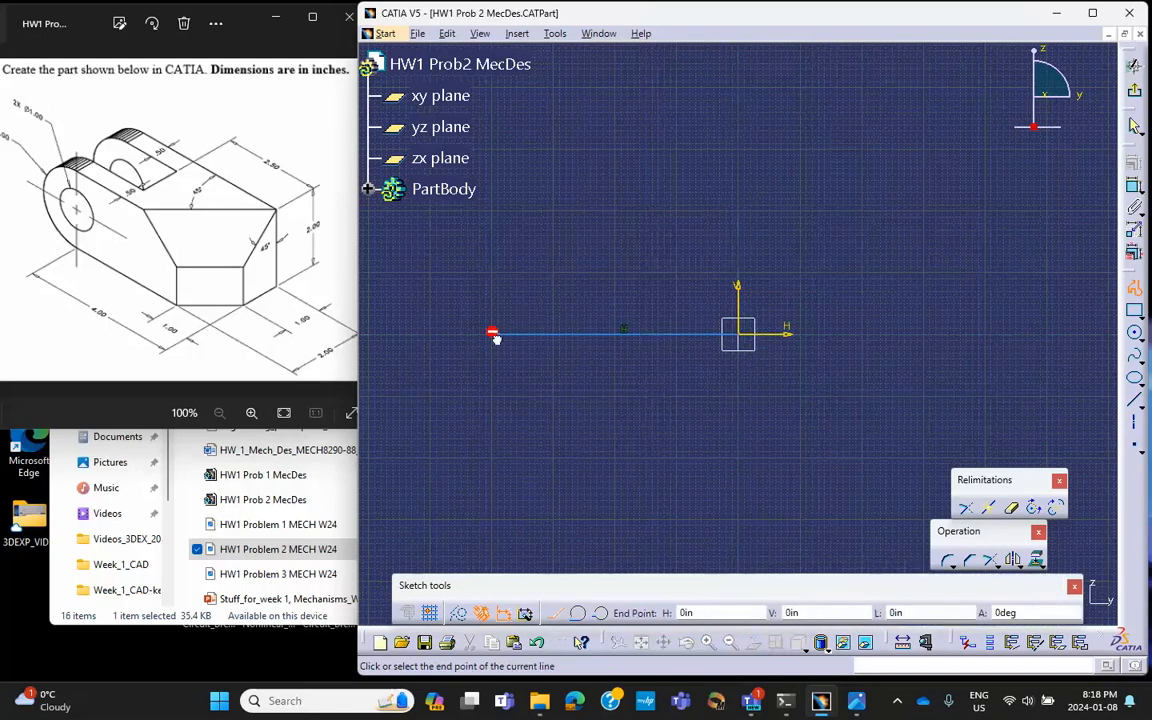
{"action": "left_click", "coordinate": [480, 183]}
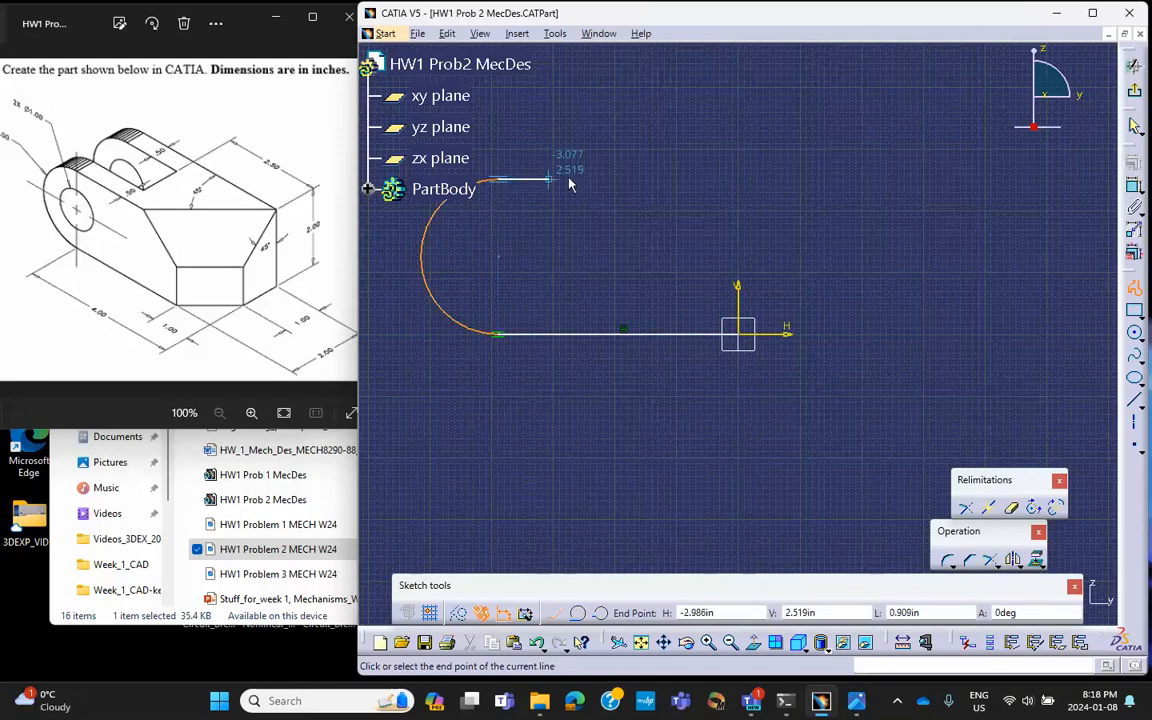
{"action": "left_click", "coordinate": [741, 177]}
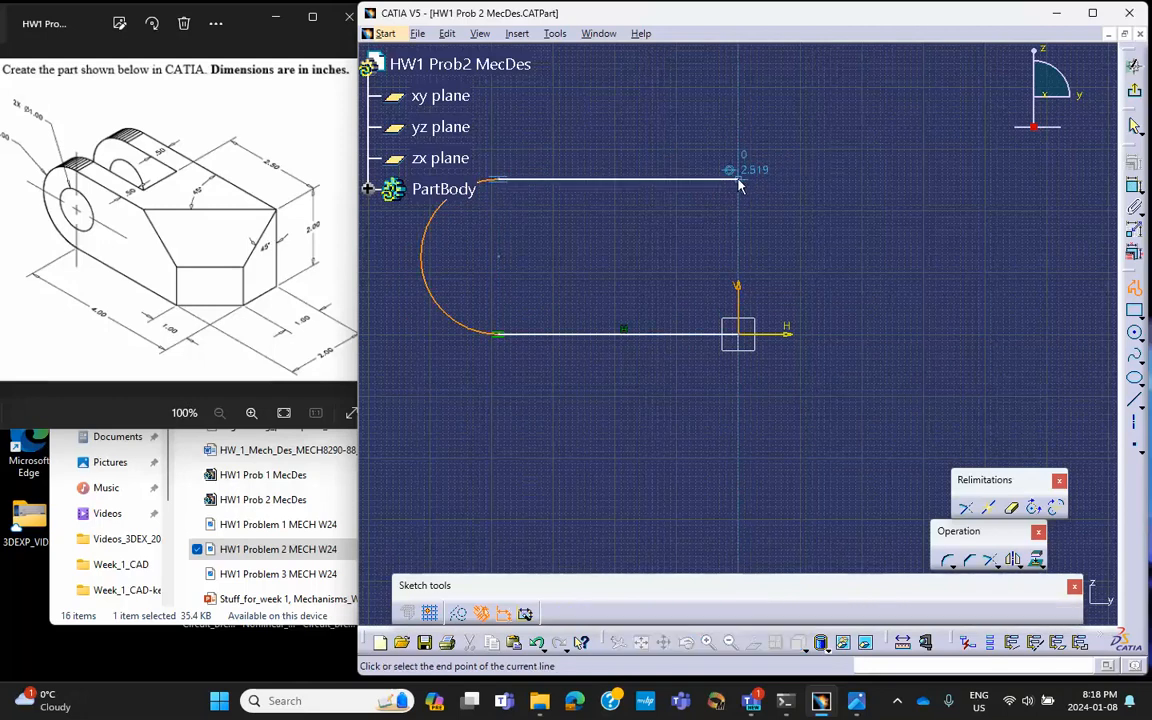
{"action": "left_click", "coordinate": [739, 334]}
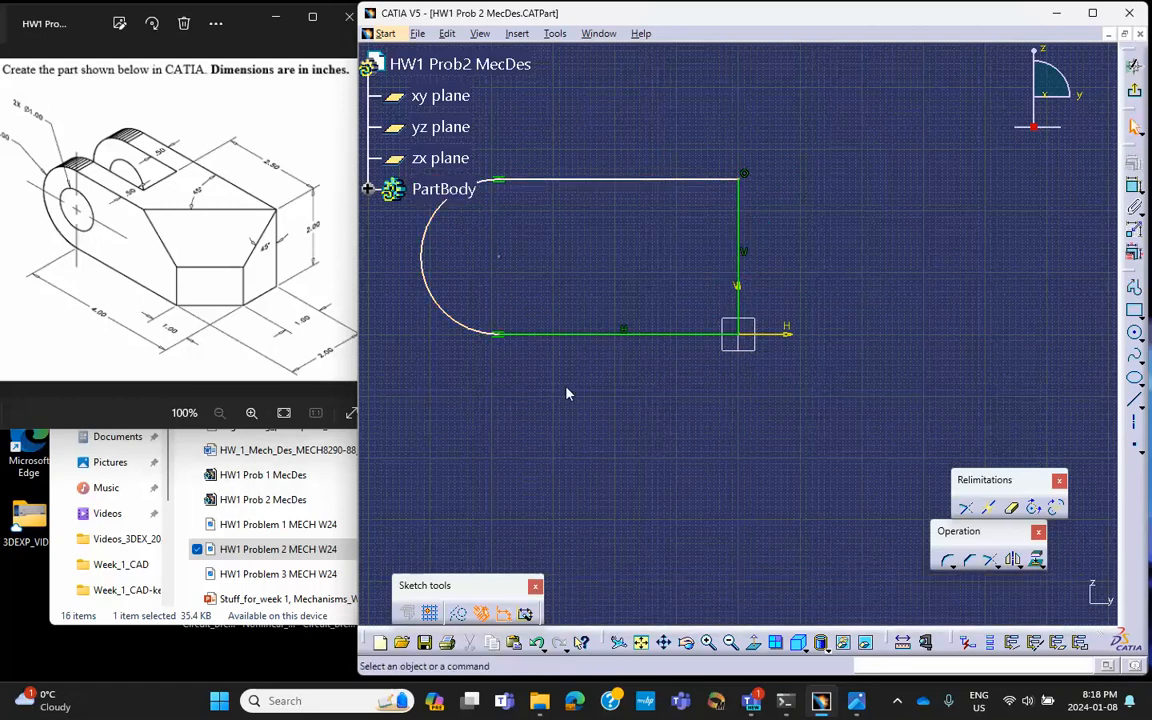
Dimension the profile's lower horizontal line and set its length to 4 in
{"action": "mouse_move", "coordinate": [589, 393]}
{"action": "middle_mouse_down"}
{"action": "mouse_move", "coordinate": [660, 425]}
{"action": "mouse_move", "coordinate": [642, 422]}
{"action": "middle_mouse_up"}
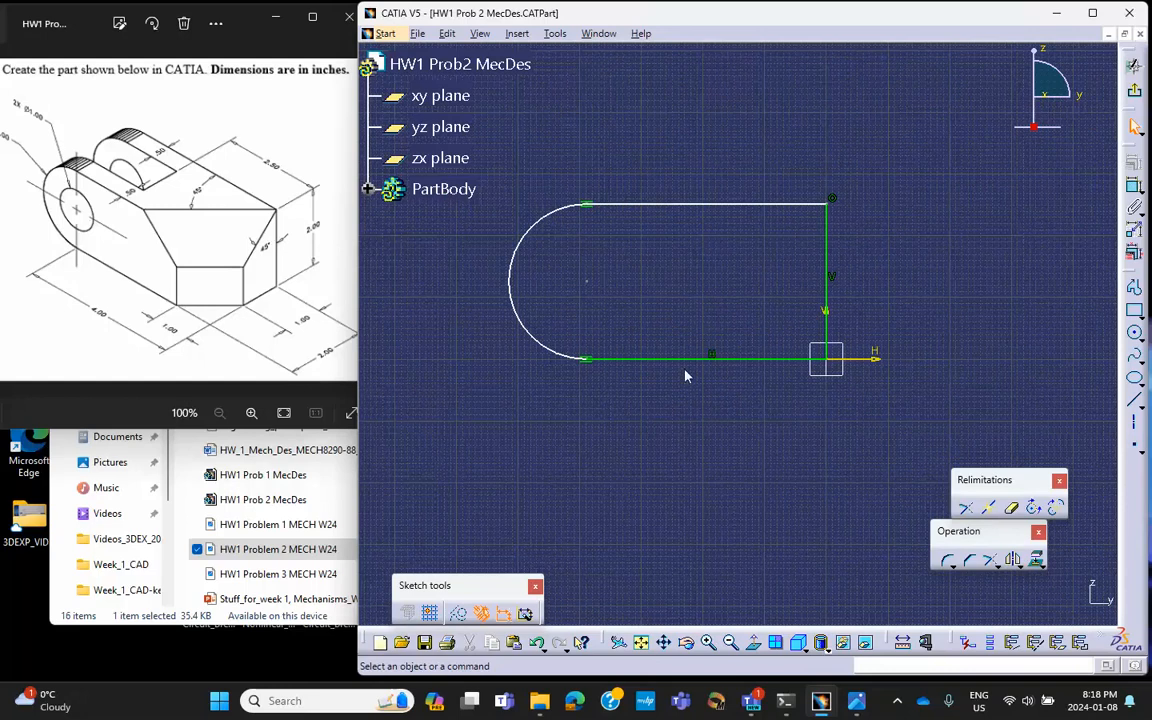
{"action": "left_click", "coordinate": [1134, 188]}
{"action": "left_click", "coordinate": [756, 359]}
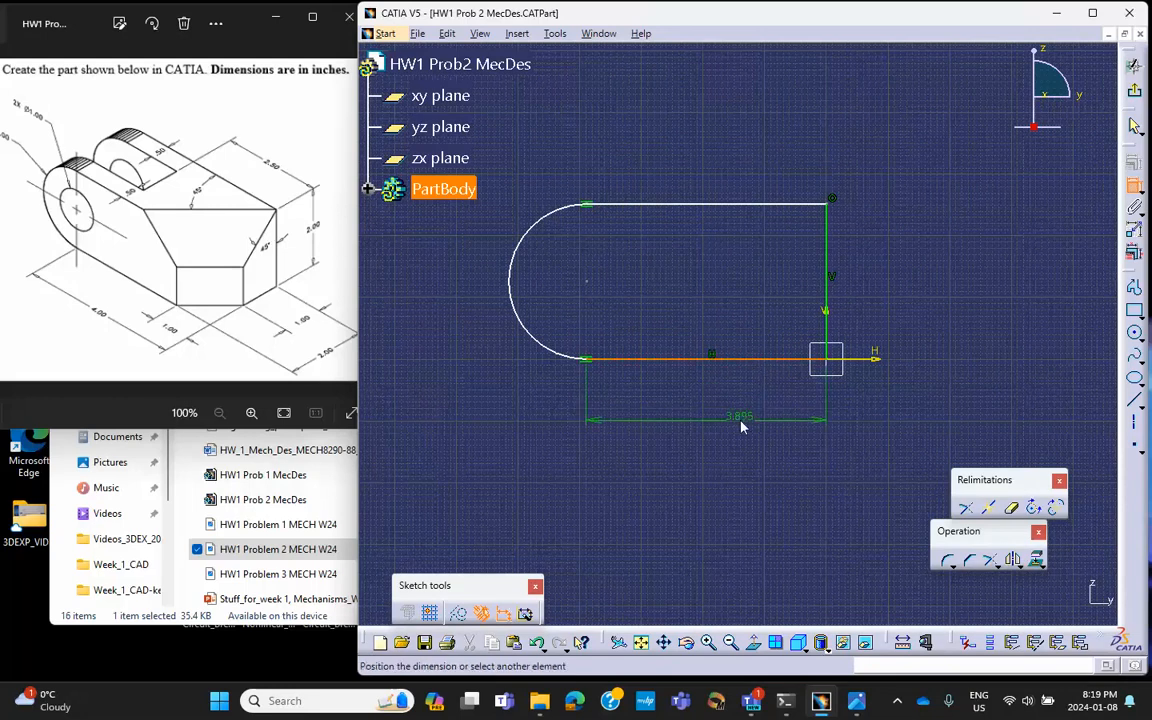
{"action": "double_click", "coordinate": [743, 424]}
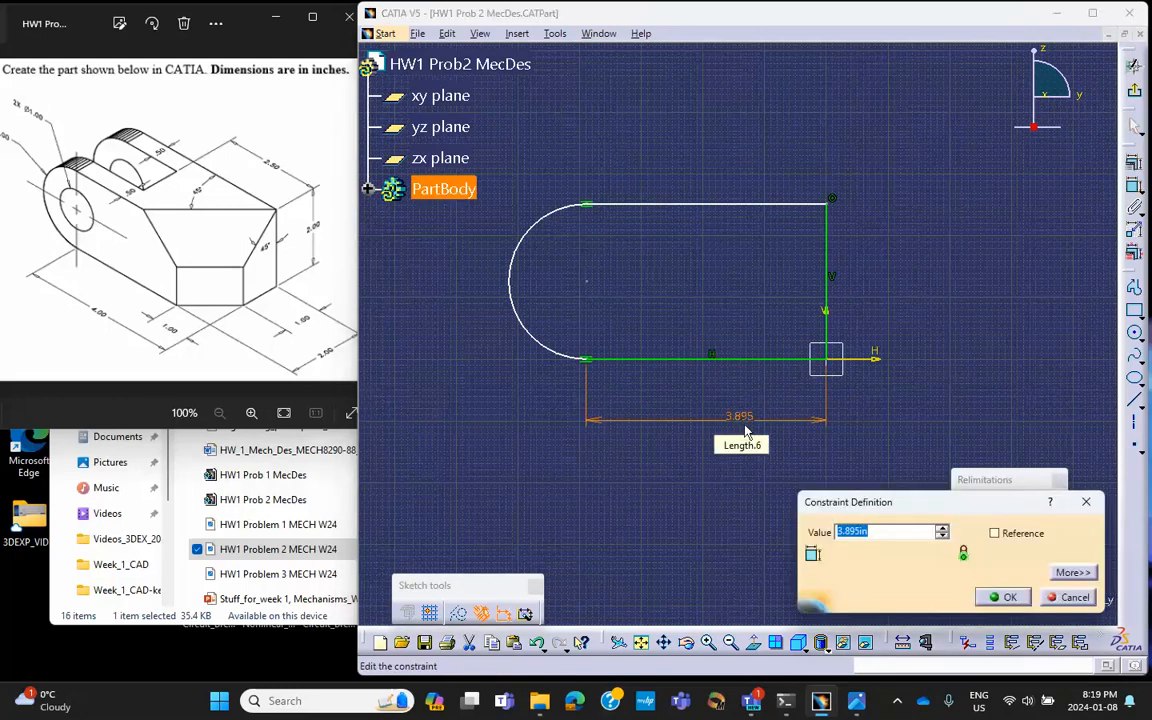
{"action": "type", "text": "4"}
{"action": "left_click", "coordinate": [1010, 597]}
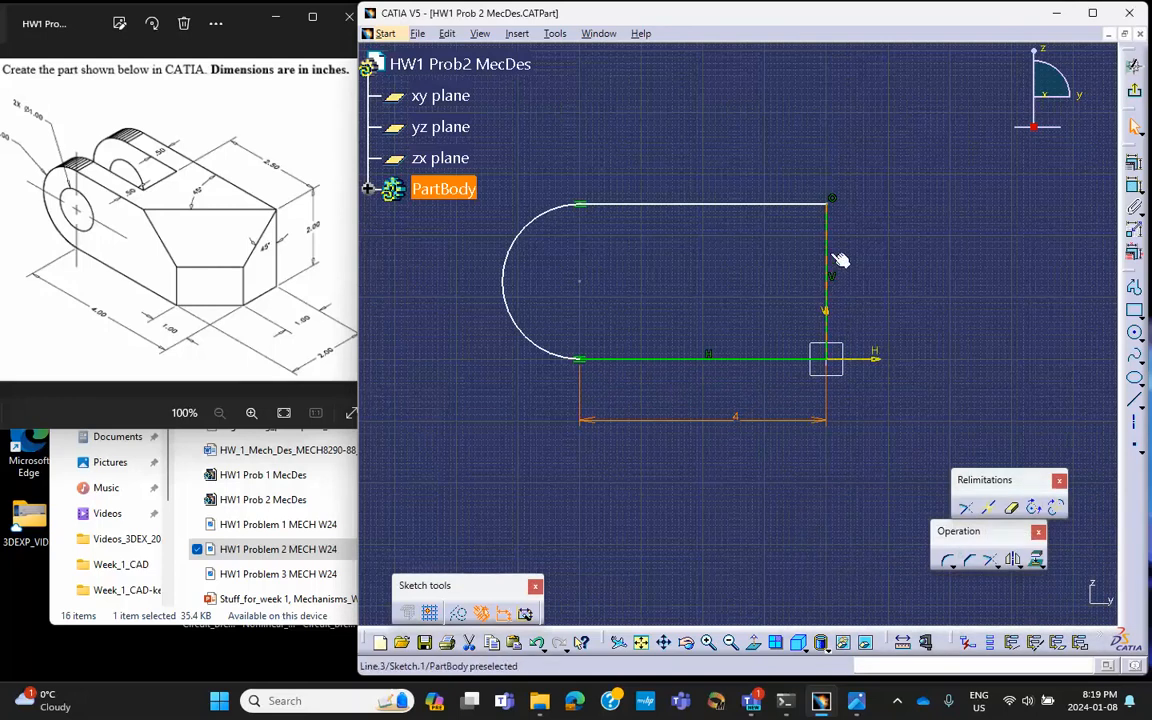
Dimension the profile's vertical end line and set its height to 2 in
{"action": "left_click", "coordinate": [1133, 195]}
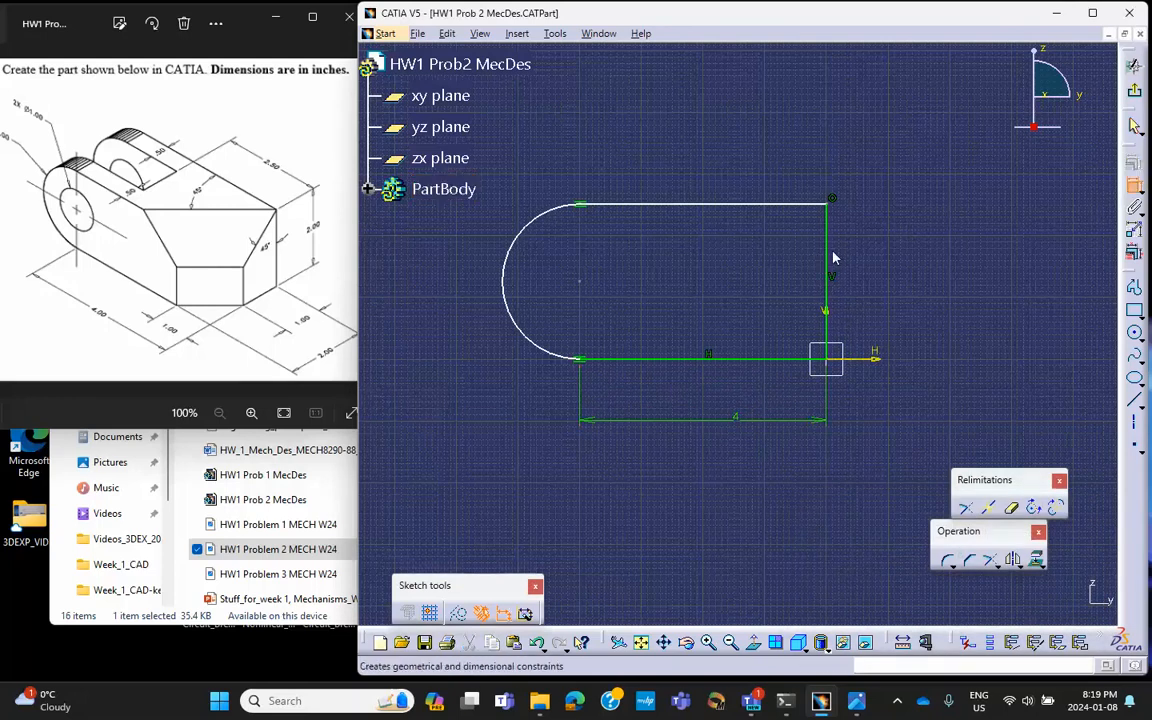
{"action": "left_click", "coordinate": [825, 263]}
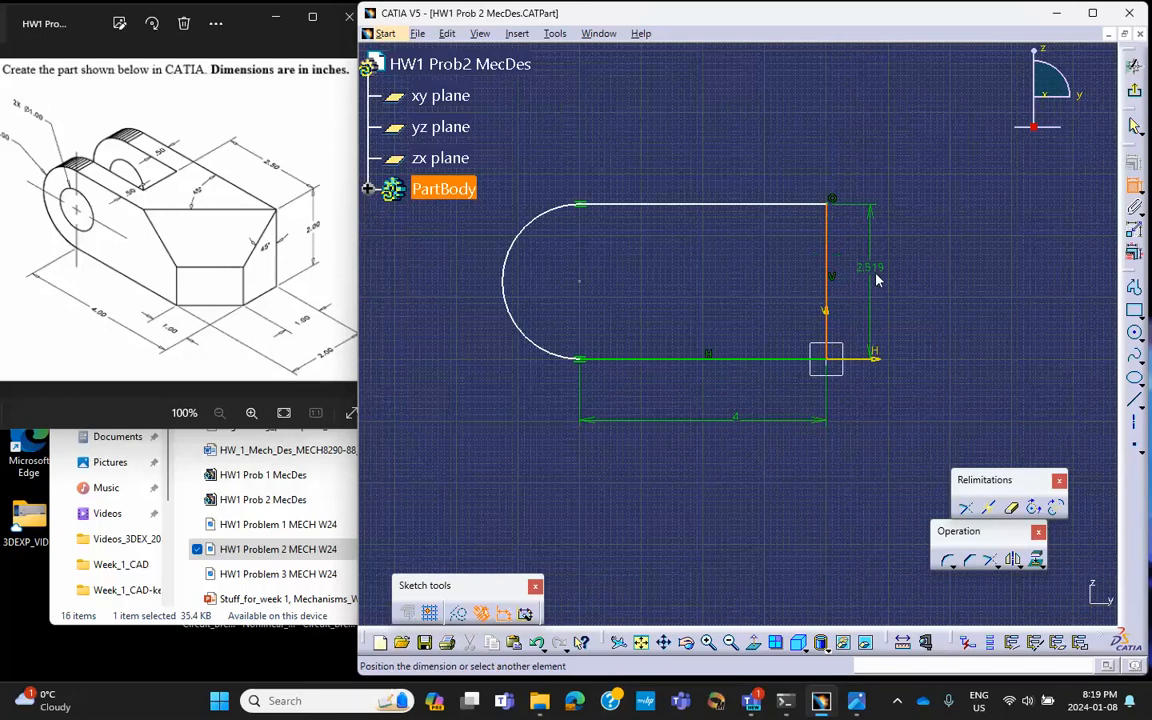
{"action": "left_click", "coordinate": [880, 270]}
{"action": "double_click", "coordinate": [880, 270]}
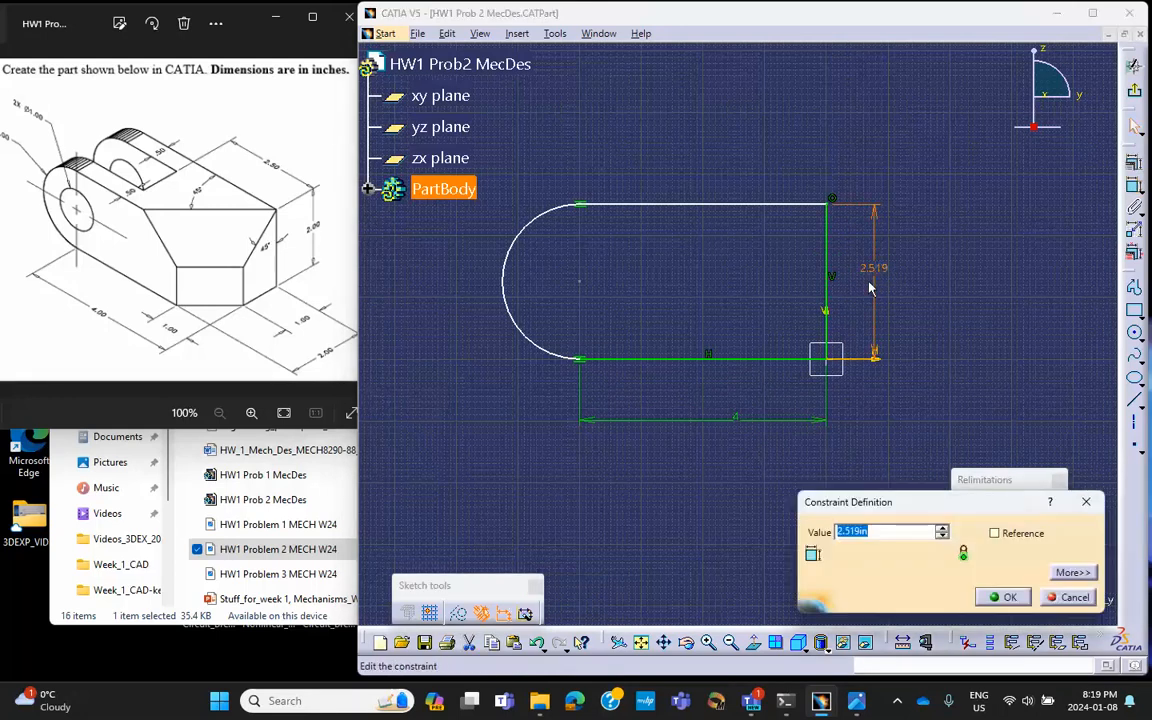
{"action": "type", "text": "2"}
{"action": "left_click", "coordinate": [1011, 598]}
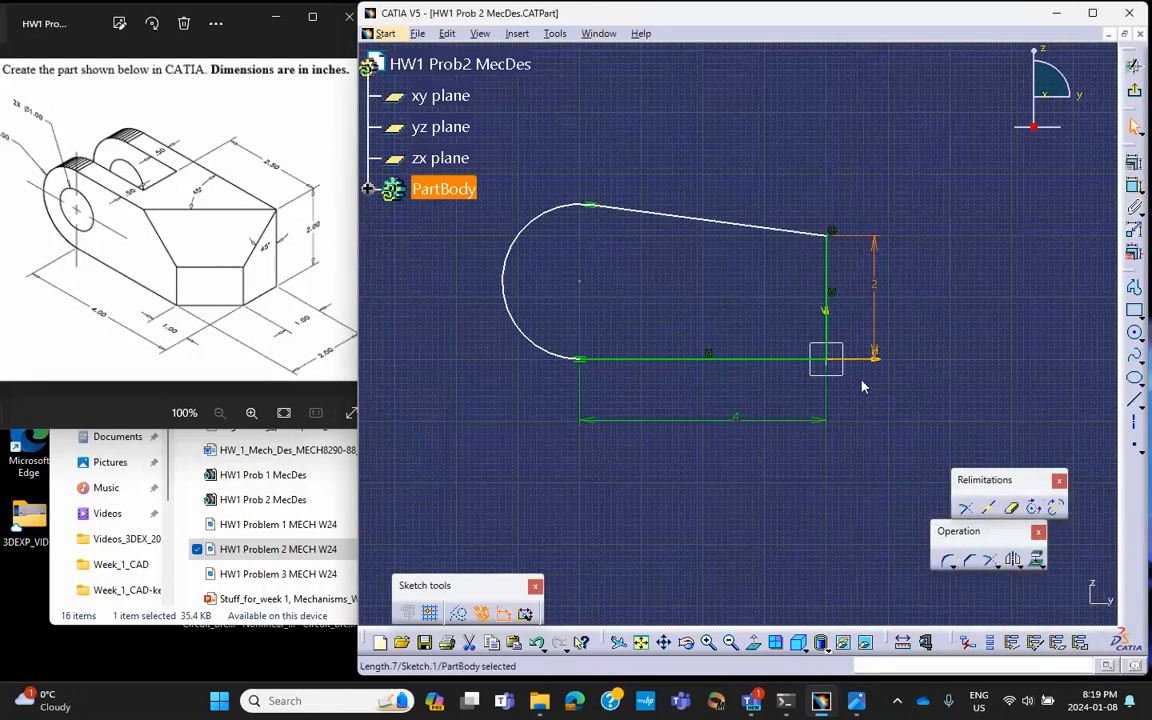
Constrain the sloping upper line parallel to the lower horizontal line with a Parallelism constraint
{"action": "left_click", "coordinate": [707, 352]}
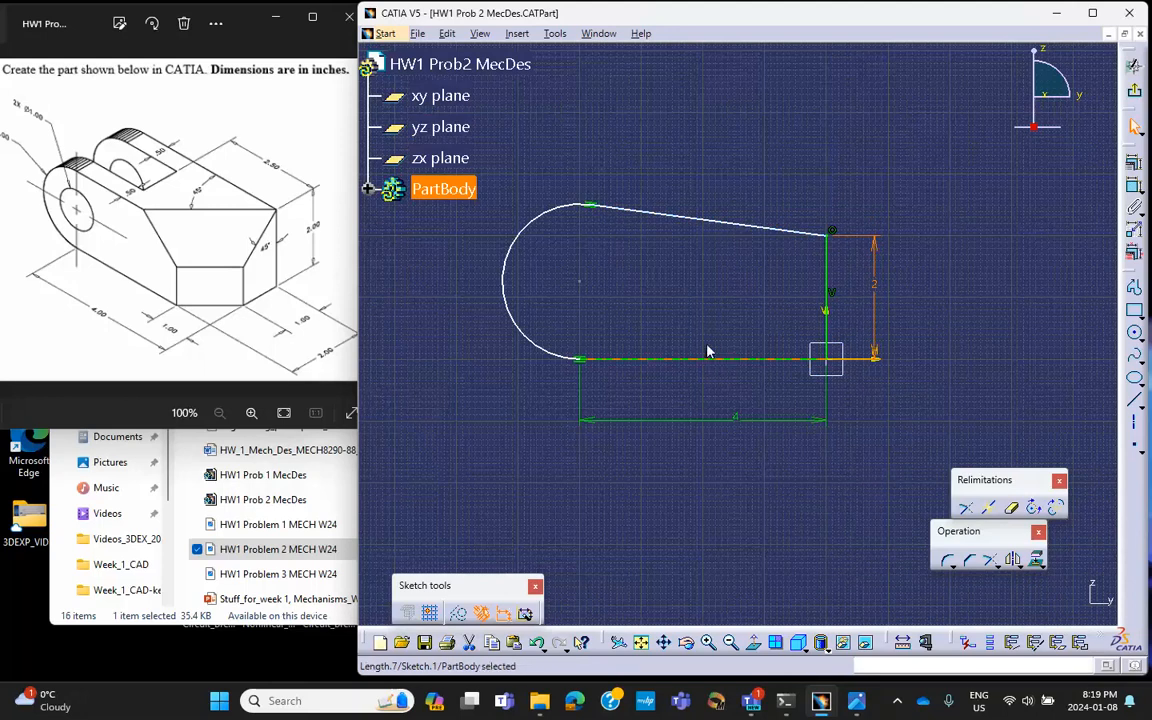
{"action": "left_click", "coordinate": [703, 220]}
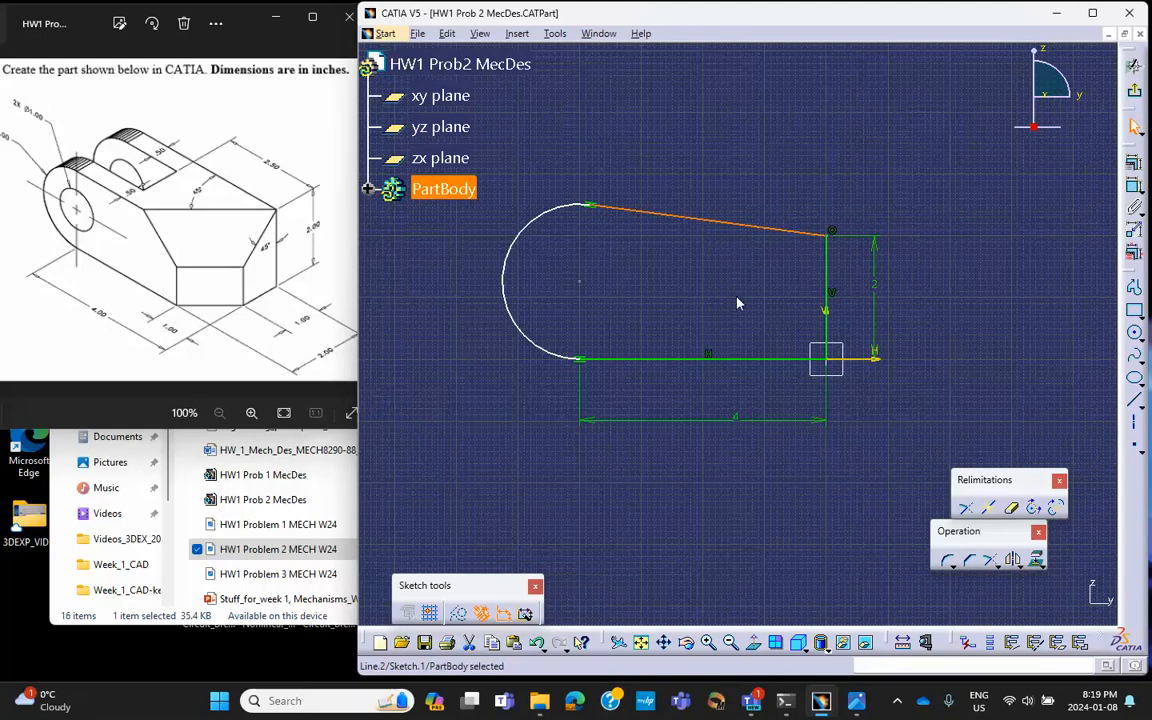
{"action": "left_click", "coordinate": [725, 362], "text": "ctrl"}
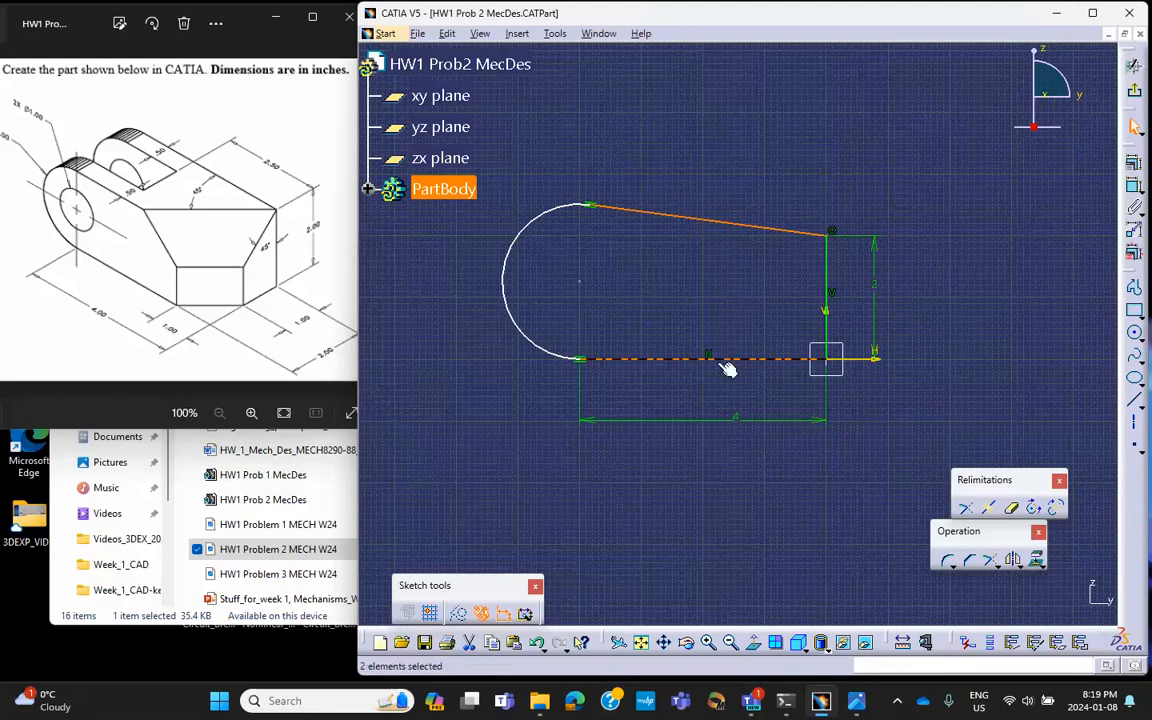
{"action": "left_click", "coordinate": [1135, 166]}
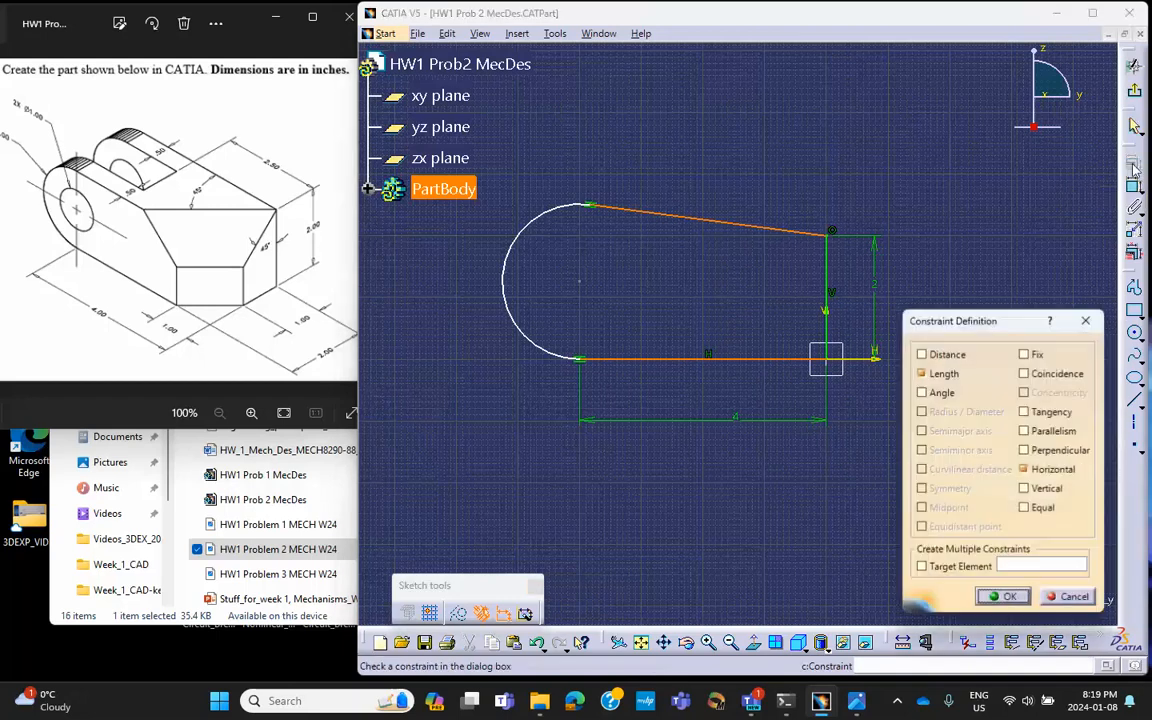
{"action": "left_click", "coordinate": [1024, 431]}
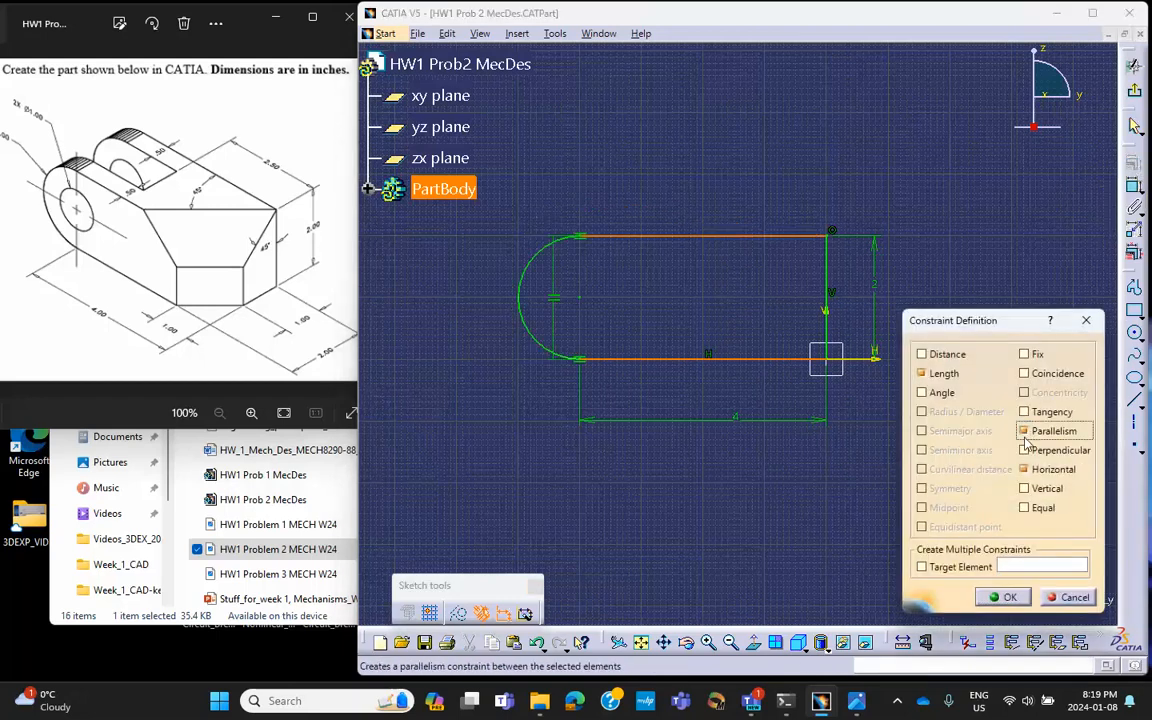
{"action": "left_click", "coordinate": [1003, 597]}
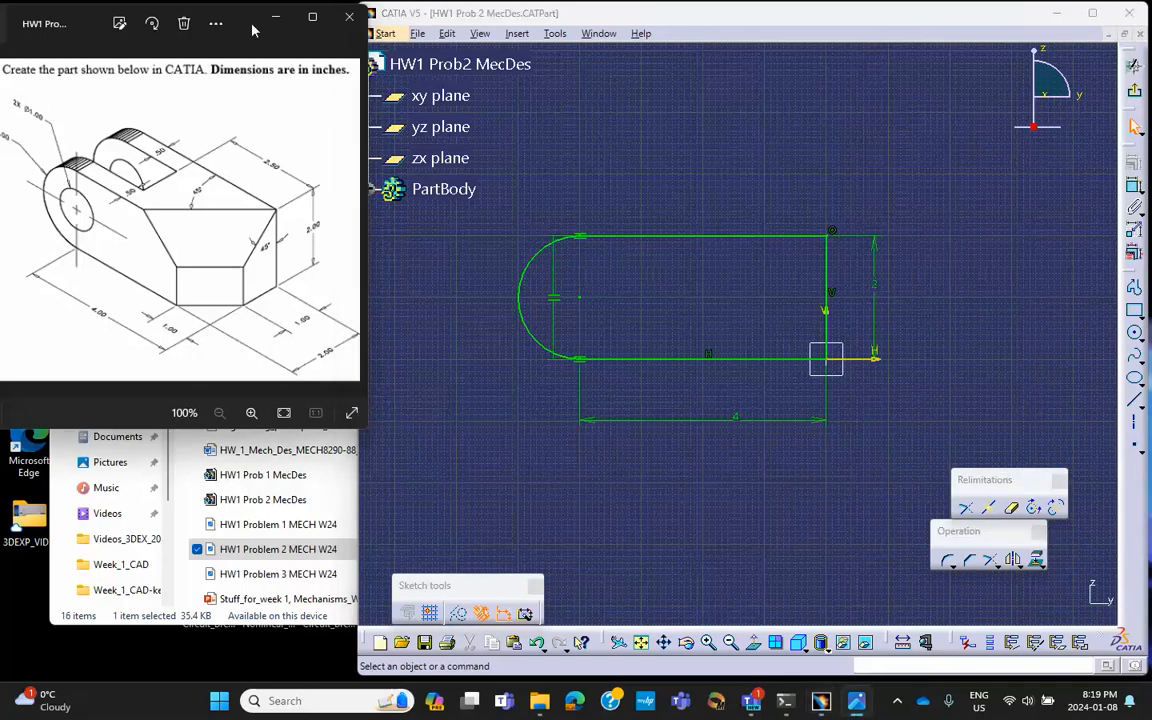
Draw a circle about 0.7 in in diameter centred on the centre point of the rounded end's arc
{"action": "left_click_drag", "start_coordinate": [238, 20], "coordinate": [235, 16]}
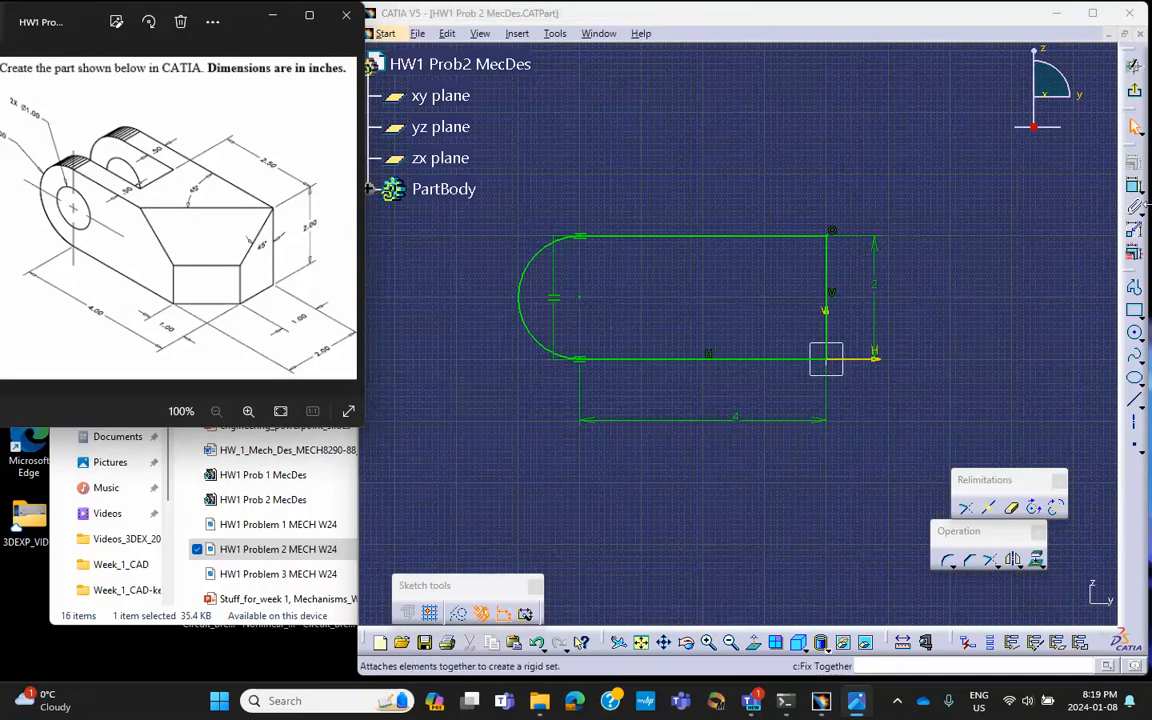
{"action": "left_click", "coordinate": [1134, 333]}
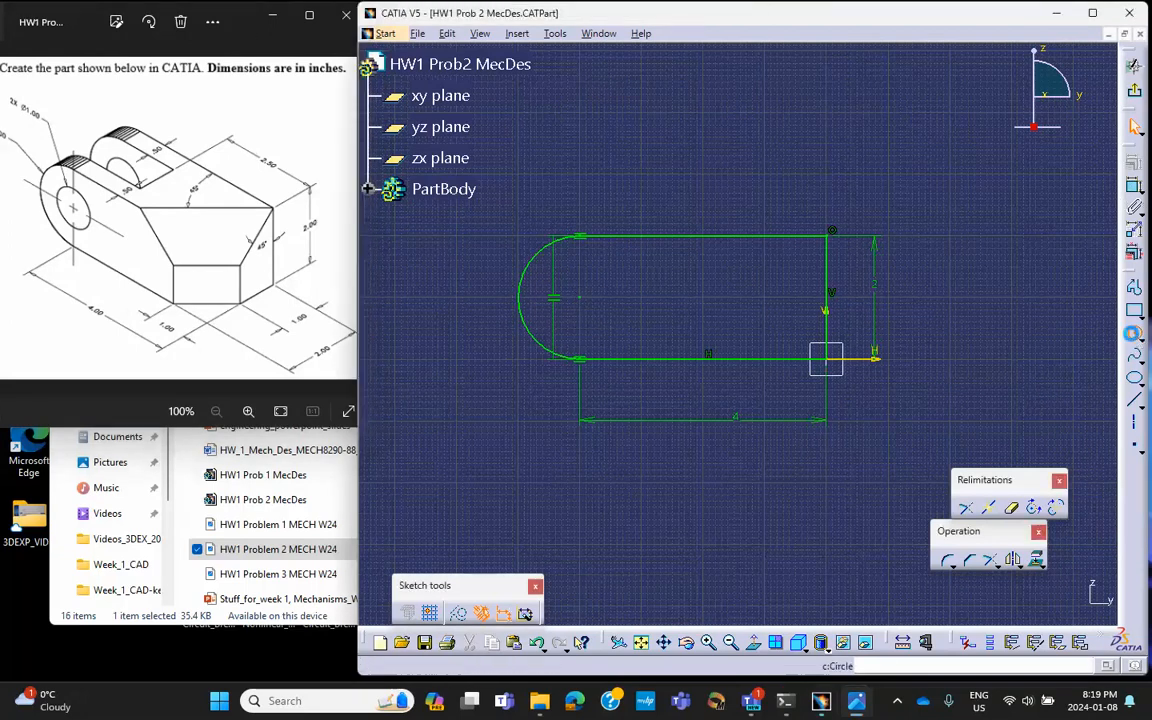
{"action": "left_click", "coordinate": [580, 297]}
{"action": "left_click", "coordinate": [596, 310]}
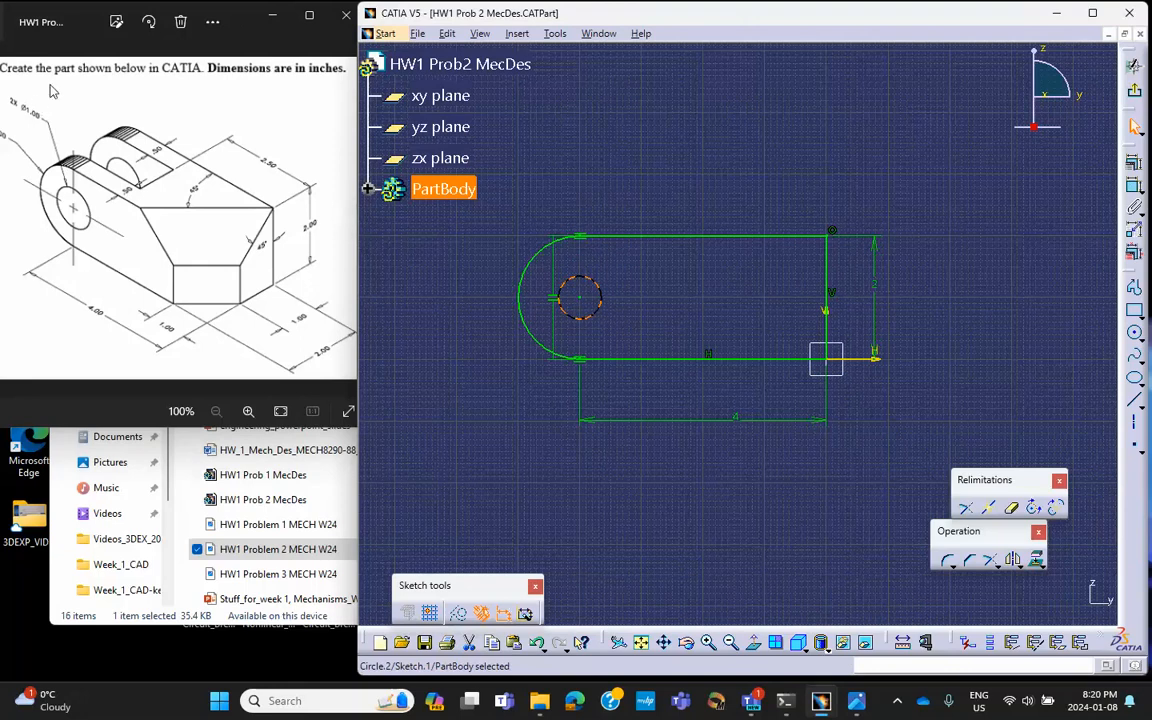
Dimension the circle in the rounded end and set its diameter to 1 in
{"action": "left_click", "coordinate": [1135, 203]}
{"action": "left_click", "coordinate": [596, 282]}
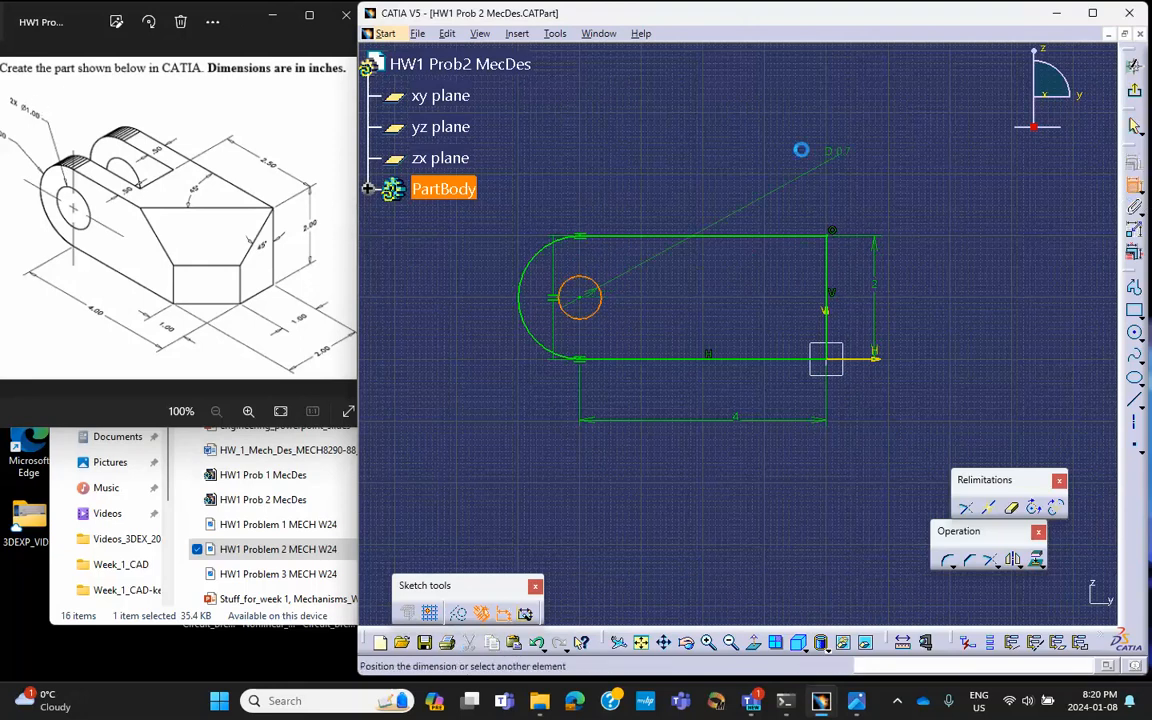
{"action": "left_click", "coordinate": [758, 147]}
{"action": "double_click", "coordinate": [756, 145]}
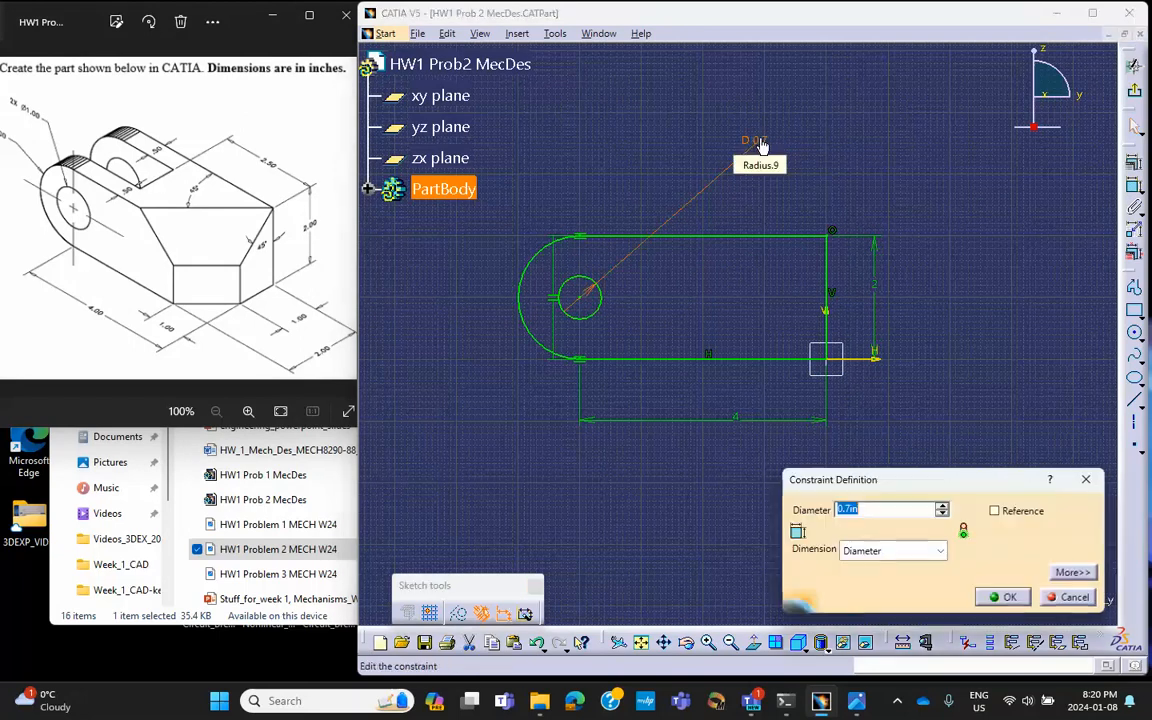
{"action": "type", "text": "1"}
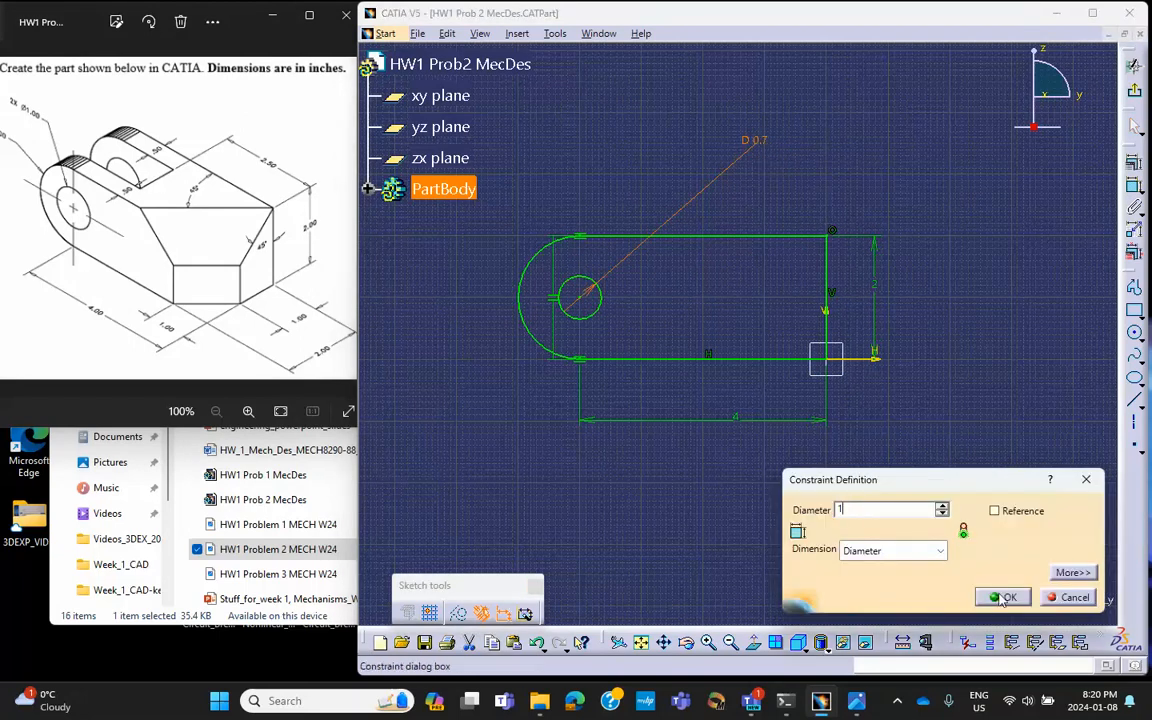
{"action": "type", "text": "in"}
{"action": "left_click", "coordinate": [1003, 597]}
{"action": "left_click", "coordinate": [975, 251]}
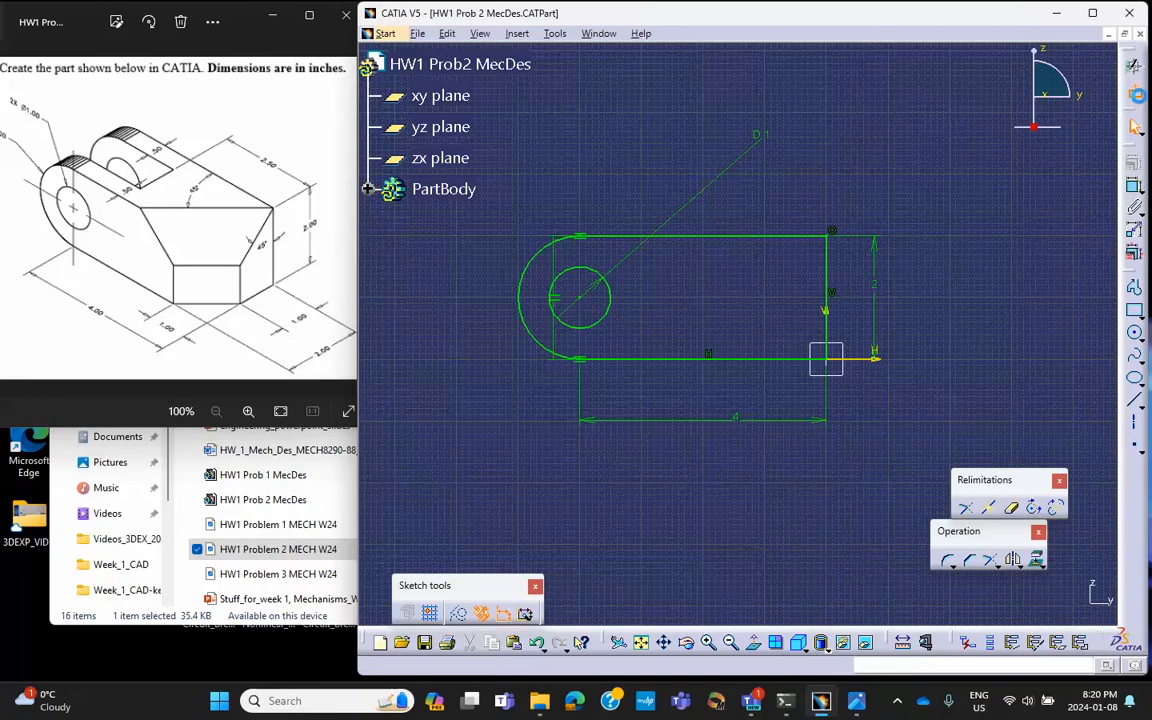
Exit the side profile sketch and extrude it as a Pad with a length of 2 in
{"action": "left_click", "coordinate": [1135, 91]}
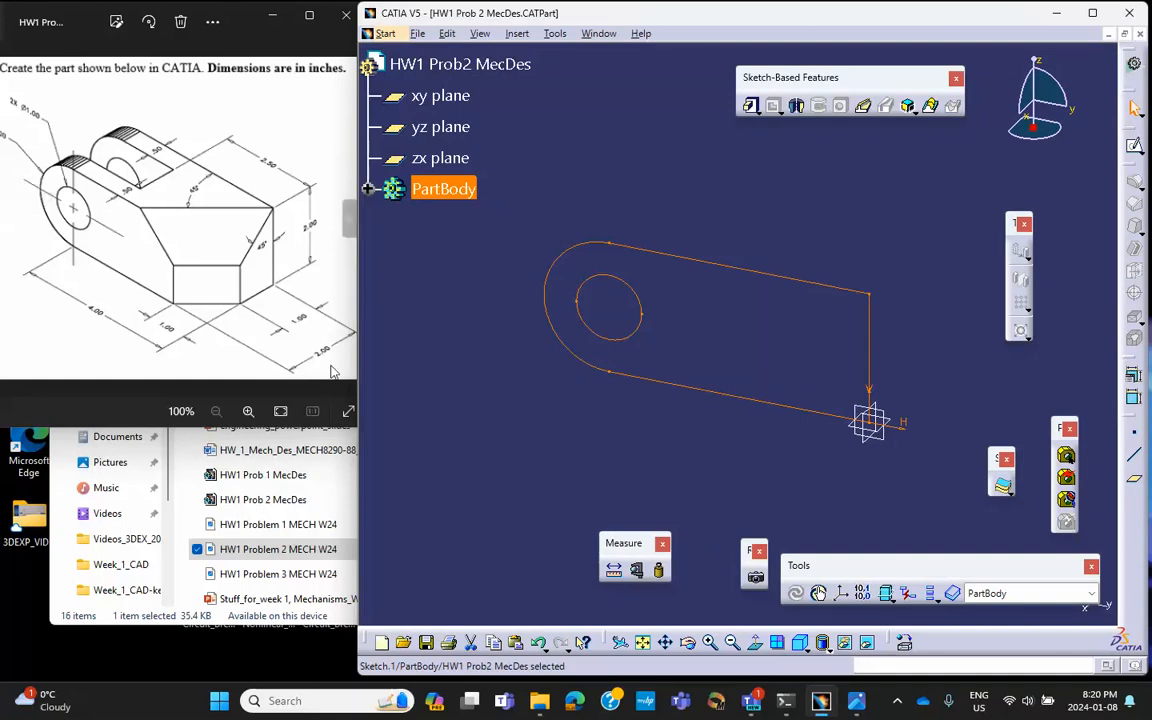
{"action": "left_click", "coordinate": [753, 112]}
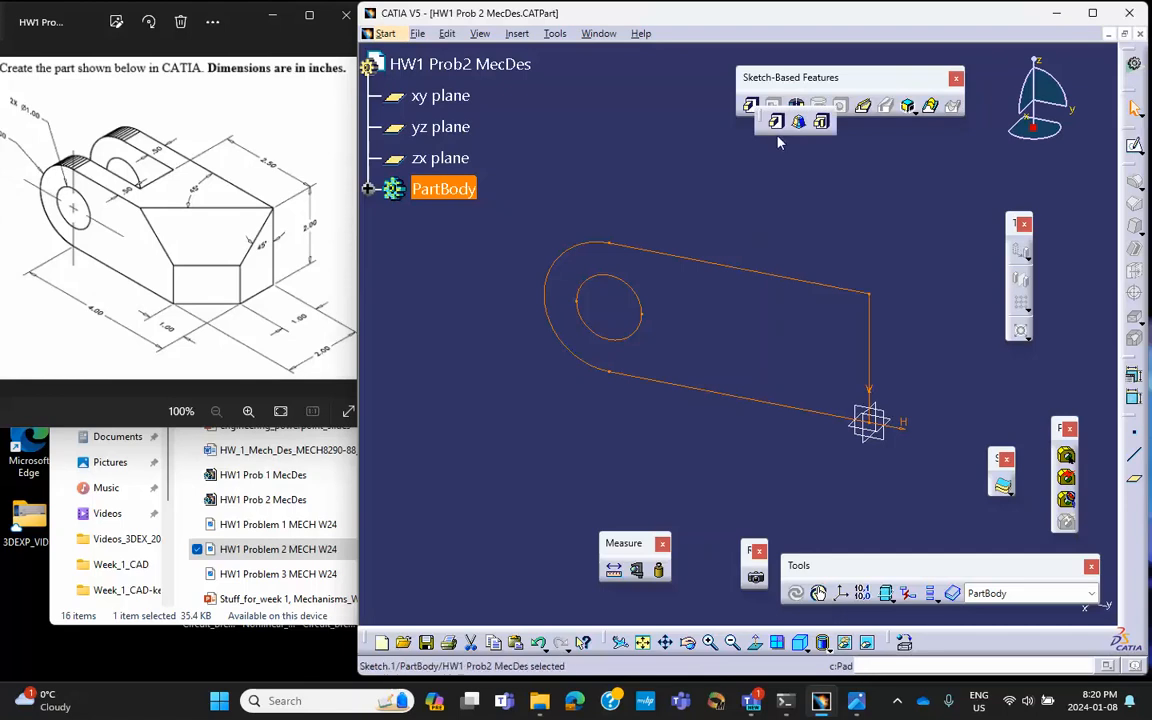
{"action": "left_click", "coordinate": [777, 124]}
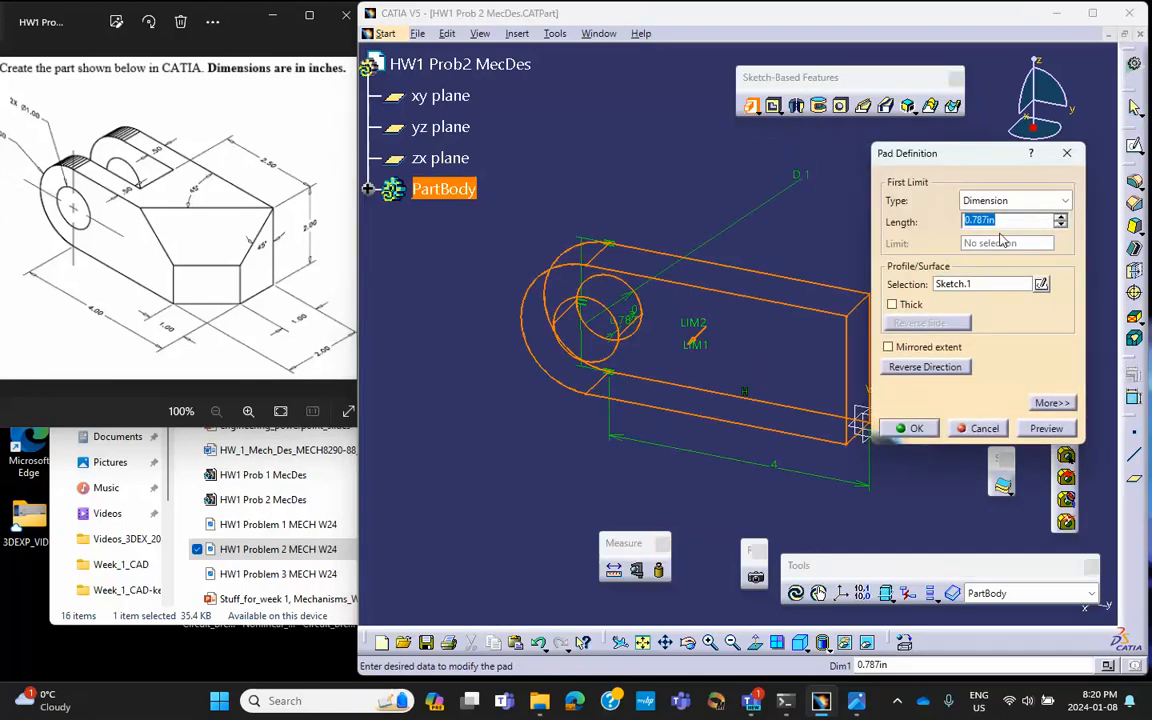
{"action": "type", "text": "2"}
{"action": "left_click", "coordinate": [915, 429]}
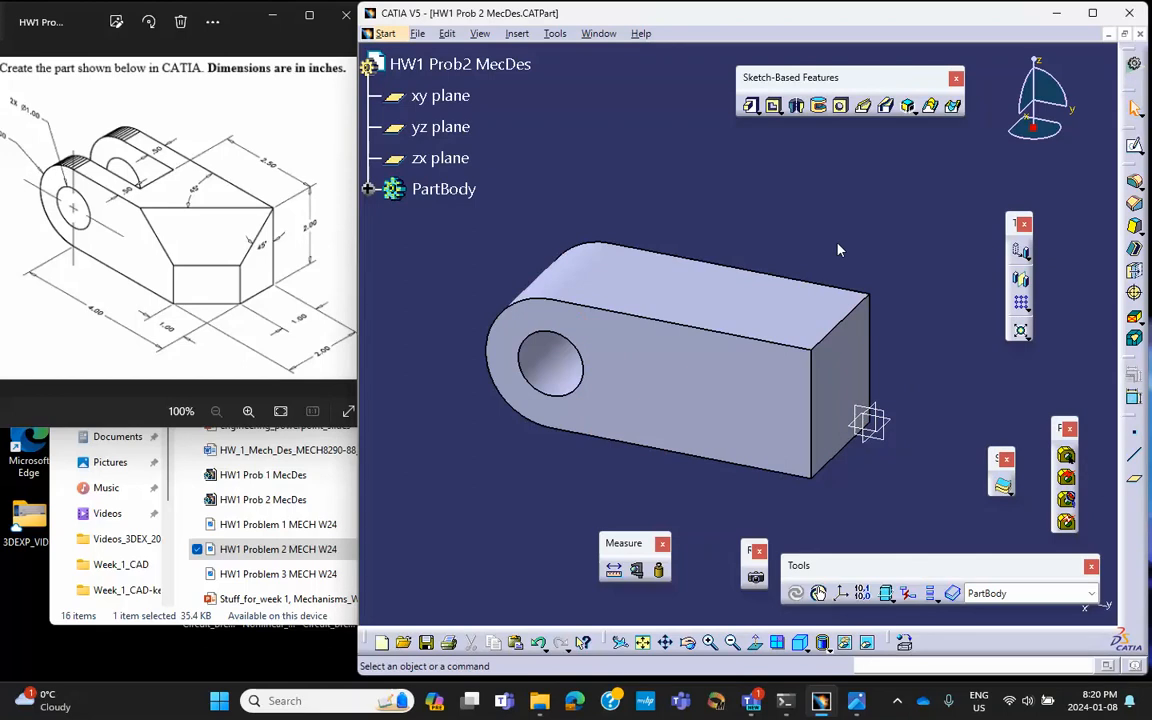
On the part's flat upper face, sketch a rectangle extending past the rounded end, about 0.75 in from the face's left edge
{"action": "left_click", "coordinate": [664, 290]}
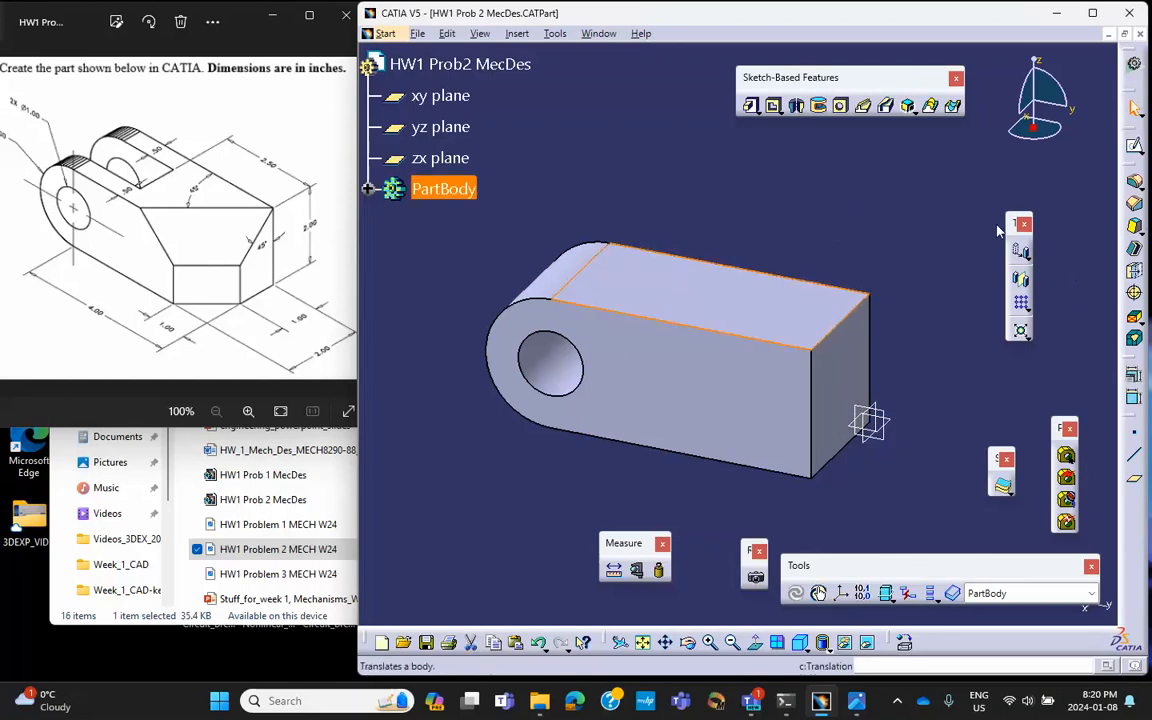
{"action": "left_click", "coordinate": [1134, 146]}
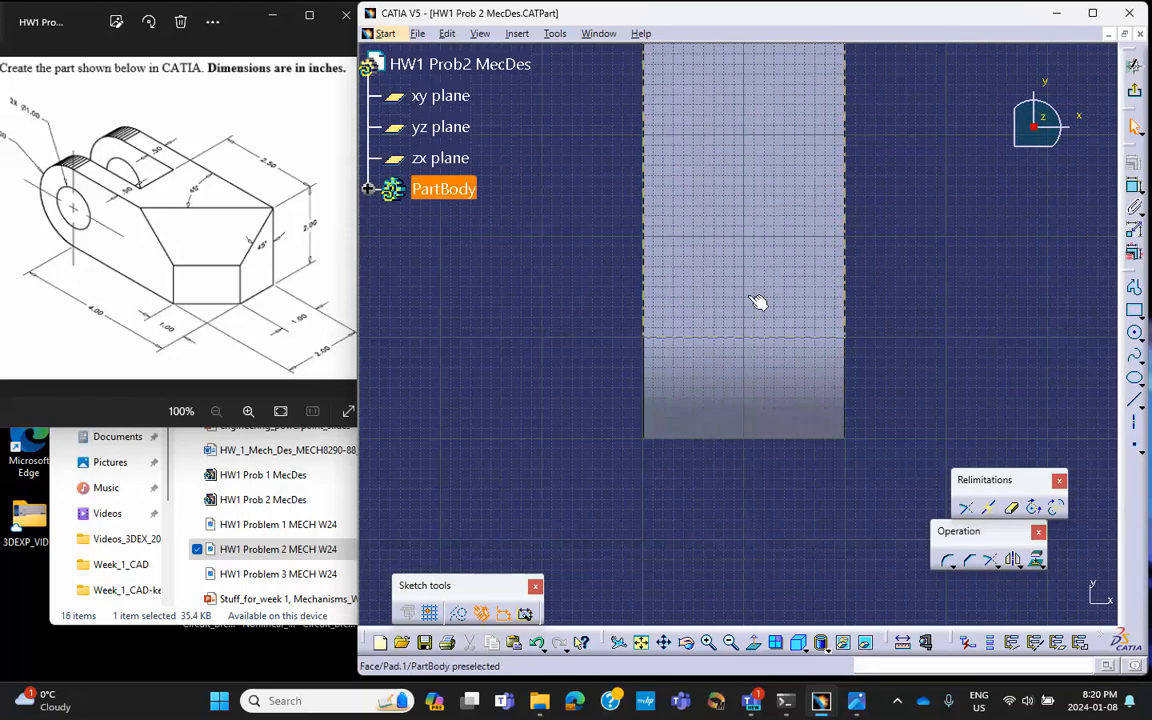
{"action": "left_click", "coordinate": [1134, 310]}
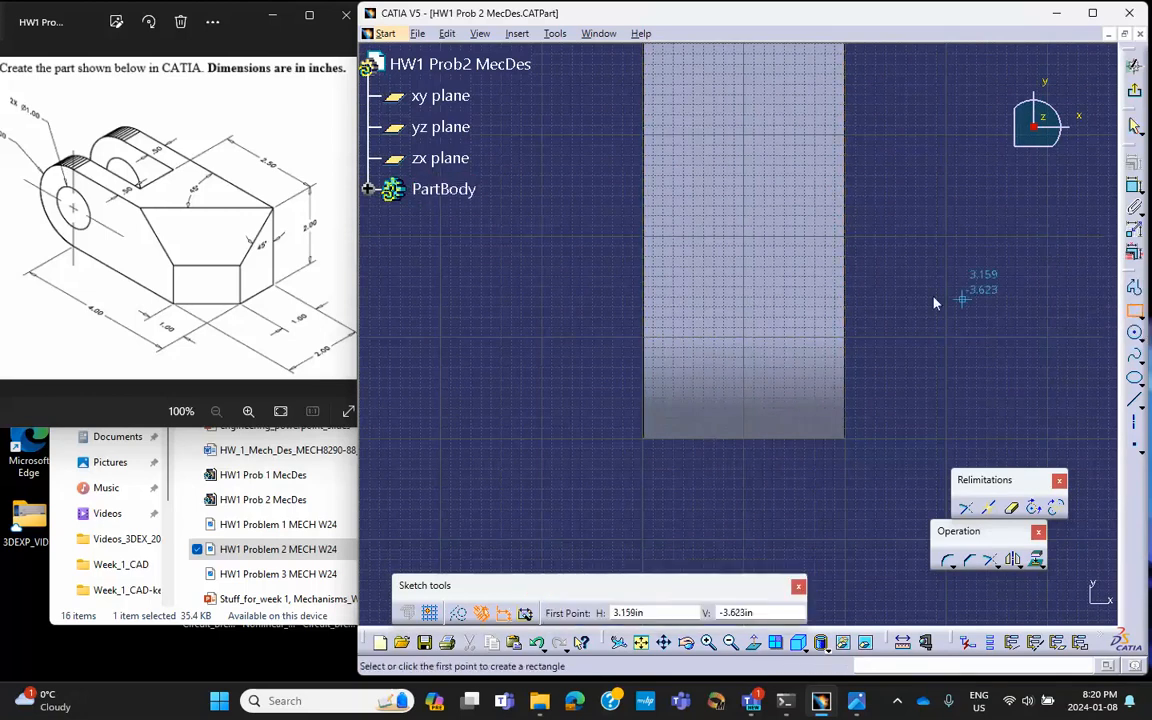
{"action": "left_click", "coordinate": [719, 277]}
{"action": "left_click", "coordinate": [791, 484]}
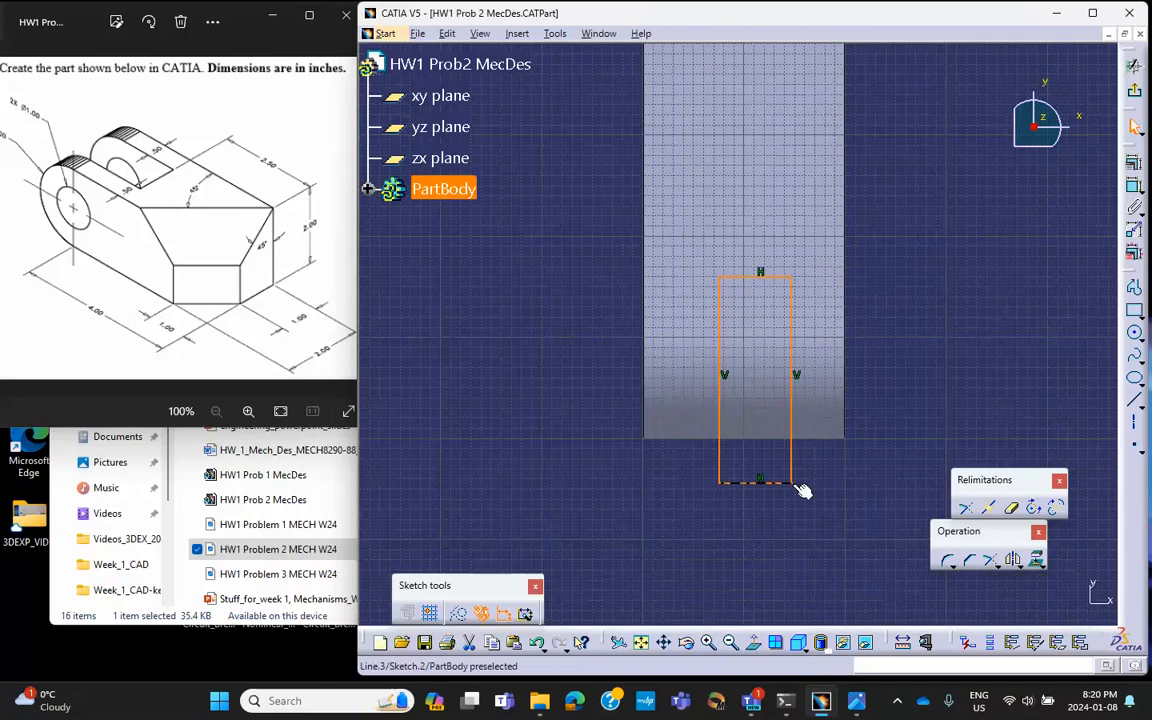
{"action": "left_click", "coordinate": [876, 265]}
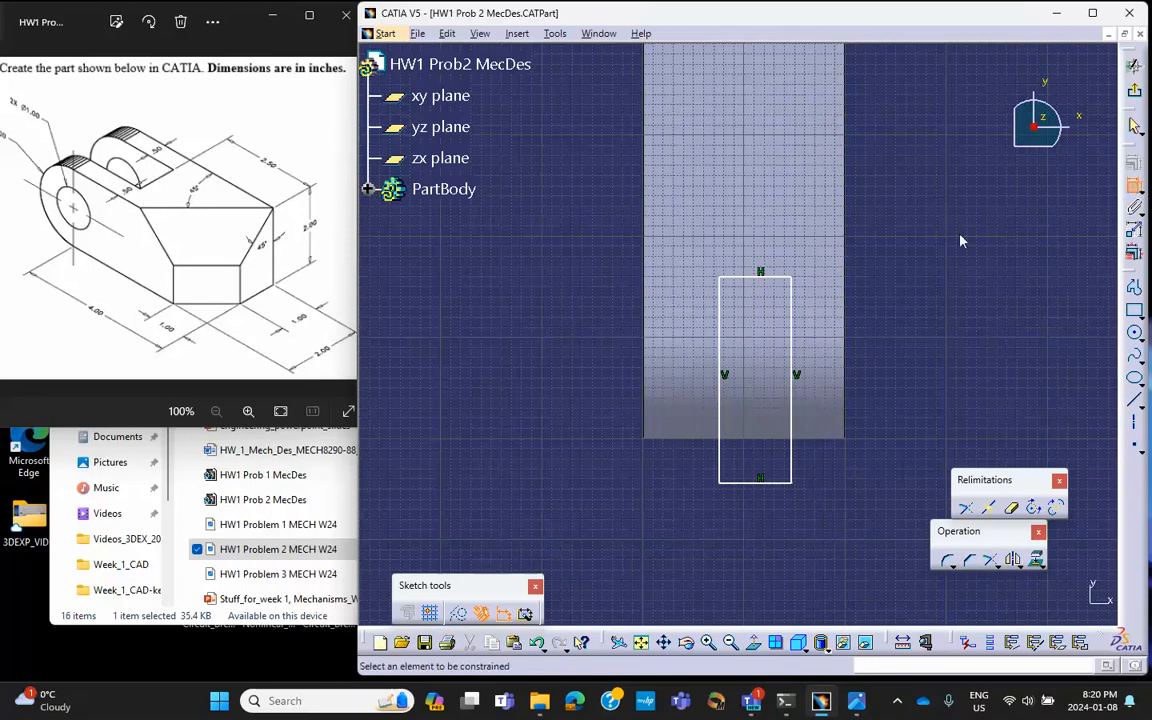
Dimension the offset between the face's left edge and the rectangle's left side and set it to 0.5 in
{"action": "left_click", "coordinate": [648, 300]}
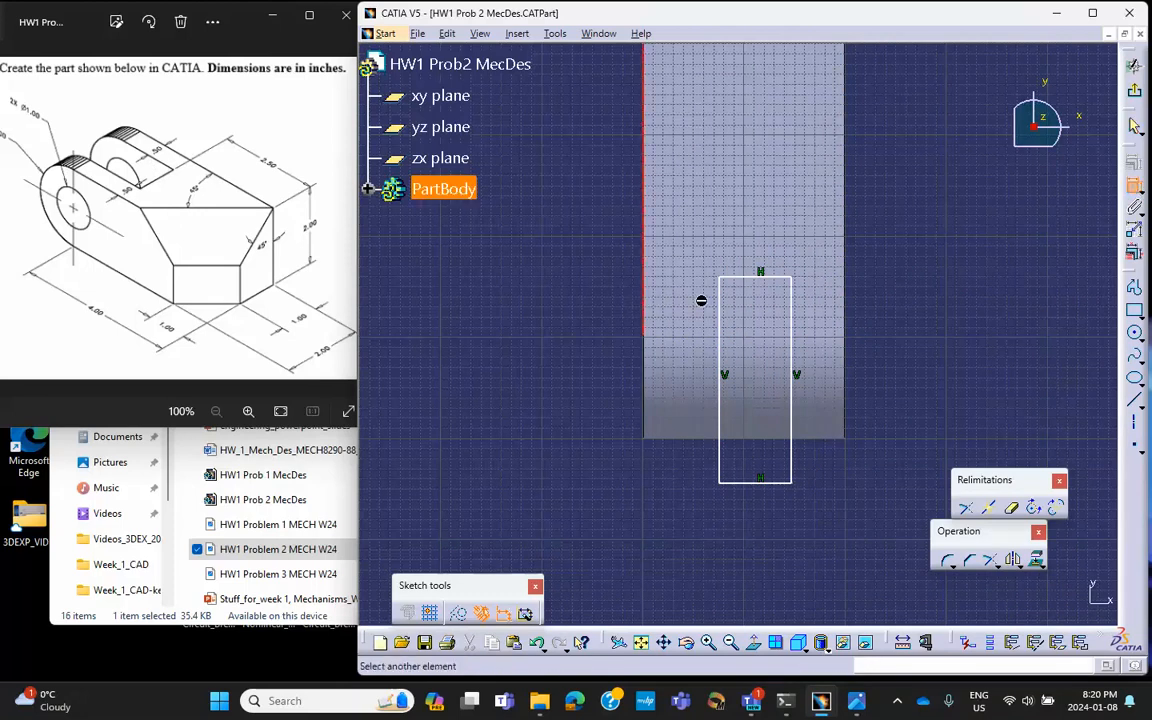
{"action": "left_click", "coordinate": [719, 310]}
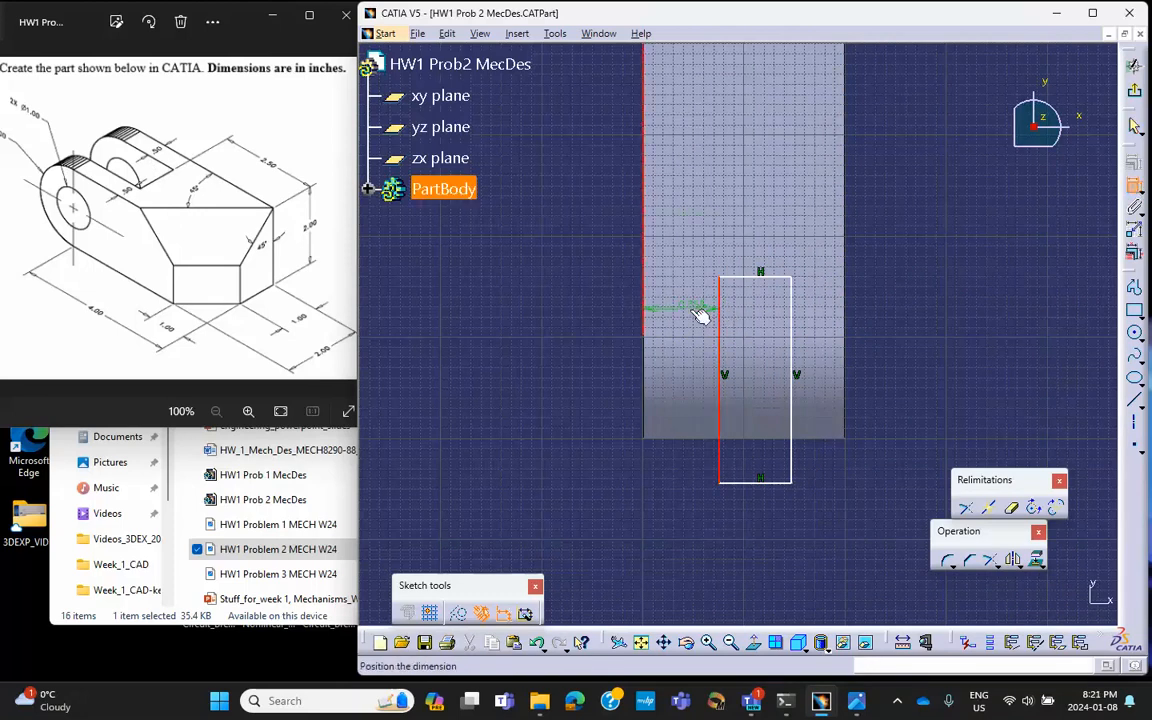
{"action": "left_click", "coordinate": [693, 317]}
{"action": "double_click", "coordinate": [693, 317]}
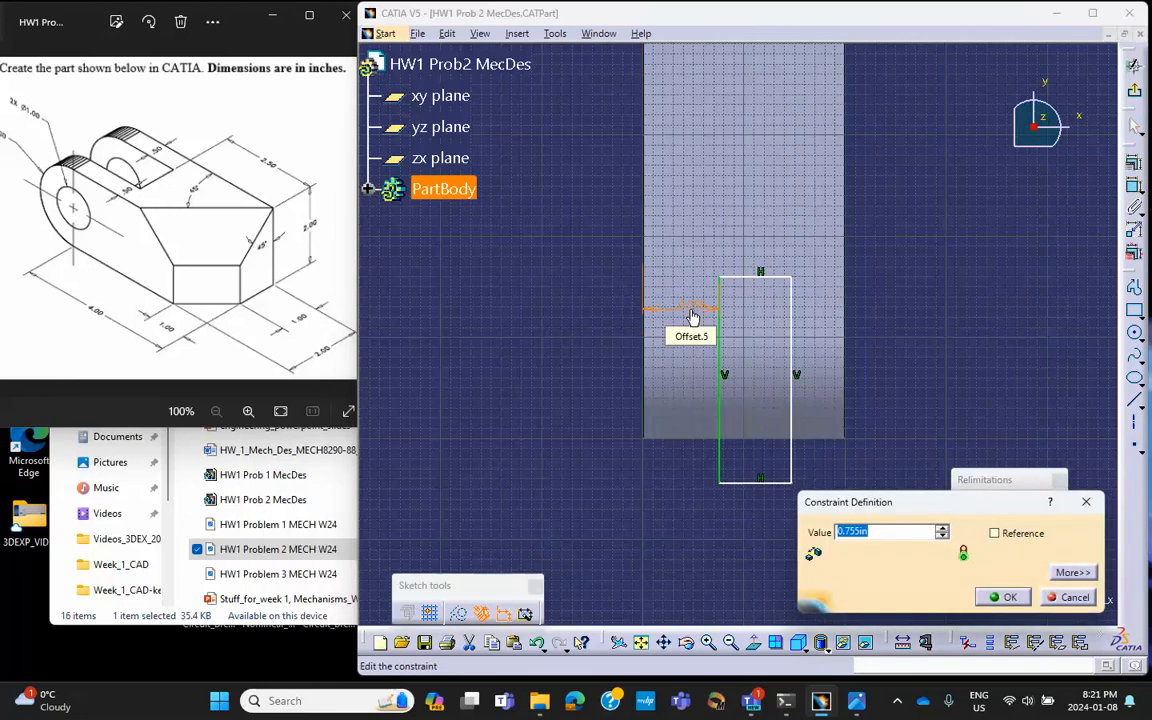
{"action": "type", "text": "."}
{"action": "left_click", "coordinate": [1003, 597]}
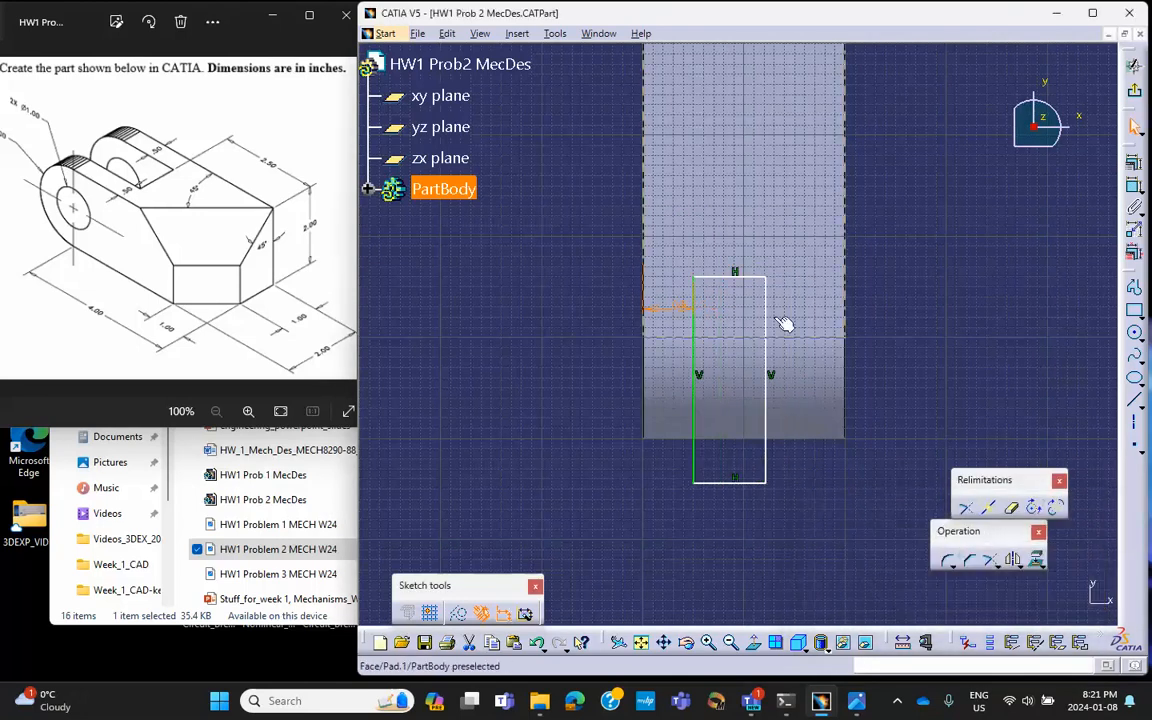
Dimension the offset between the rectangle's right side and the face's right edge and set it to 0.5 in
{"action": "left_click", "coordinate": [1136, 231]}
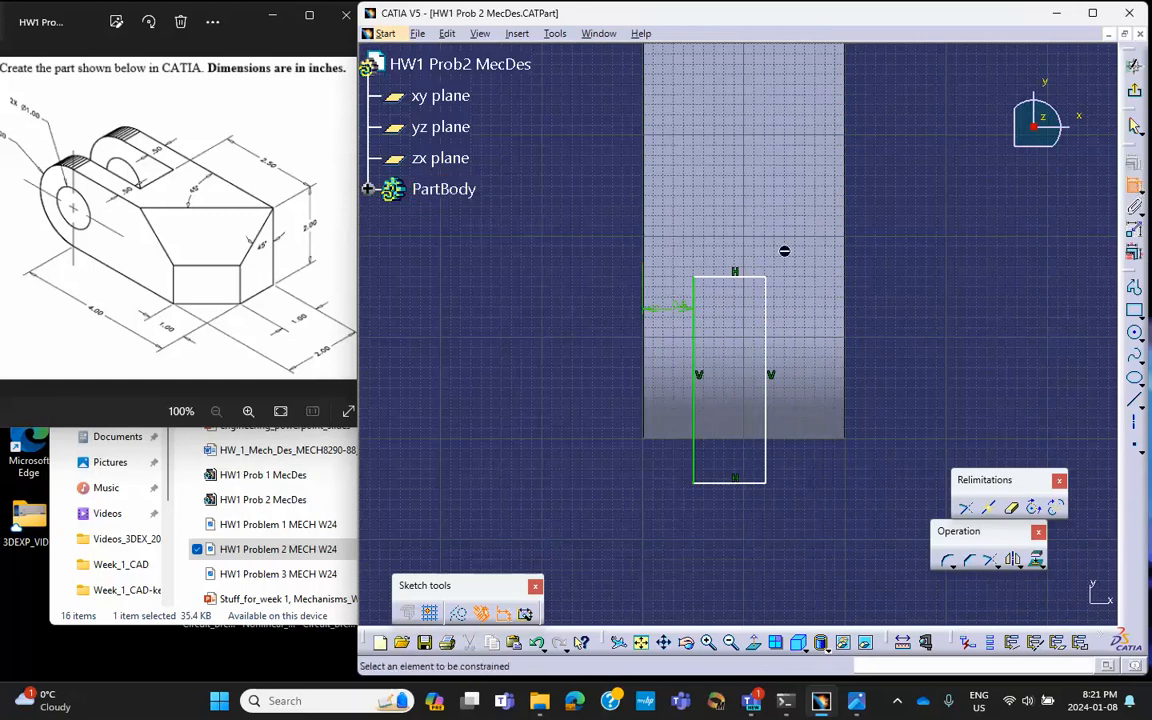
{"action": "left_click", "coordinate": [766, 309]}
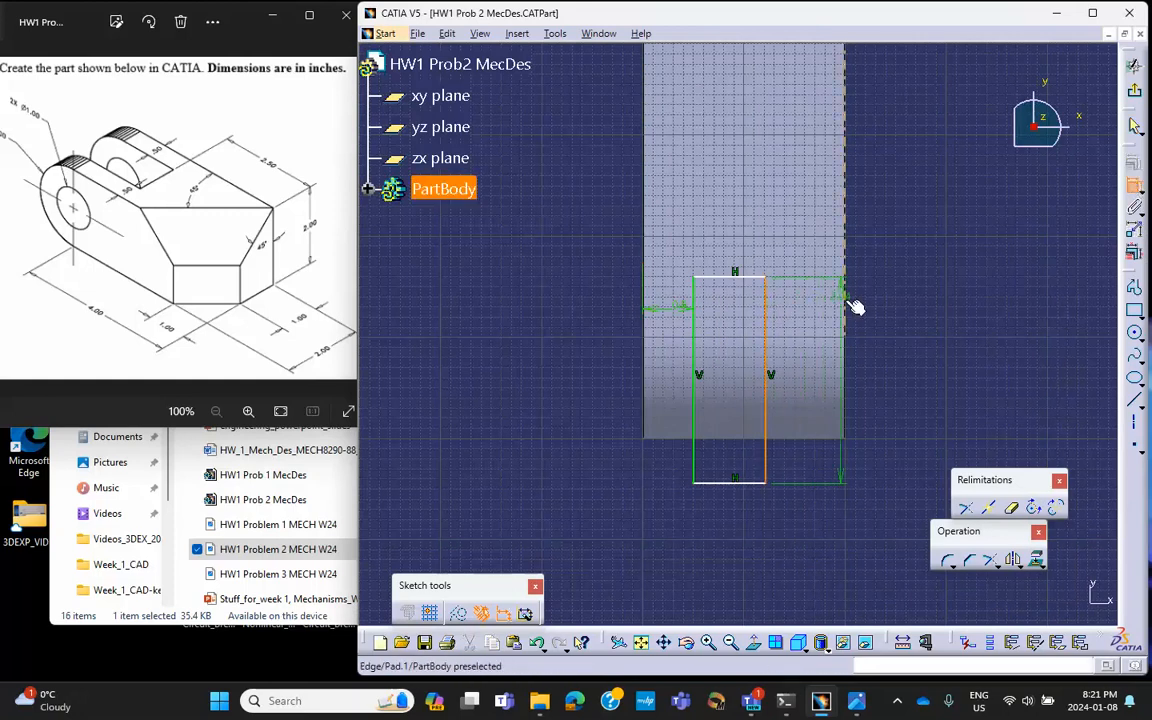
{"action": "left_click", "coordinate": [855, 307]}
{"action": "left_click", "coordinate": [817, 482]}
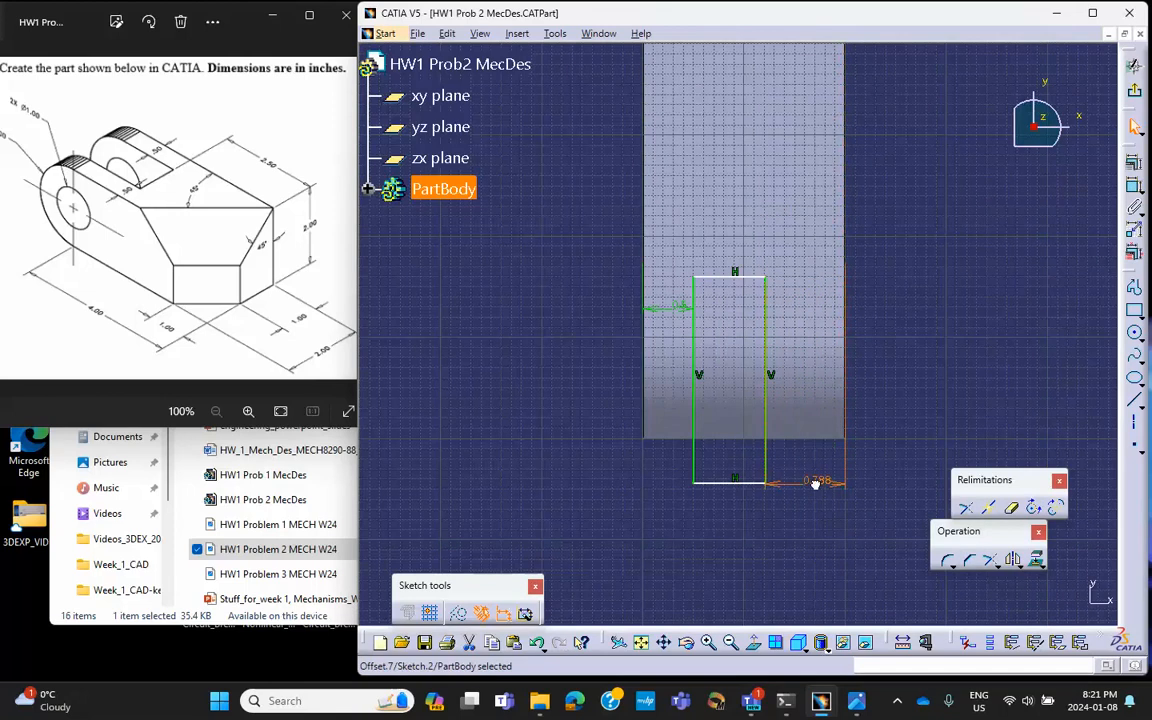
{"action": "double_click", "coordinate": [816, 481]}
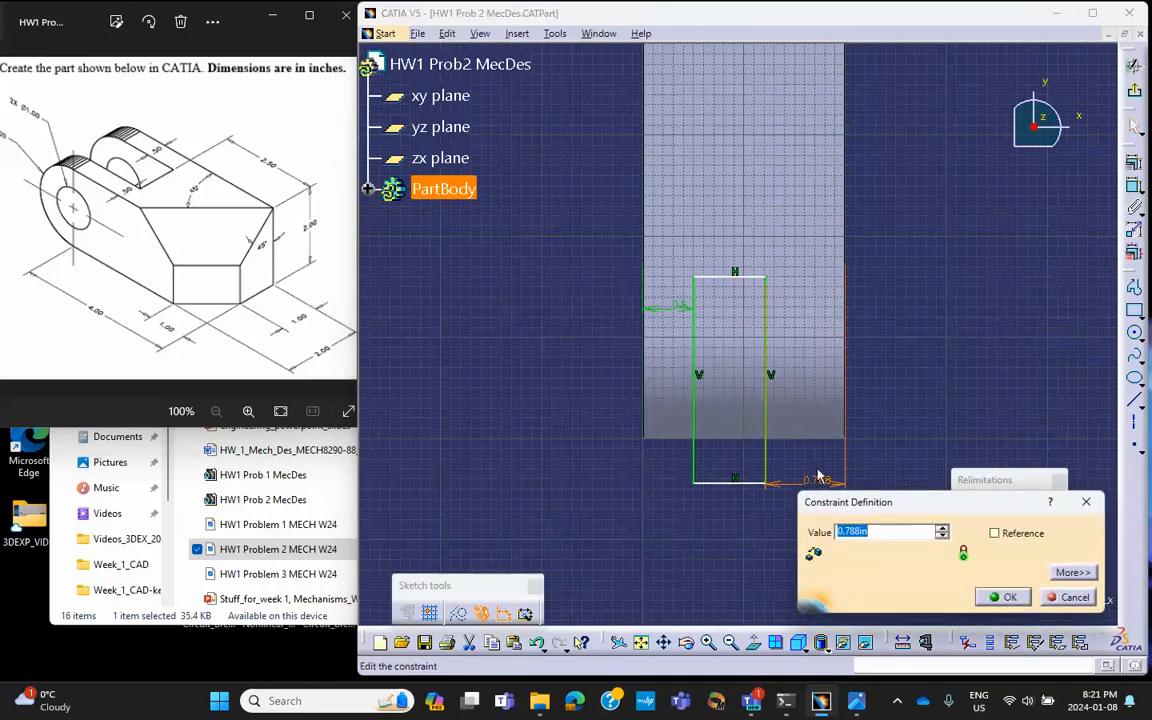
{"action": "key", "text": "BackSpace"}
{"action": "type", "text": ".5"}
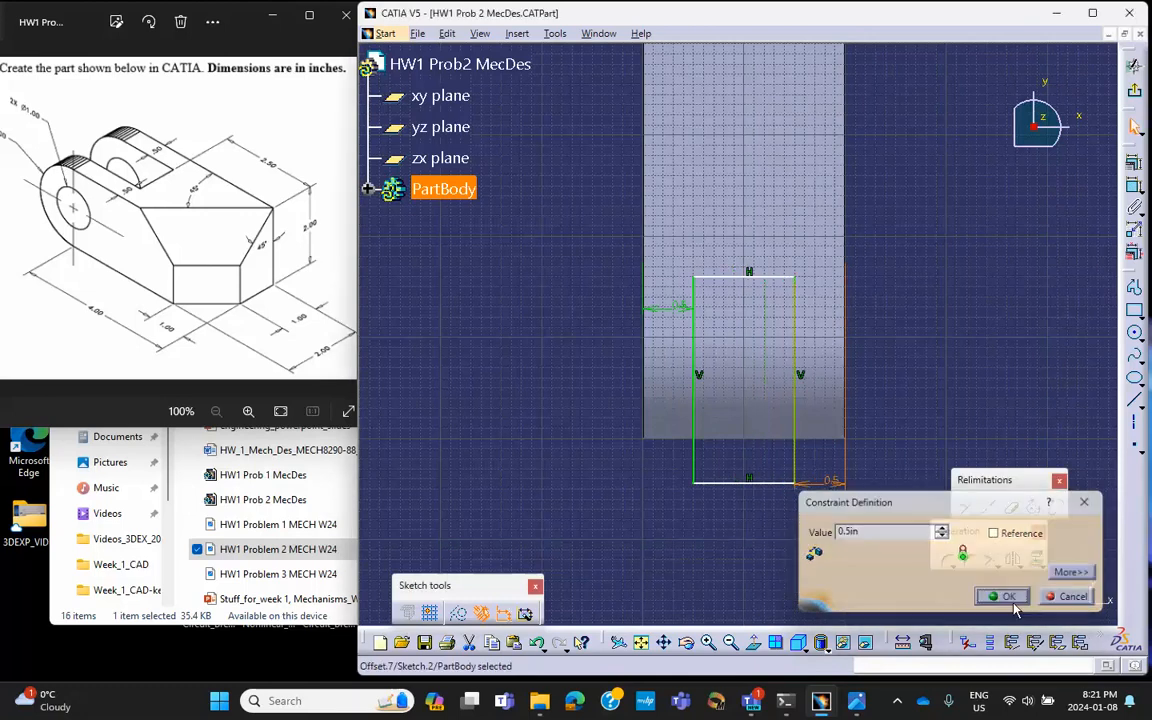
{"action": "left_click", "coordinate": [1010, 601]}
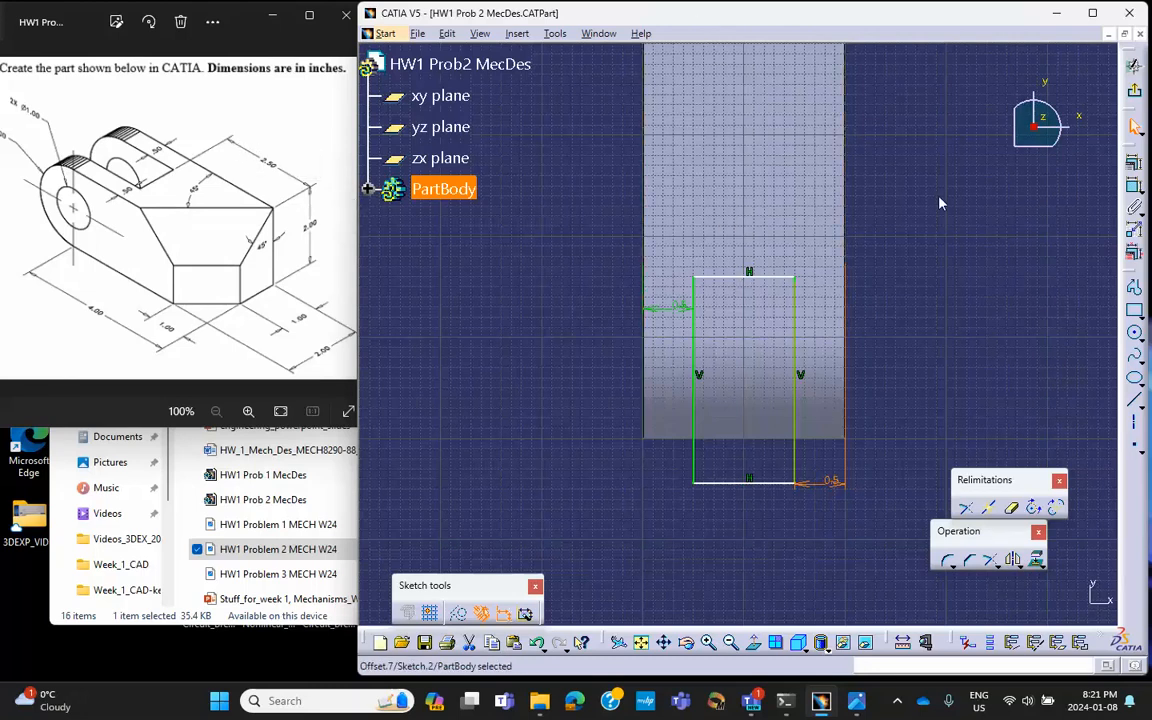
Dimension the distance from the part's flat end edge to the rectangle's nearest short side and set it to 2.5 in
{"action": "mouse_move", "coordinate": [941, 190]}
{"action": "middle_mouse_down"}
{"action": "mouse_move", "coordinate": [890, 303]}
{"action": "mouse_move", "coordinate": [739, 349]}
{"action": "middle_mouse_up"}
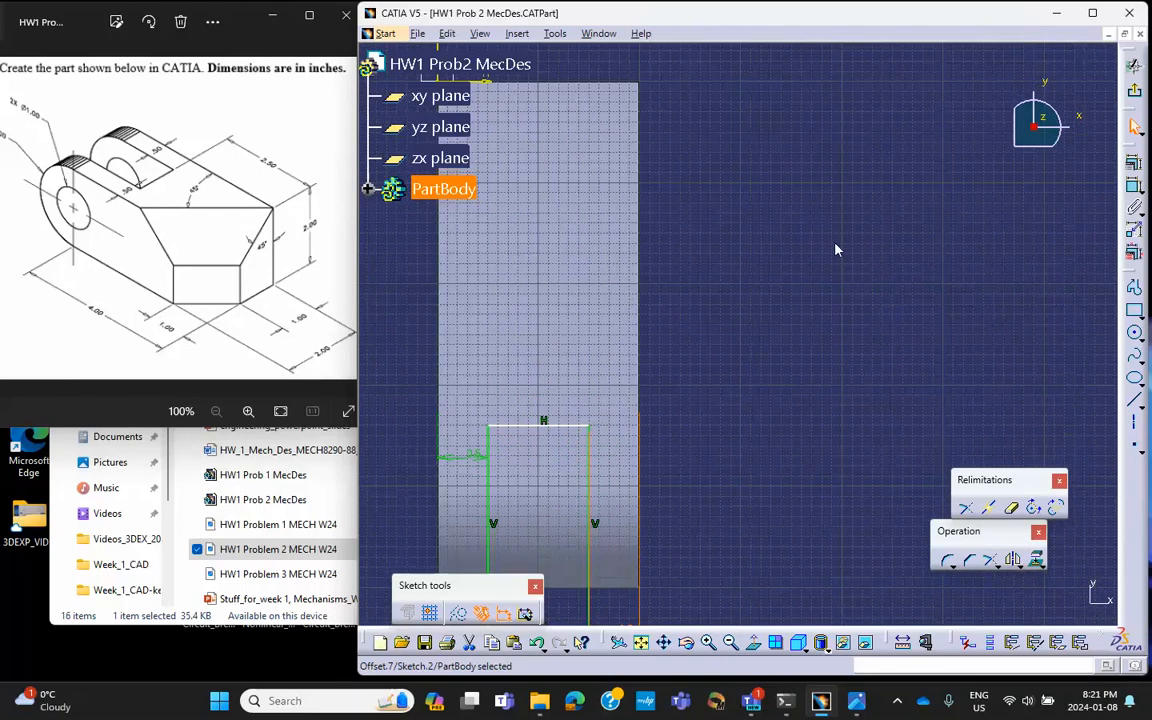
{"action": "mouse_move", "coordinate": [837, 250]}
{"action": "middle_mouse_down"}
{"action": "mouse_move", "coordinate": [805, 200]}
{"action": "mouse_move", "coordinate": [897, 236]}
{"action": "mouse_move", "coordinate": [890, 213]}
{"action": "middle_mouse_up"}
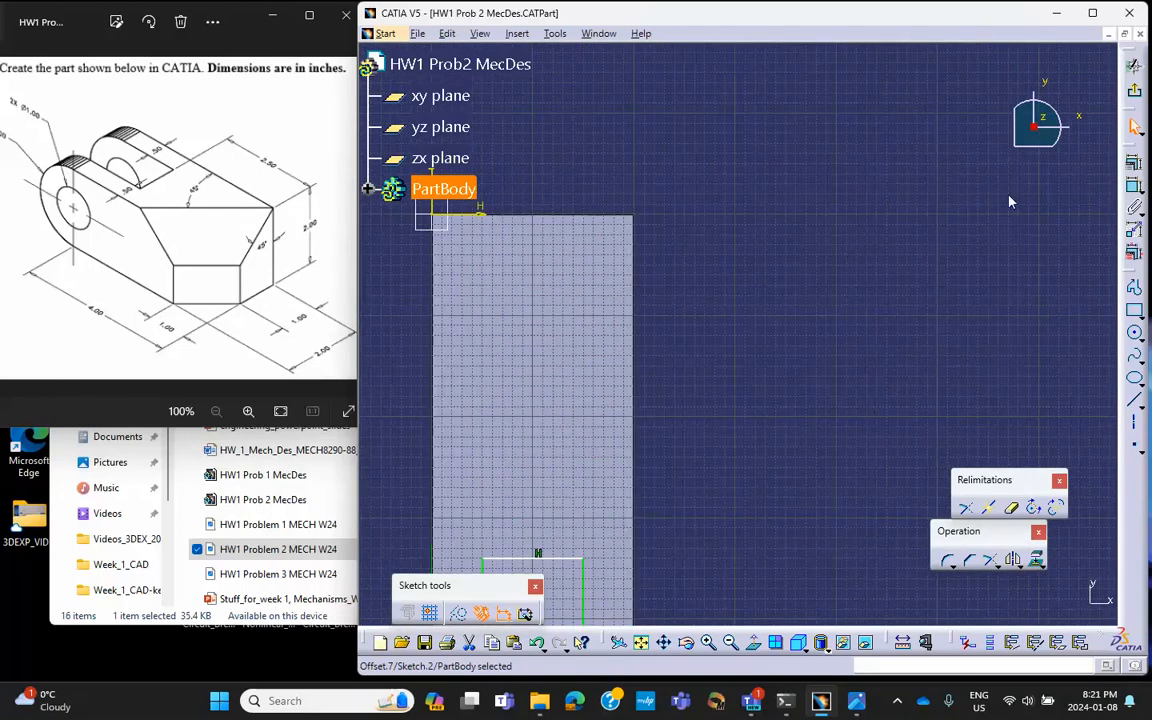
{"action": "left_click", "coordinate": [1140, 188]}
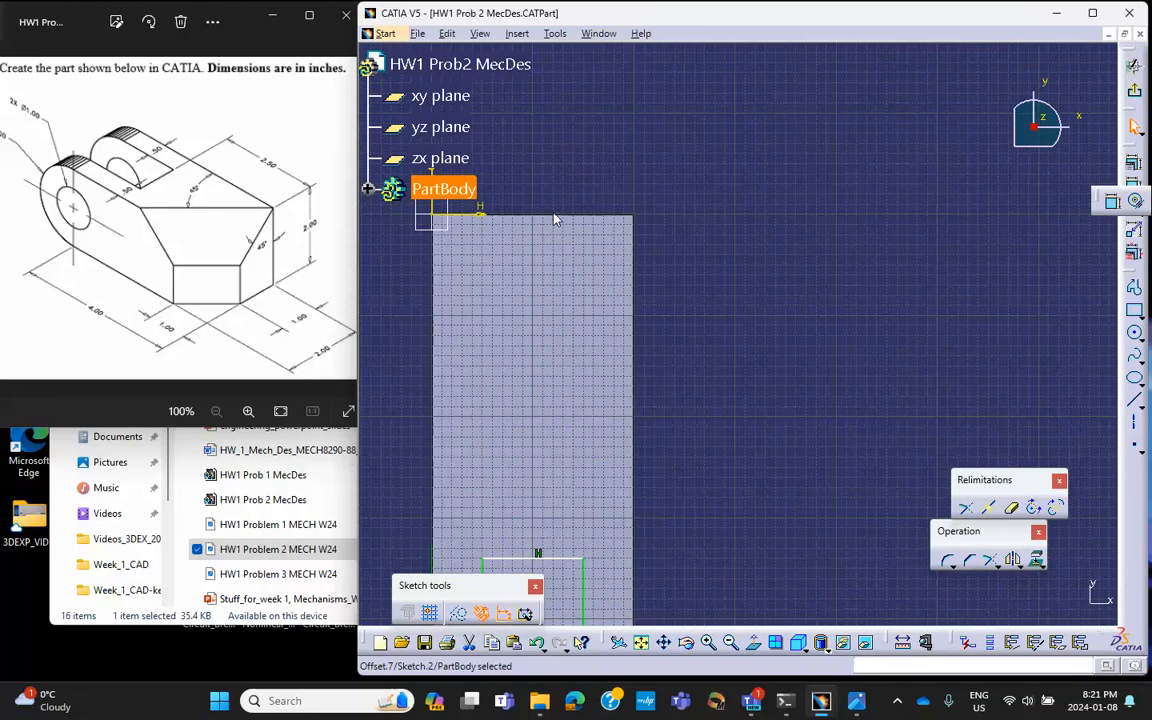
{"action": "left_click", "coordinate": [1134, 200]}
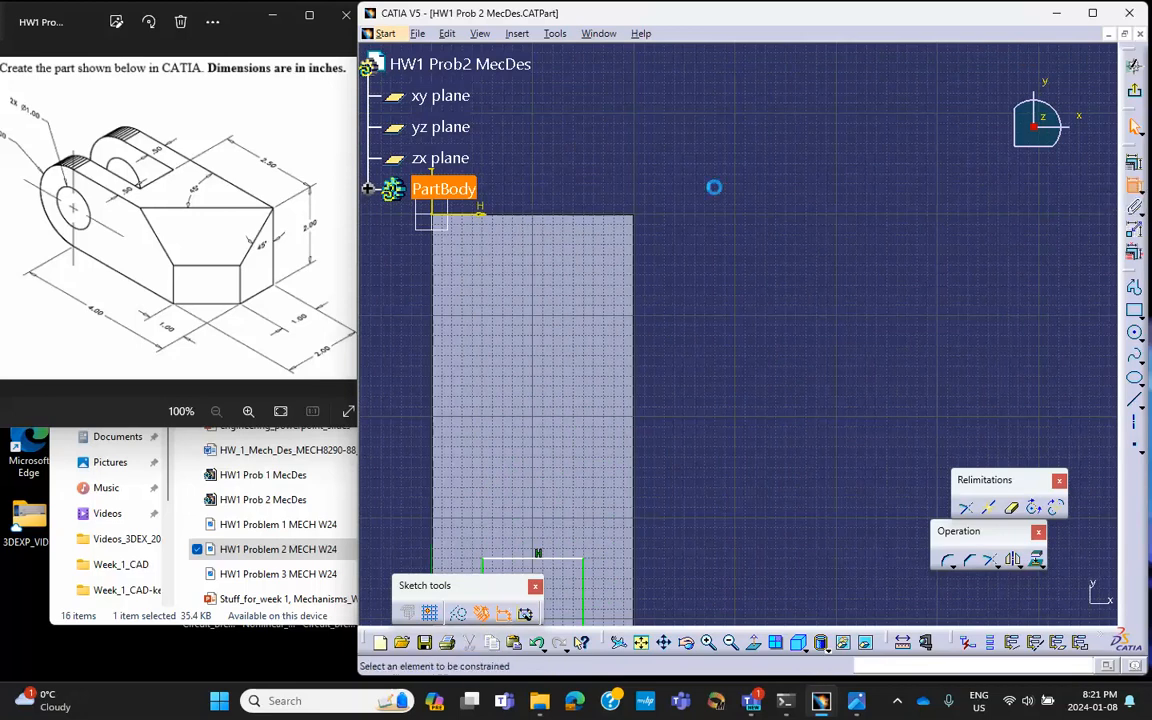
{"action": "left_click", "coordinate": [575, 217]}
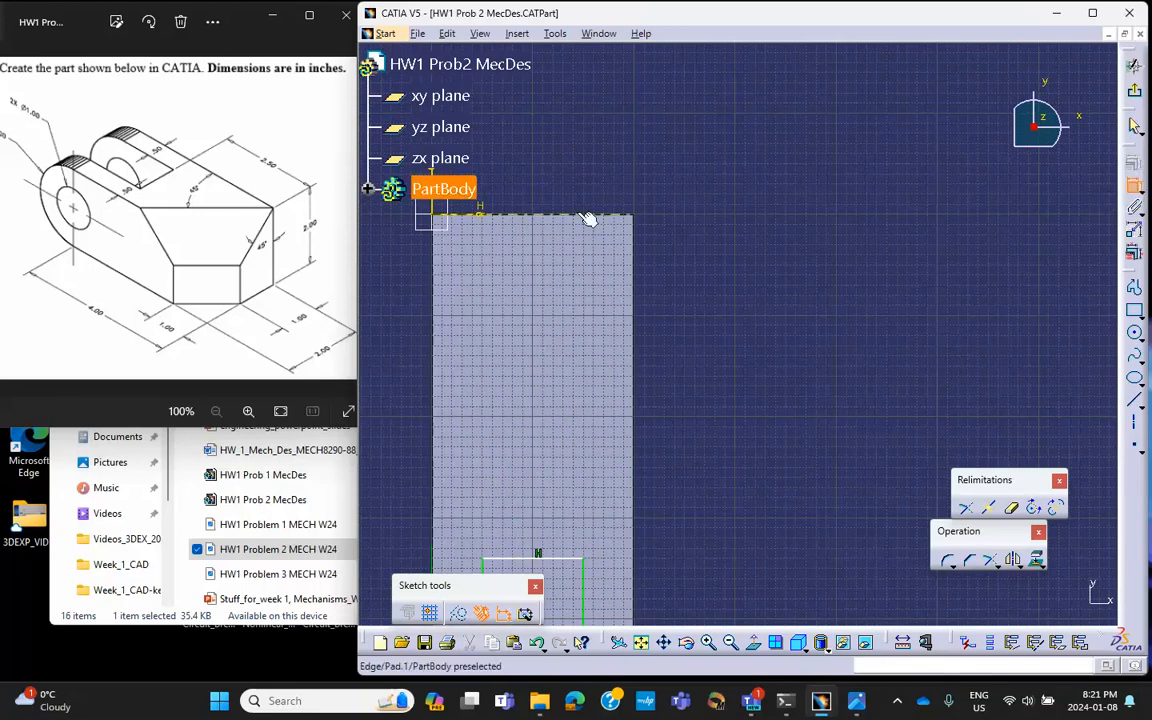
{"action": "left_click", "coordinate": [545, 560]}
{"action": "left_click", "coordinate": [732, 372]}
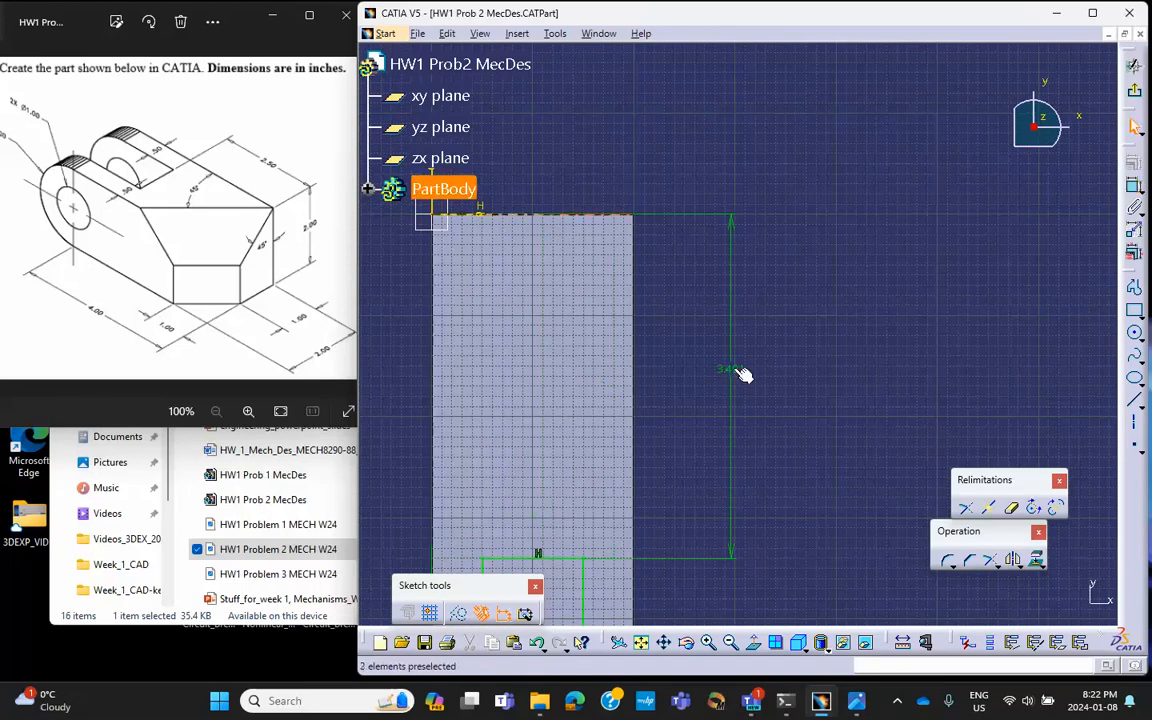
{"action": "double_click", "coordinate": [732, 368]}
{"action": "type", "text": "2"}
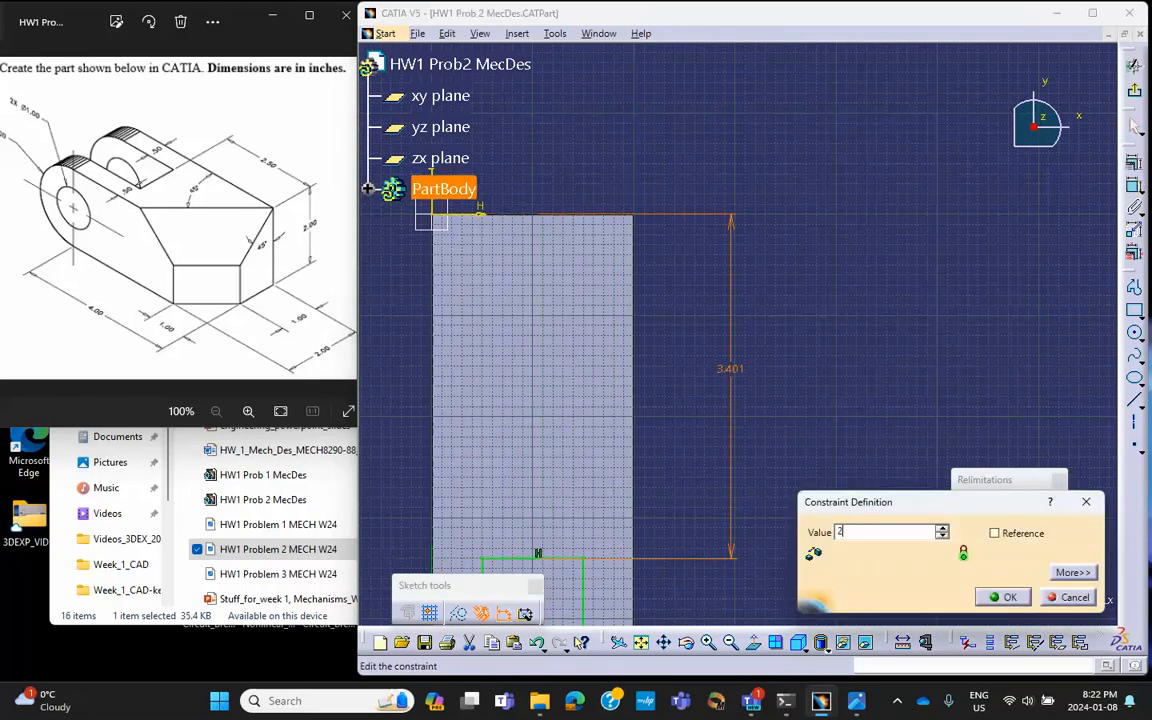
{"action": "type", "text": ".5in"}
{"action": "left_click", "coordinate": [1010, 598]}
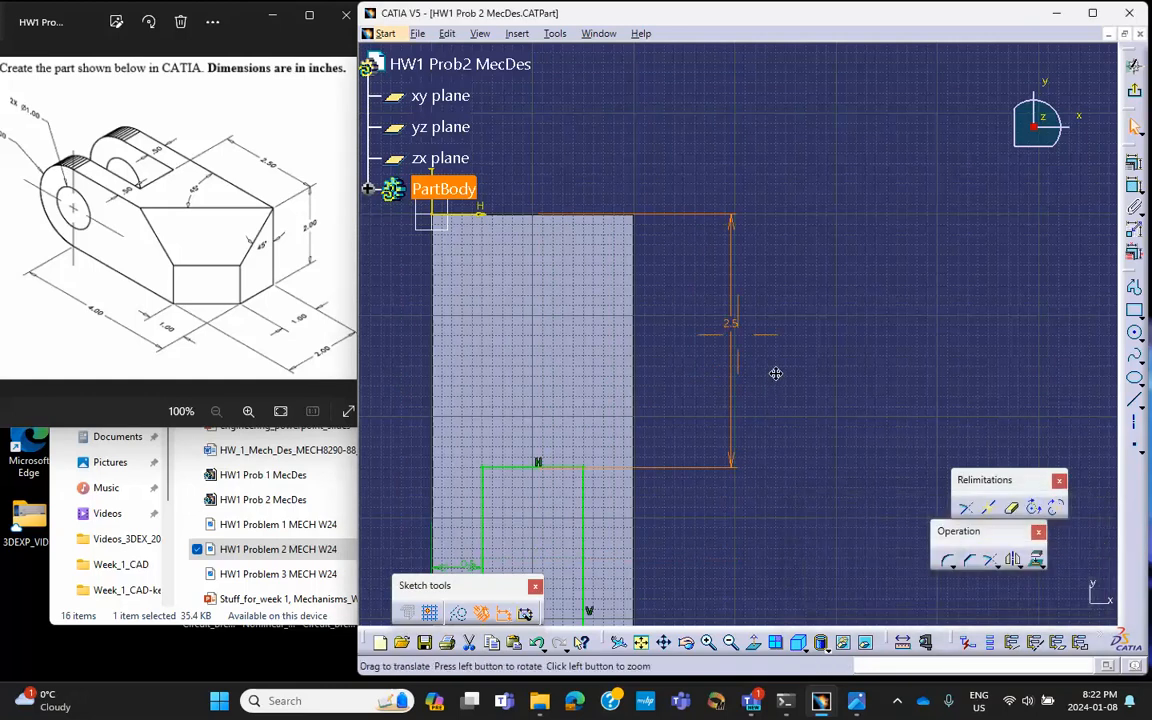
Exit the rectangle sketch and cut it through the rounded end as a Pocket with a depth of 3 in
{"action": "mouse_move", "coordinate": [776, 373]}
{"action": "middle_mouse_down"}
{"action": "mouse_move", "coordinate": [887, 244]}
{"action": "mouse_move", "coordinate": [738, 329]}
{"action": "mouse_move", "coordinate": [873, 209]}
{"action": "mouse_move", "coordinate": [774, 309]}
{"action": "middle_mouse_up"}
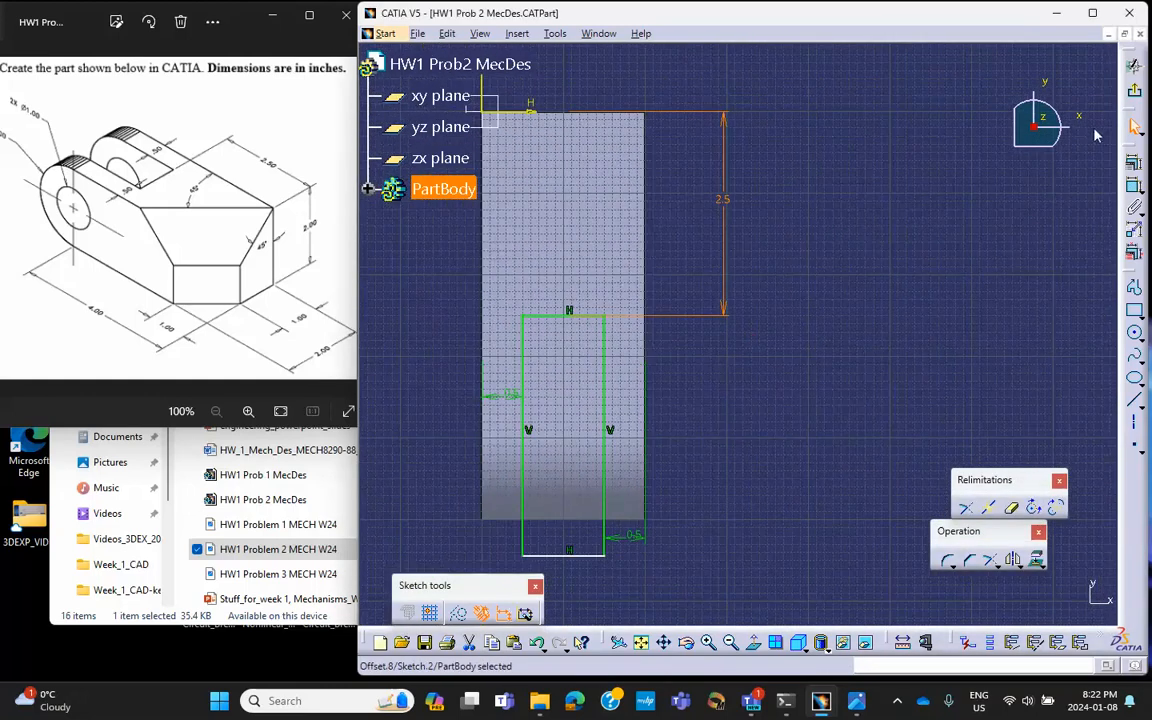
{"action": "left_click", "coordinate": [1135, 92]}
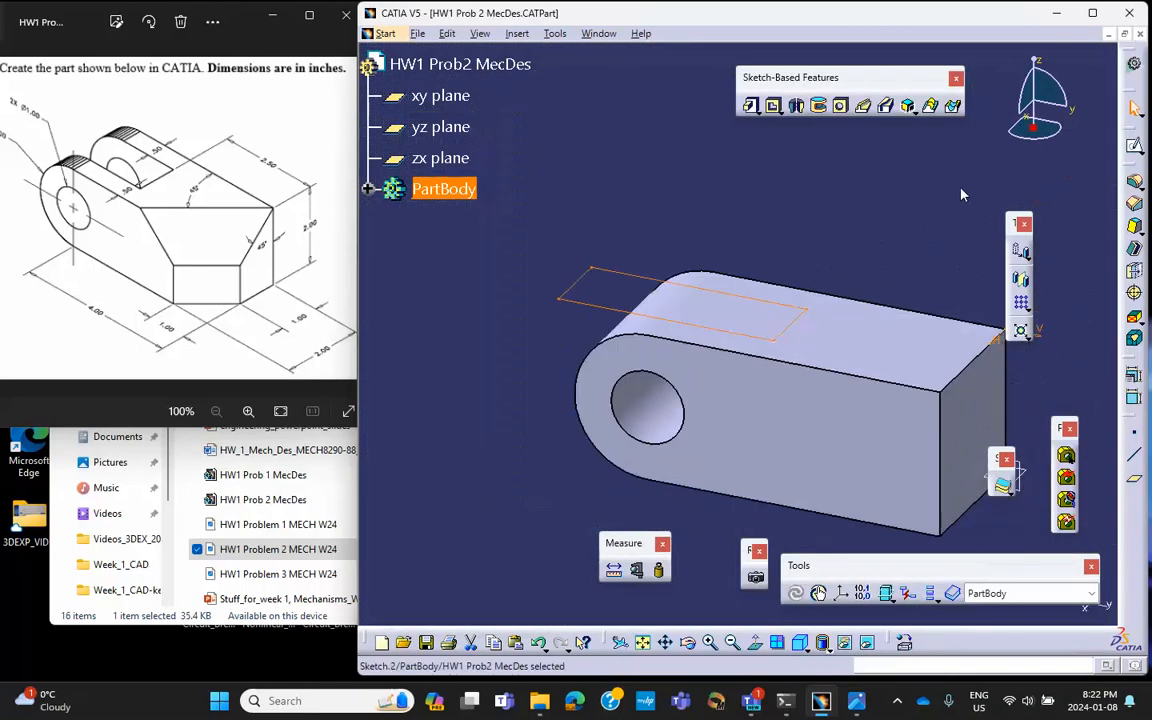
{"action": "left_click", "coordinate": [773, 106]}
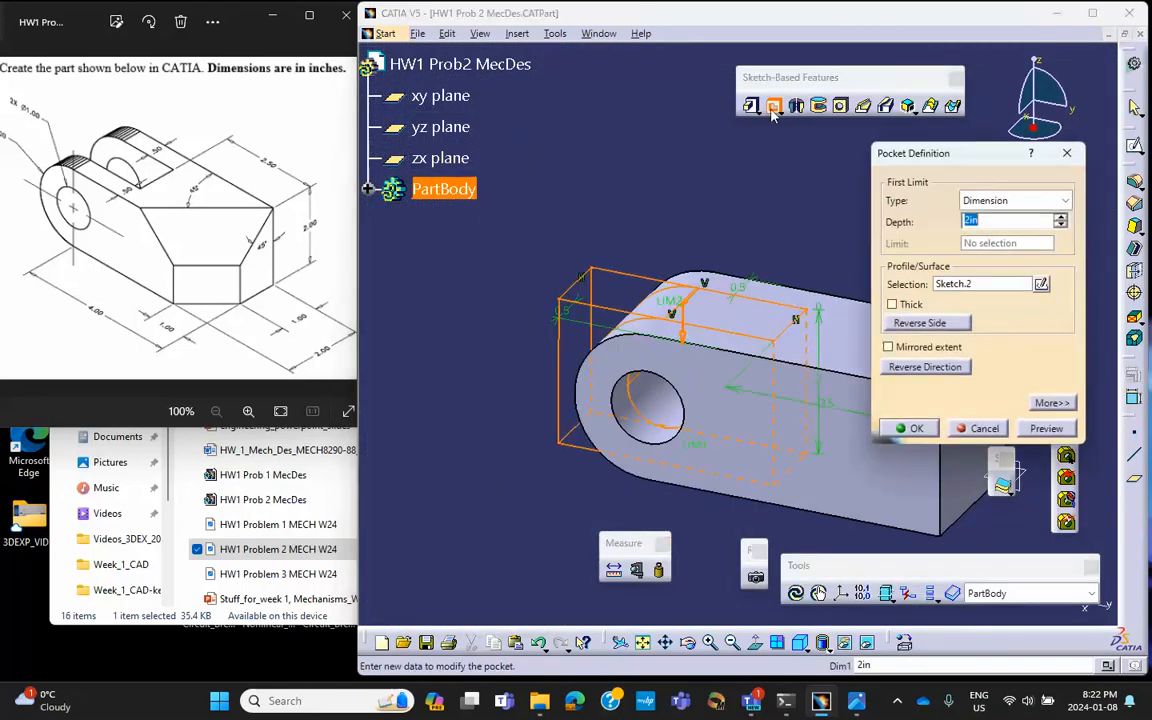
{"action": "left_click", "coordinate": [1061, 218]}
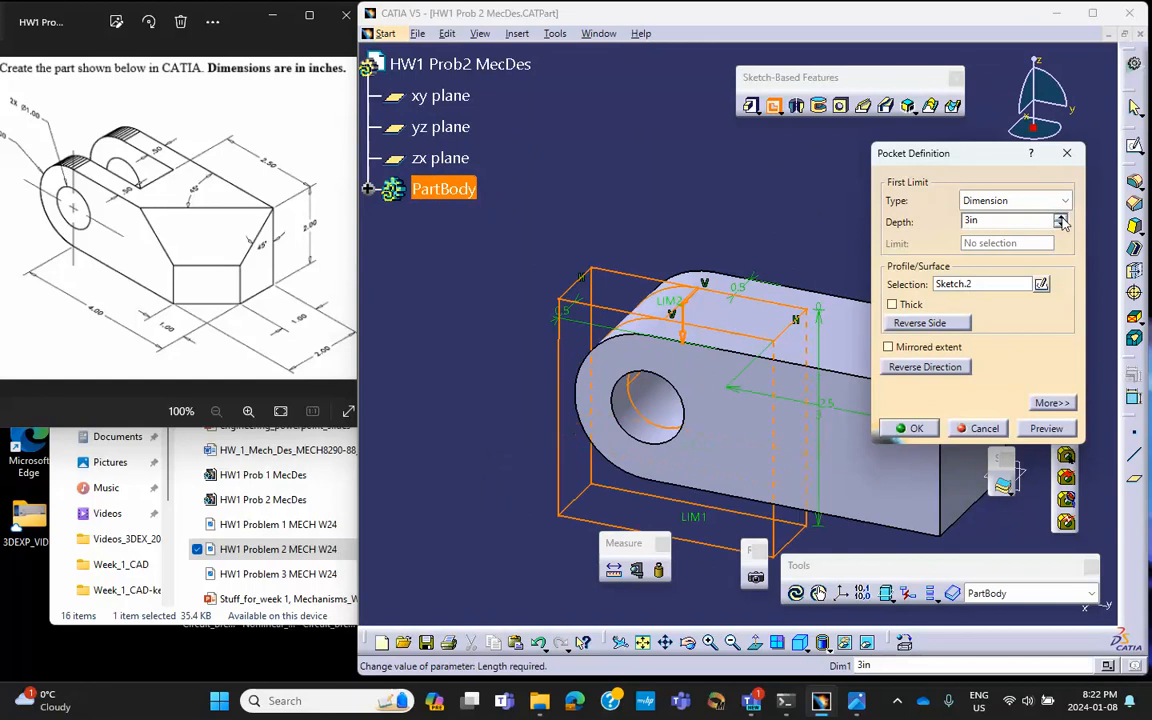
{"action": "left_click", "coordinate": [912, 430]}
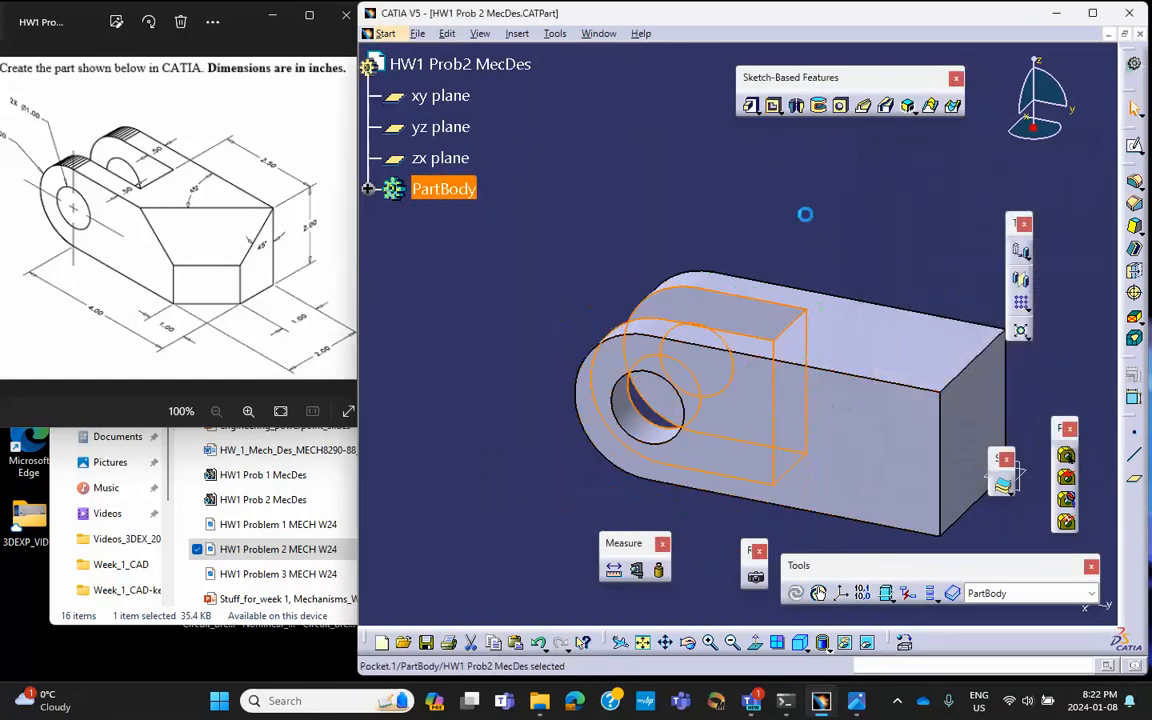
Save the part document with the slotted body
{"action": "middle_click_drag", "start_coordinate": [725, 210], "coordinate": [754, 178]}
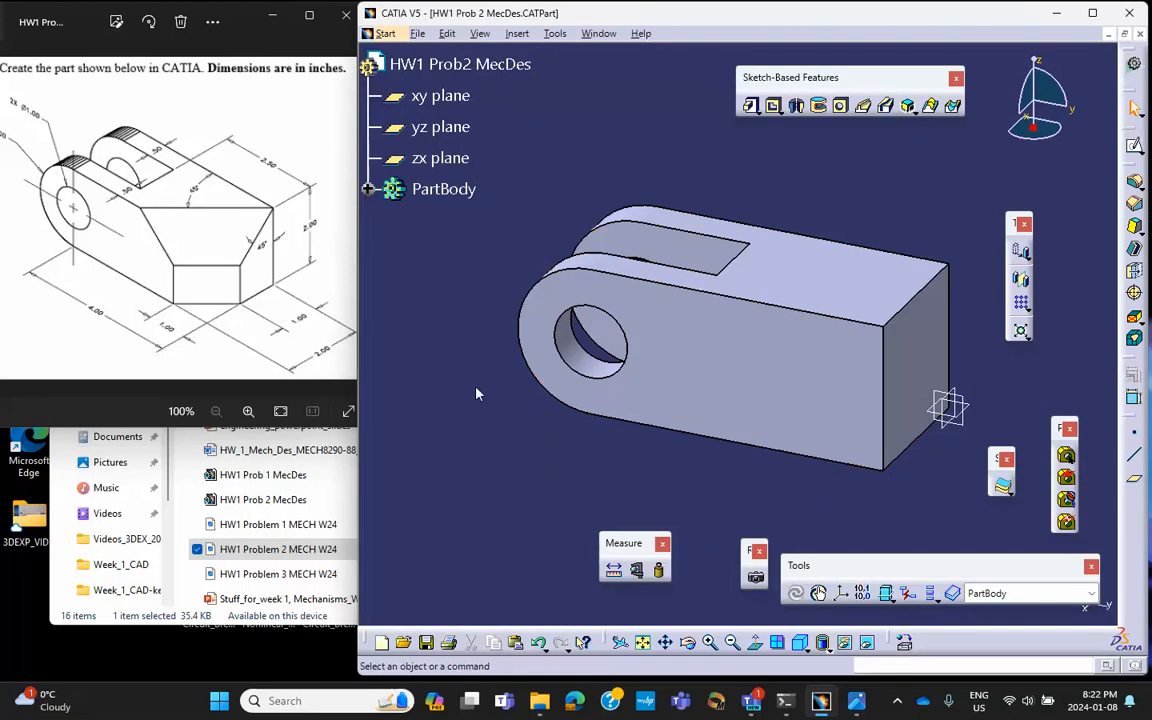
{"action": "left_click", "coordinate": [420, 35]}
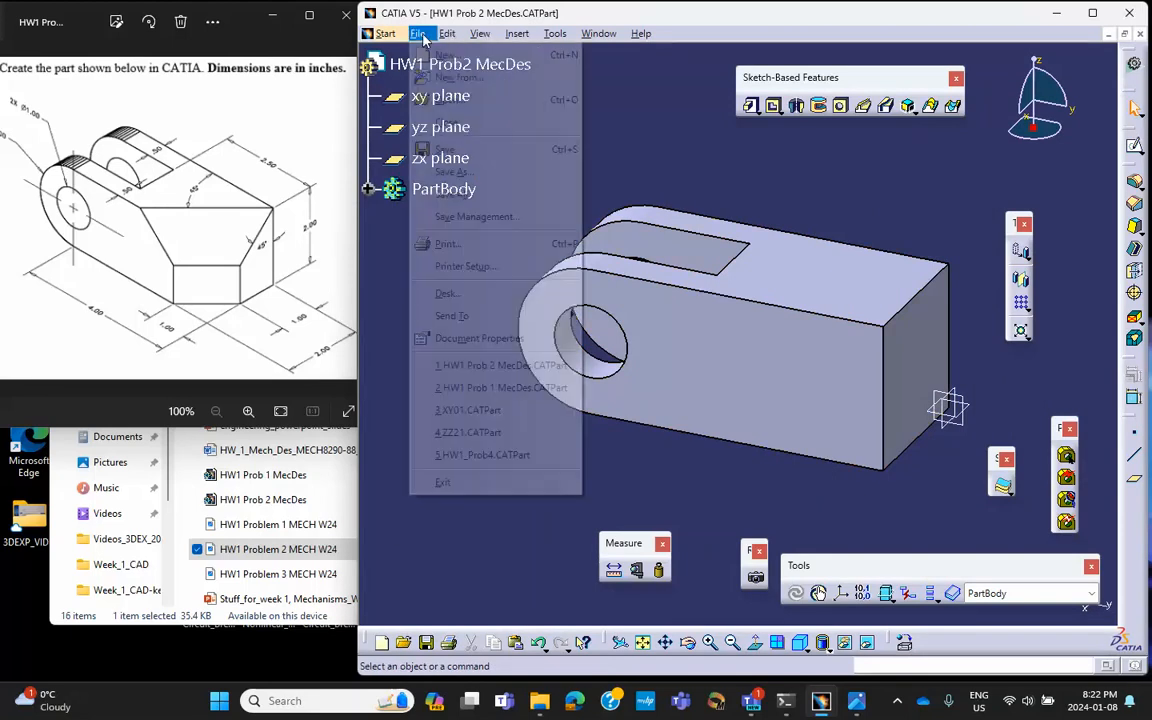
{"action": "left_click", "coordinate": [620, 119]}
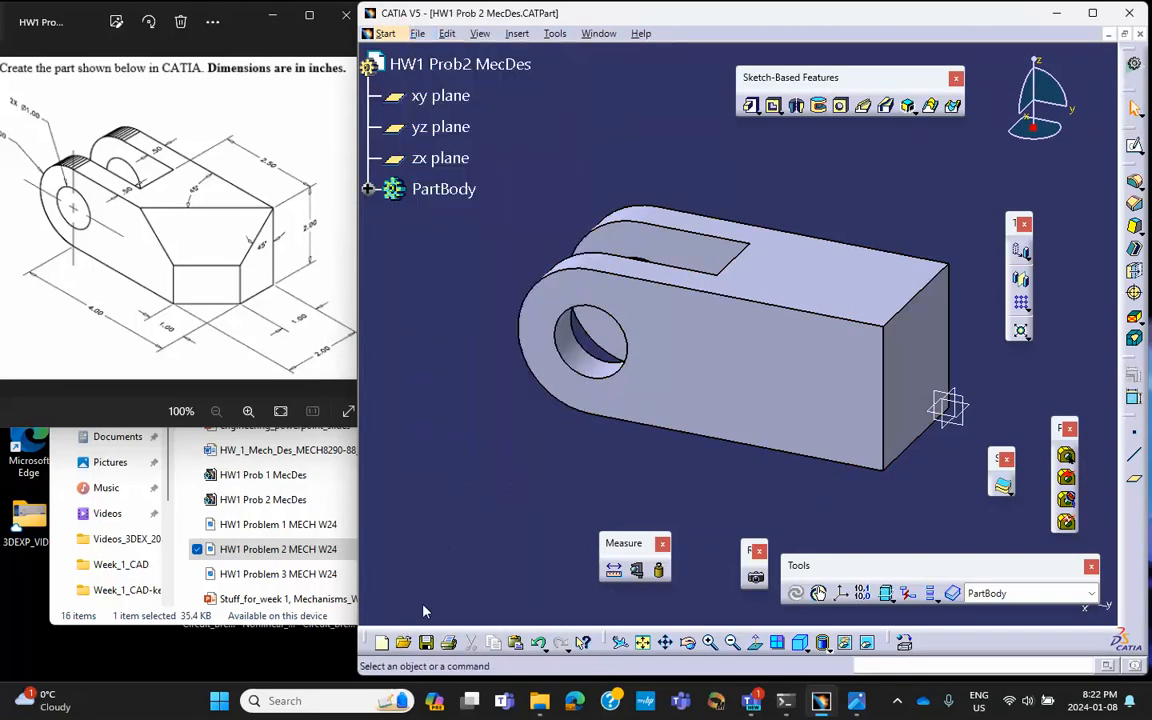
{"action": "left_click", "coordinate": [426, 642]}
{"action": "left_click", "coordinate": [935, 381]}
{"action": "left_click", "coordinate": [1134, 145]}
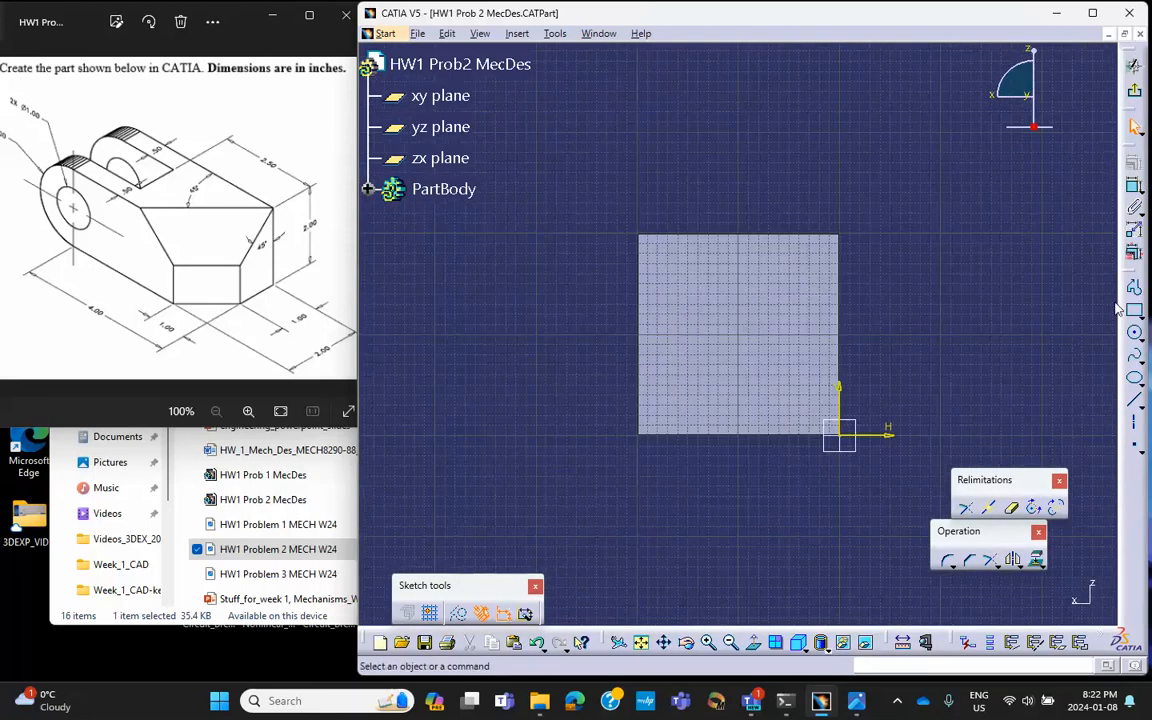
{"action": "middle_click_drag", "start_coordinate": [689, 321], "coordinate": [776, 343]}
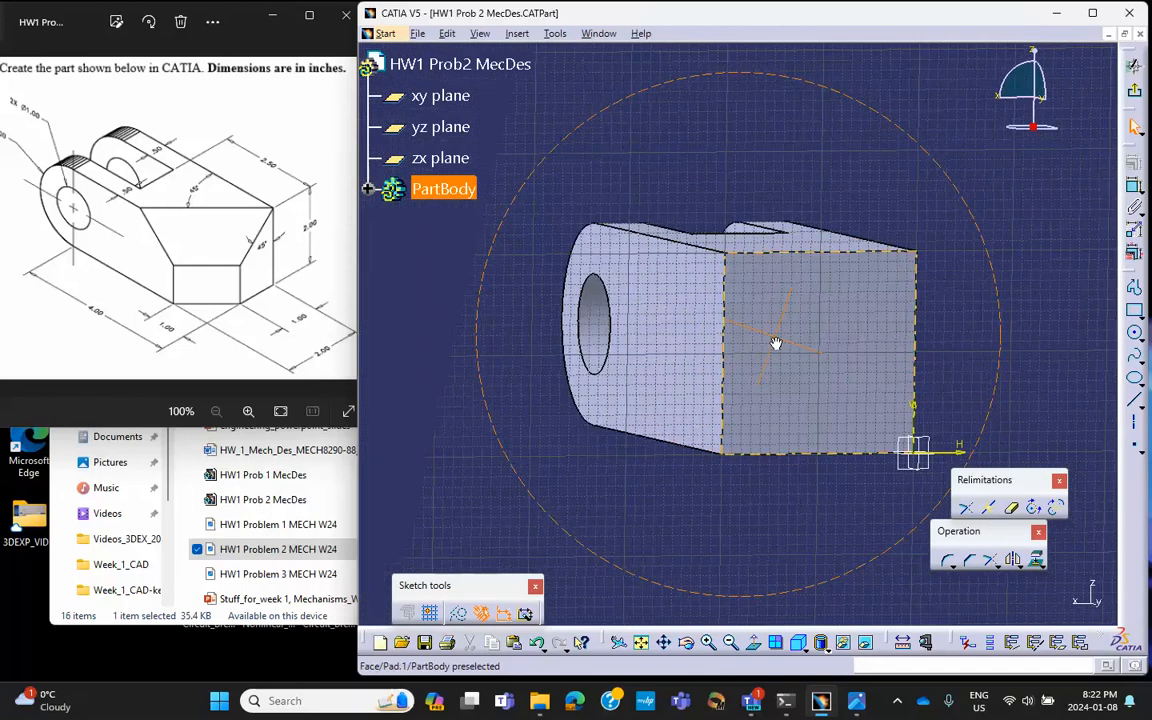
{"action": "middle_click_drag", "start_coordinate": [705, 316], "coordinate": [702, 367]}
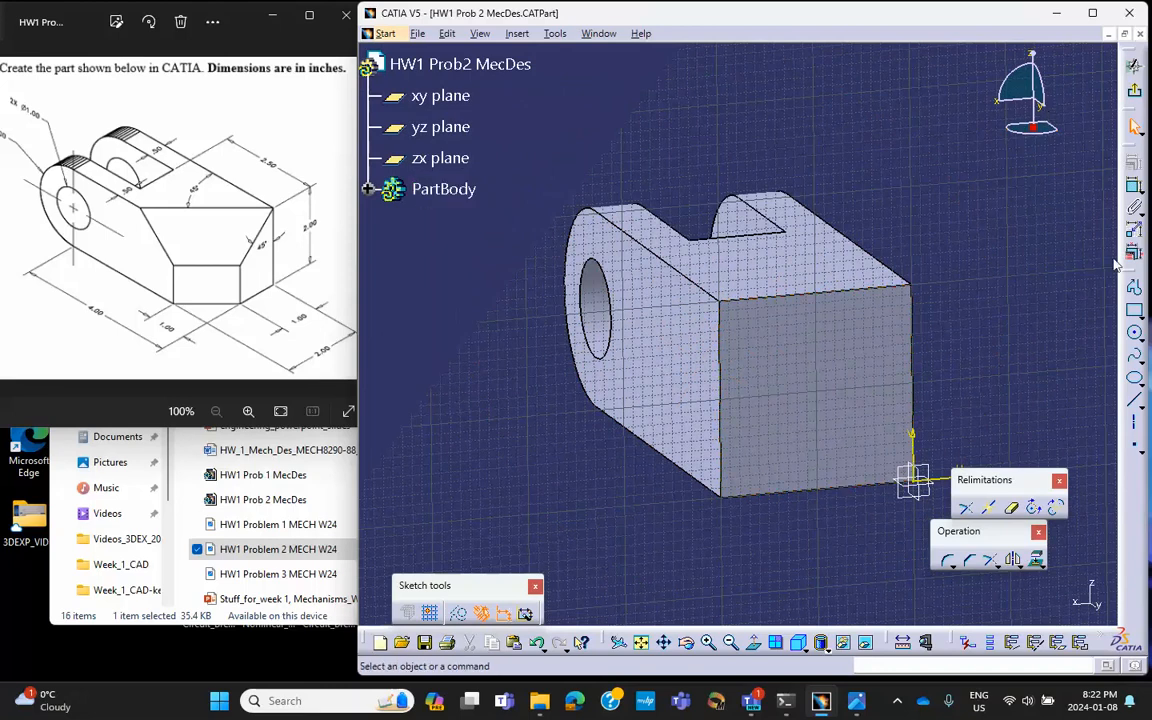
{"action": "left_click", "coordinate": [1134, 287]}
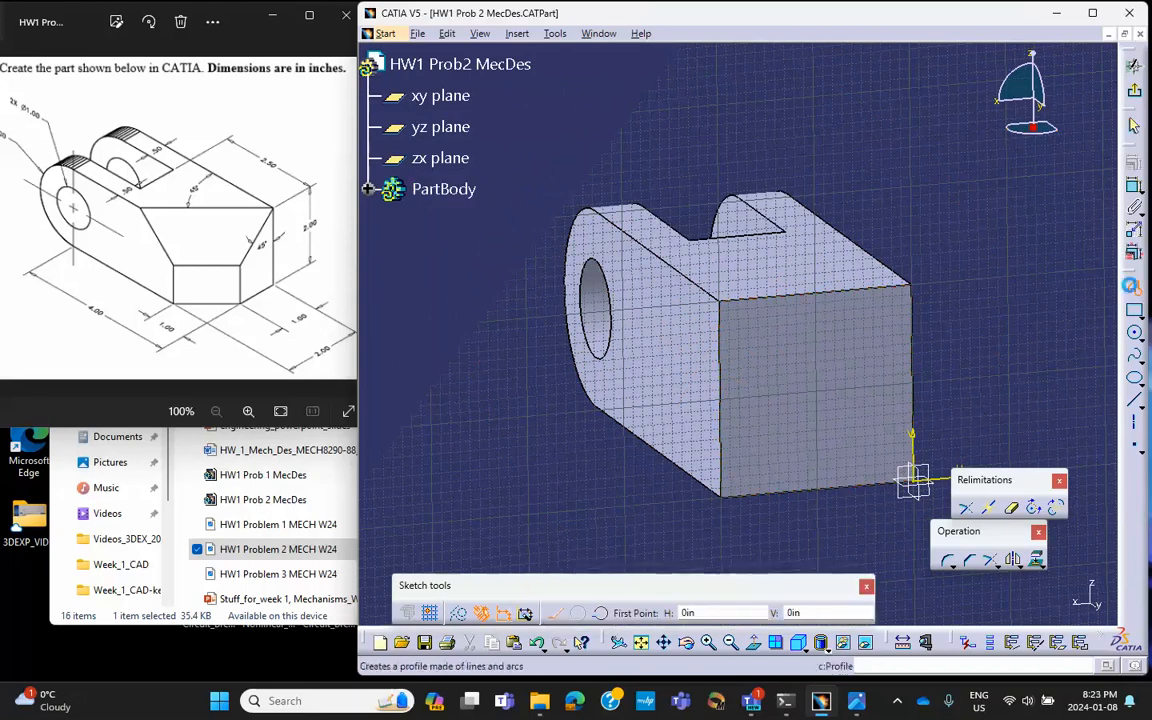
{"action": "left_click", "coordinate": [898, 298]}
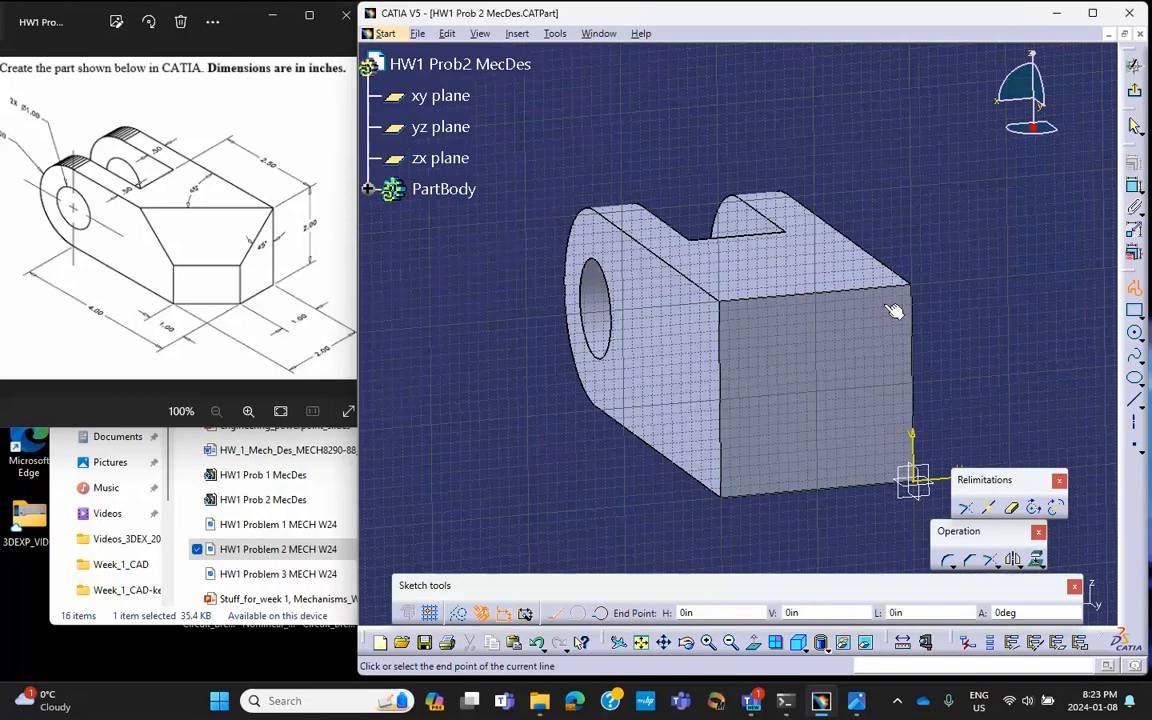
{"action": "left_click", "coordinate": [817, 386]}
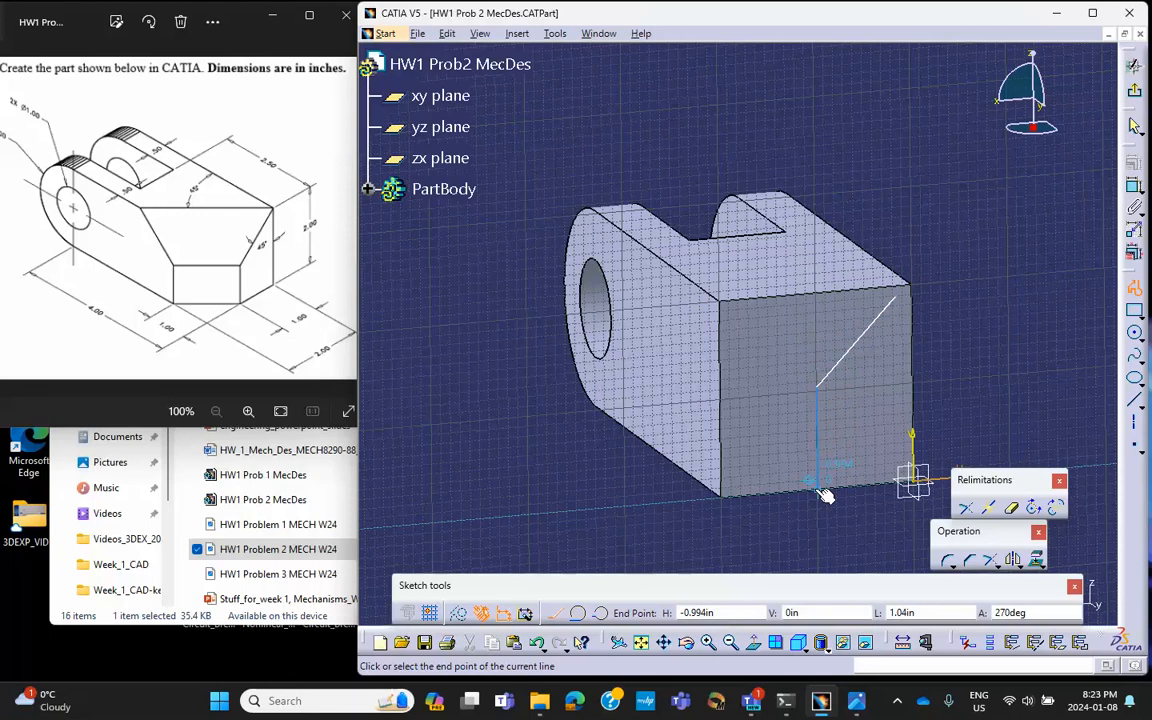
{"action": "key", "text": "Escape"}
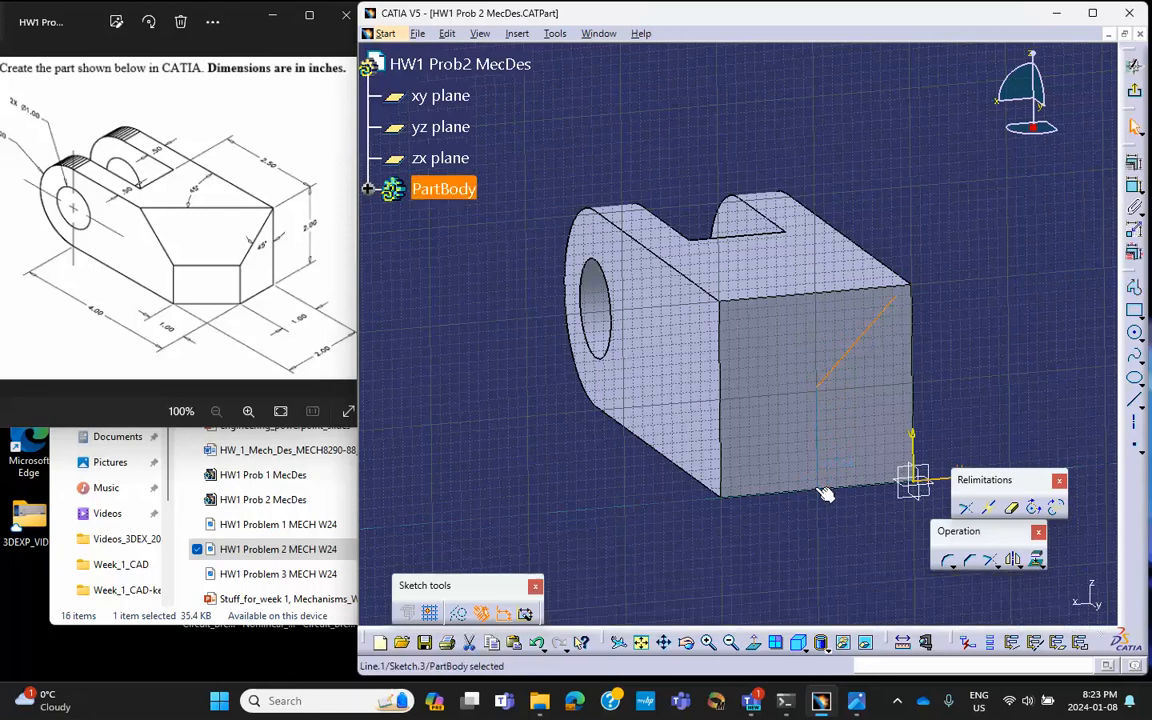
{"action": "left_click", "coordinate": [859, 337]}
{"action": "key", "text": "Delete"}
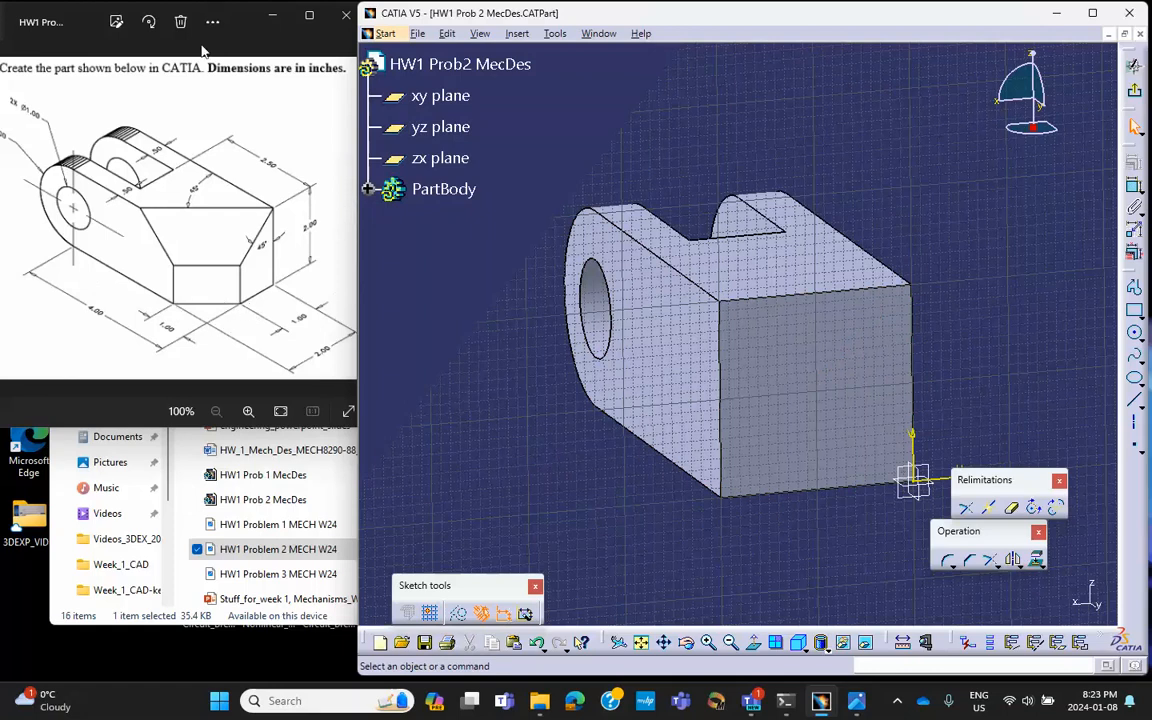
{"action": "middle_click_drag", "start_coordinate": [689, 401], "coordinate": [823, 401]}
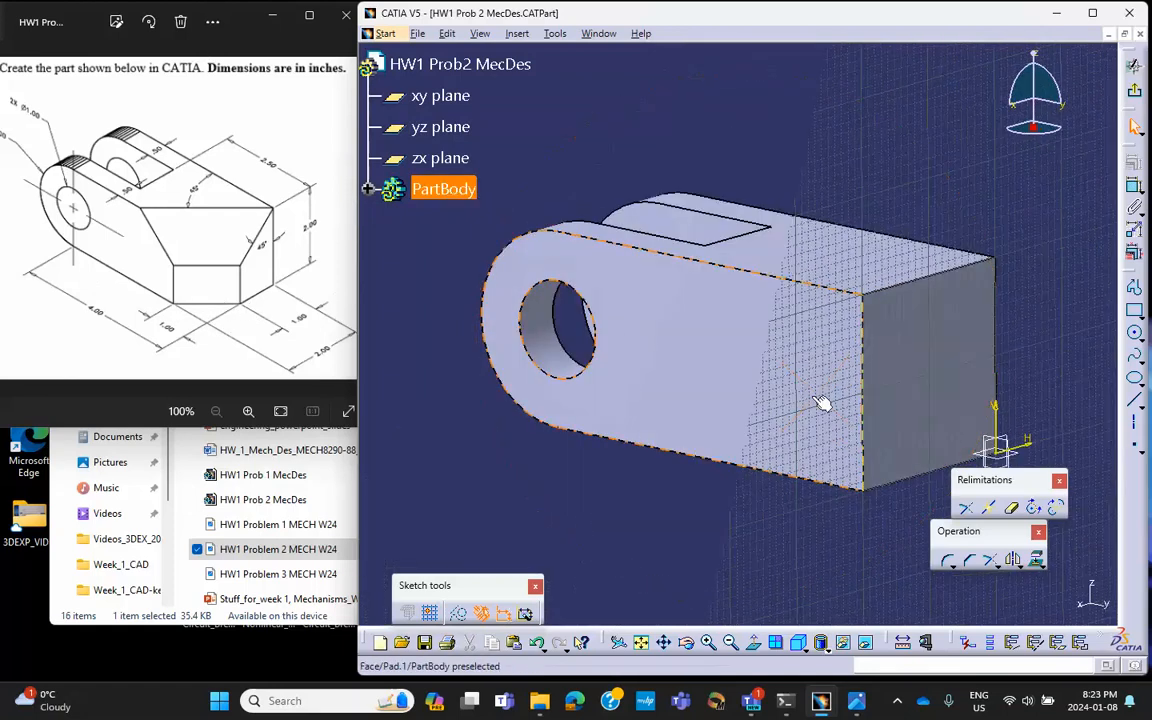
{"action": "left_click", "coordinate": [1136, 89]}
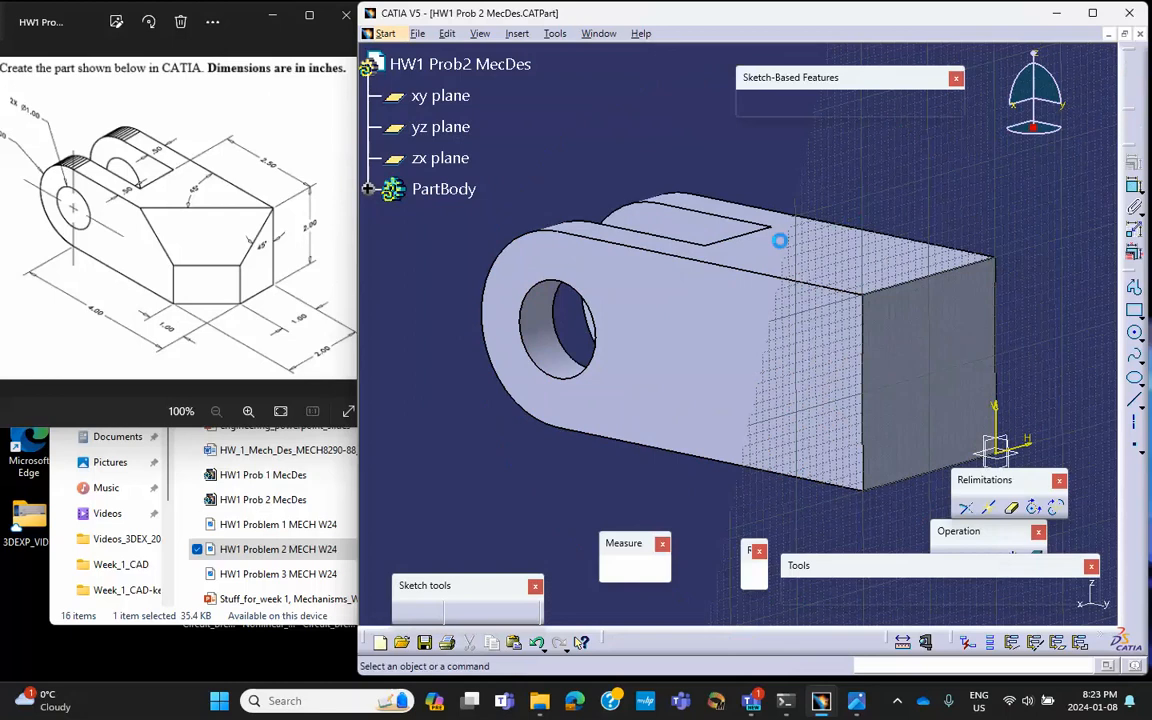
Start a new sketch on the slotted body's underside face
{"action": "middle_click_drag", "start_coordinate": [760, 436], "coordinate": [900, 360]}
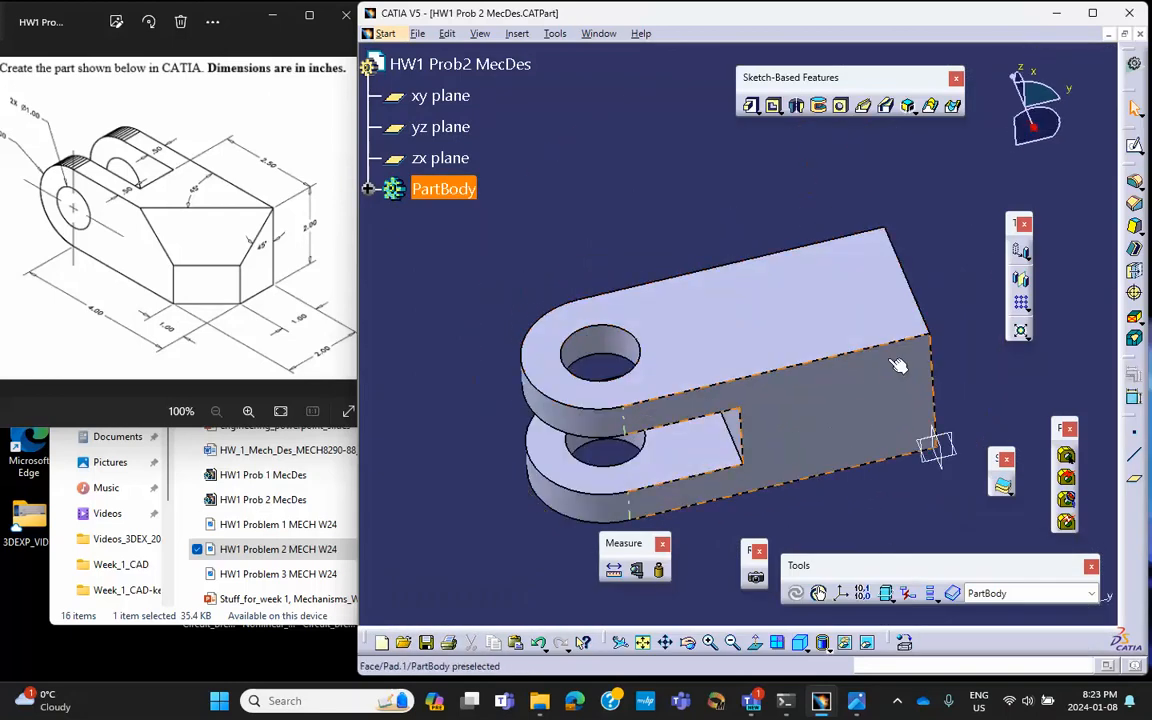
{"action": "left_click", "coordinate": [874, 391]}
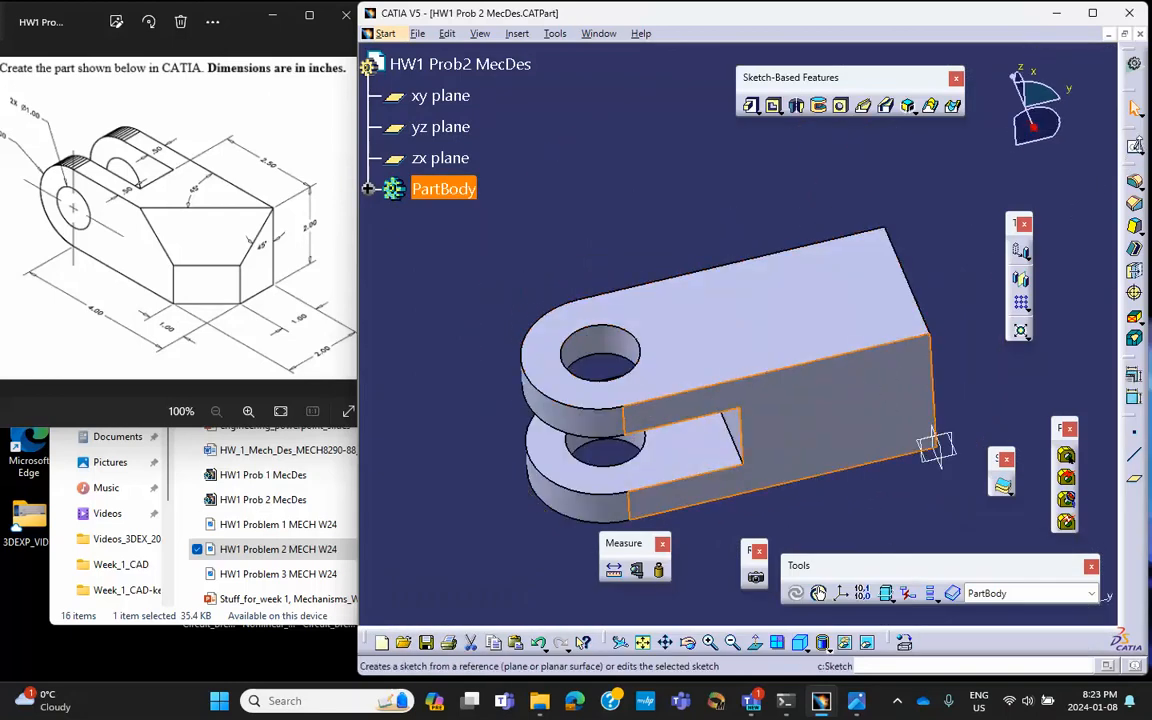
{"action": "left_click", "coordinate": [1136, 147]}
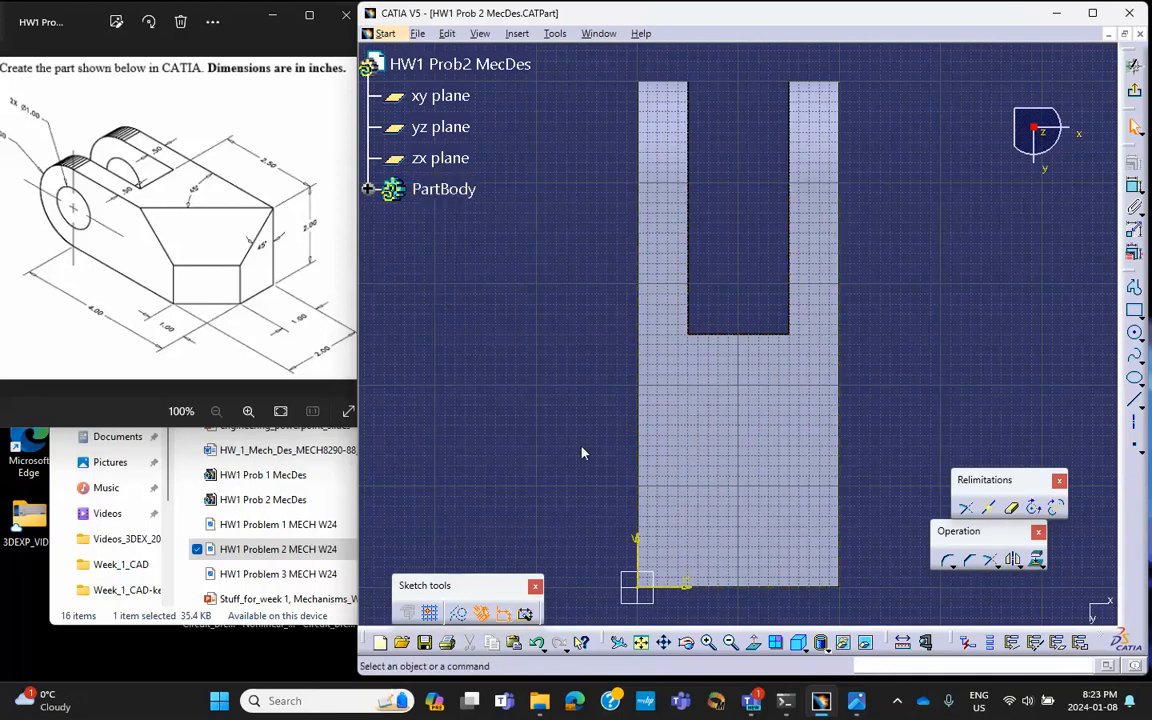
{"action": "middle_click_drag", "start_coordinate": [545, 442], "coordinate": [604, 311]}
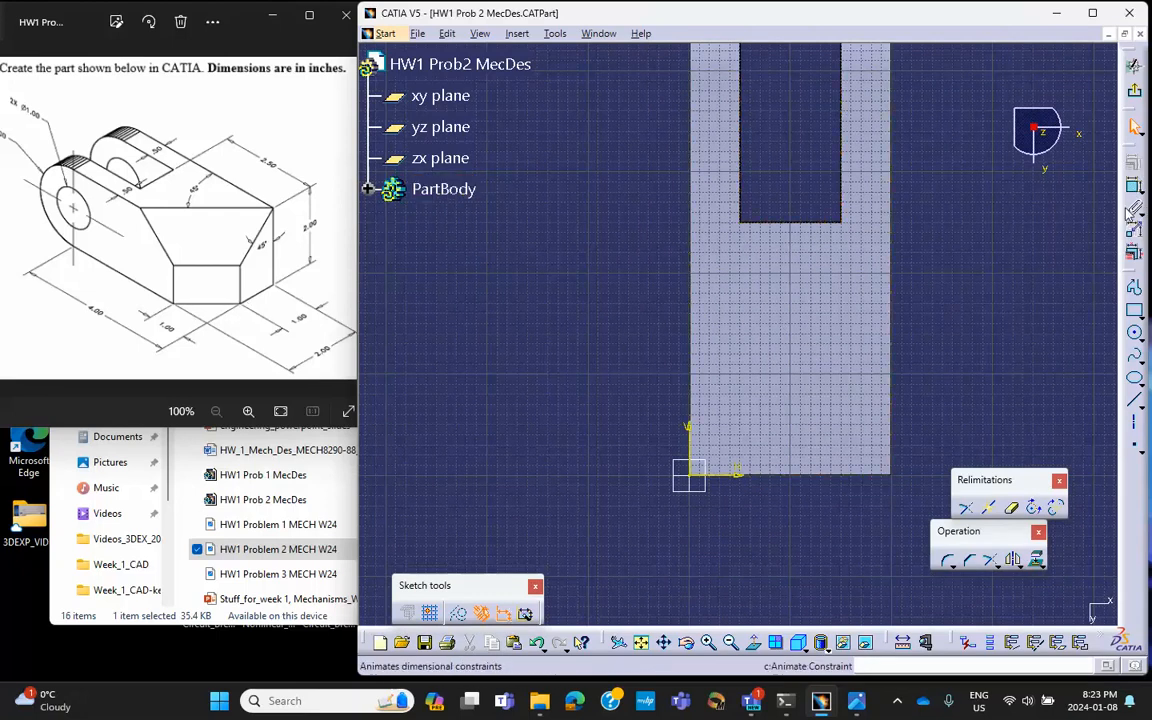
Draw a closed right triangle at the face's origin corner, about 1.06 in along the end edge and 1.14 in along the side edge
{"action": "left_click", "coordinate": [1134, 288]}
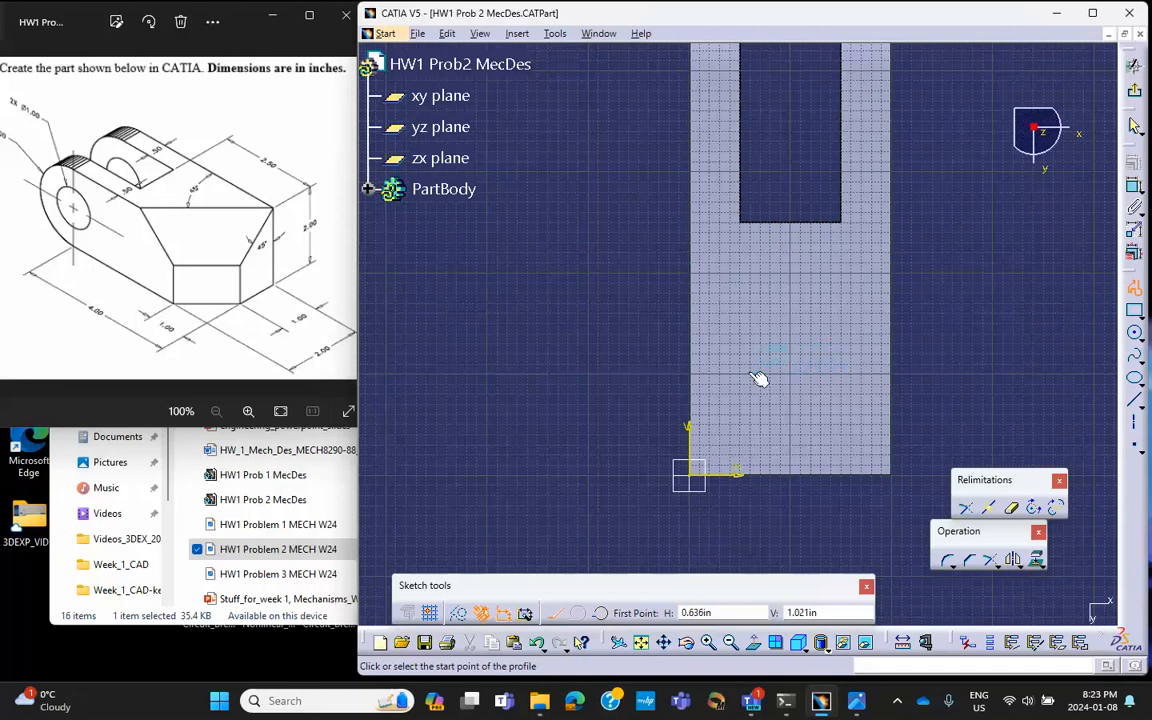
{"action": "left_click", "coordinate": [695, 354]}
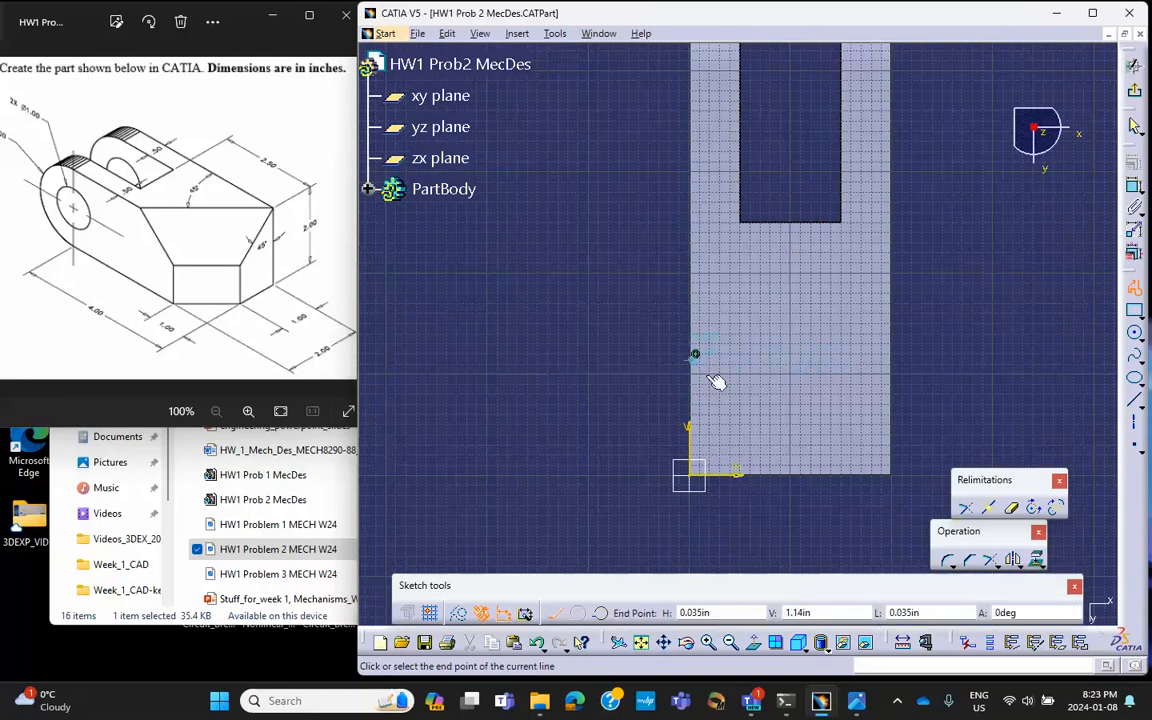
{"action": "left_click", "coordinate": [801, 469]}
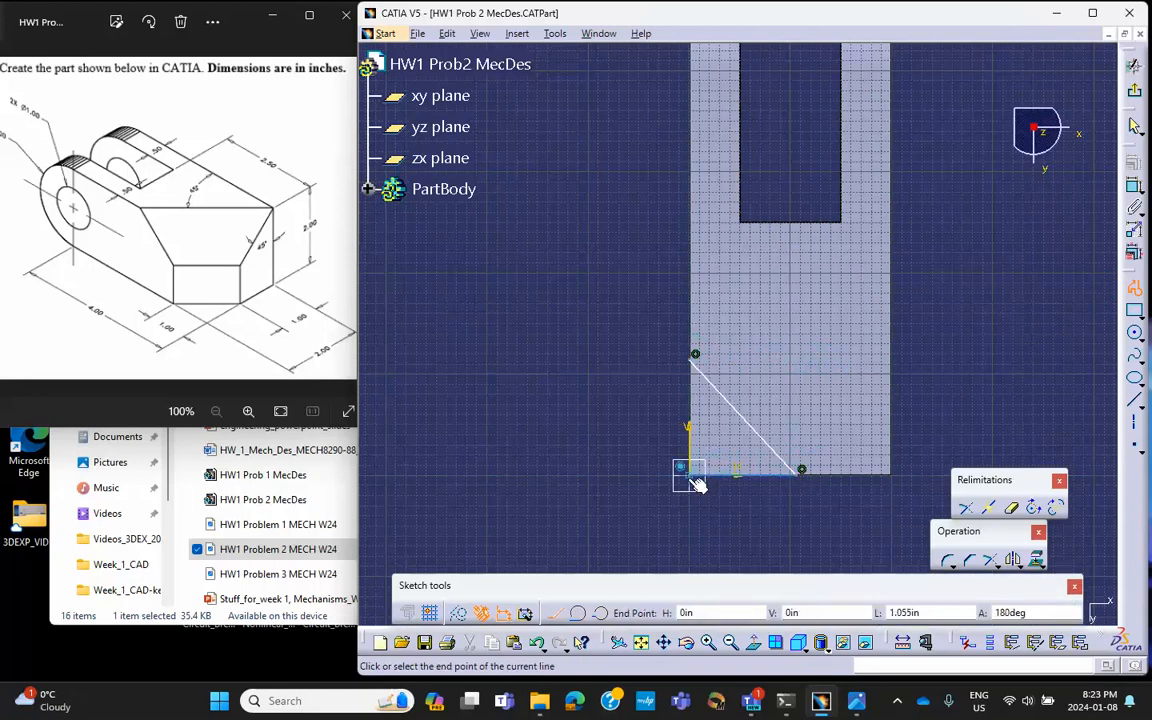
{"action": "left_click", "coordinate": [692, 471]}
{"action": "left_click", "coordinate": [696, 356]}
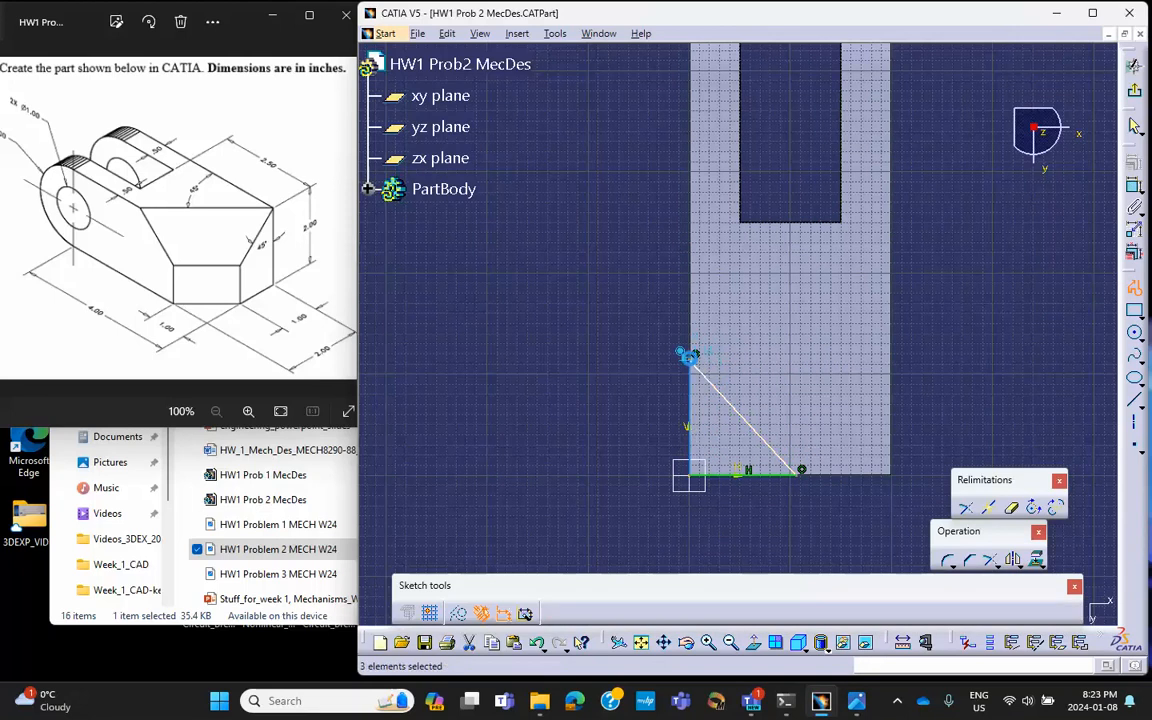
{"action": "left_click", "coordinate": [975, 300]}
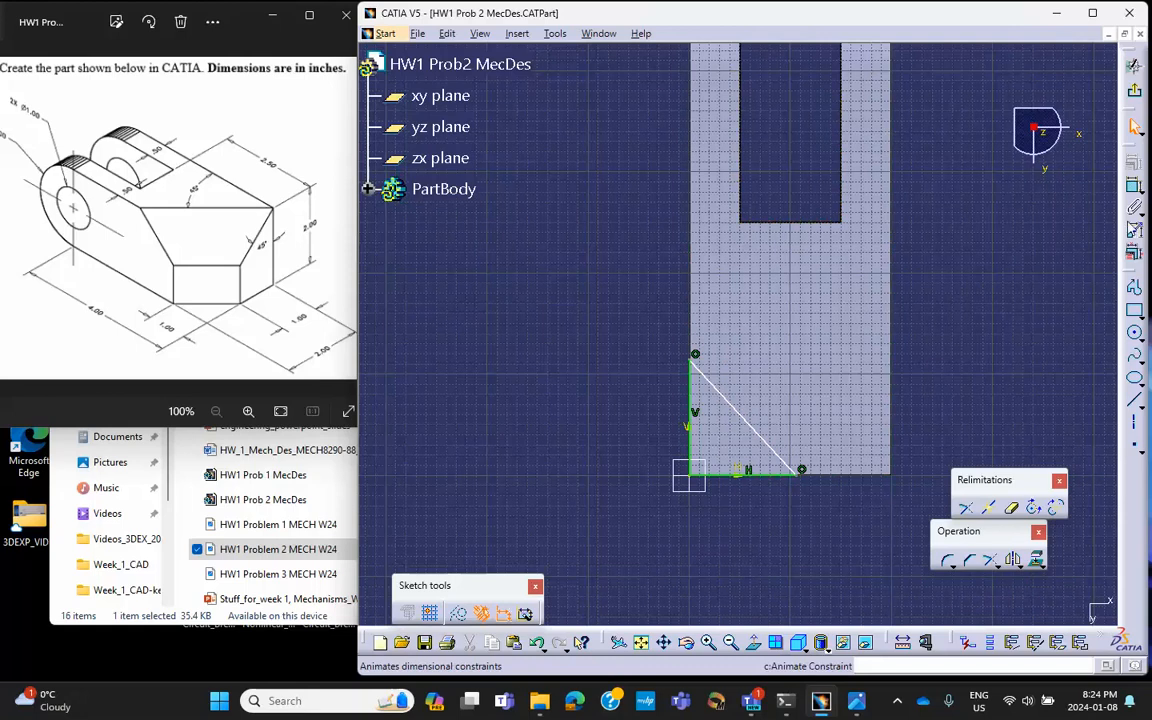
Dimension the angle between the triangle's sloped side and its horizontal leg and set it to 45 degrees
{"action": "left_click", "coordinate": [1135, 187]}
{"action": "left_click", "coordinate": [781, 458]}
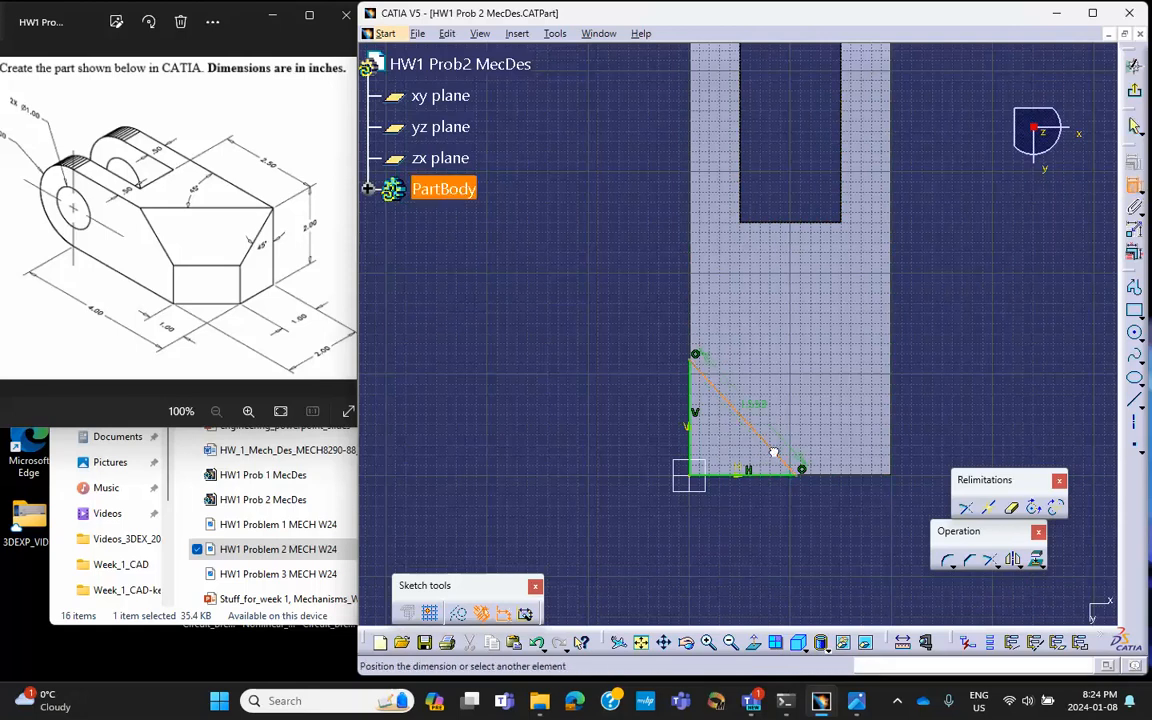
{"action": "left_click", "coordinate": [771, 473]}
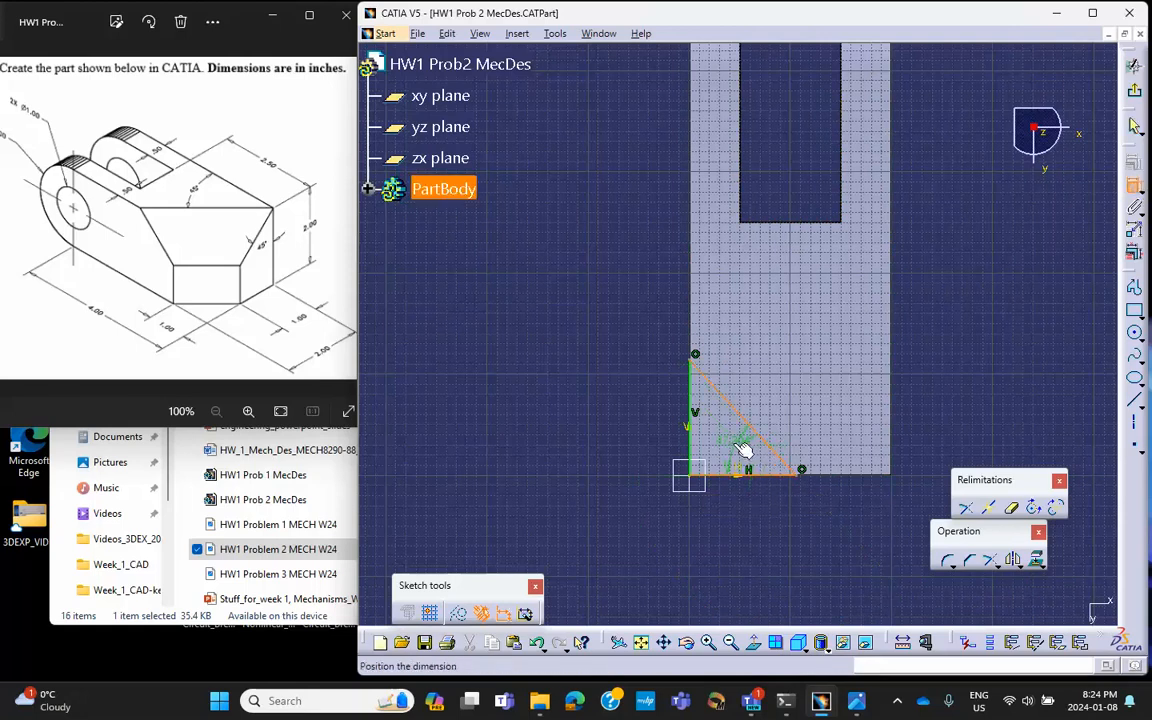
{"action": "left_click", "coordinate": [738, 458]}
{"action": "double_click", "coordinate": [755, 453]}
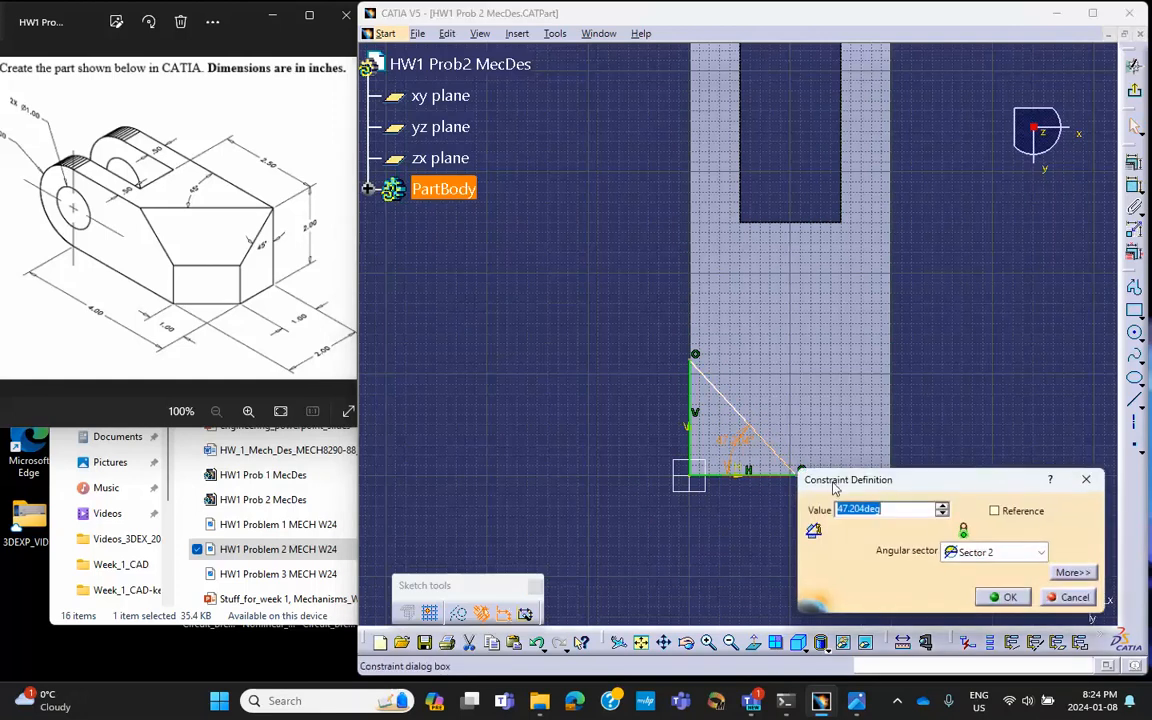
{"action": "type", "text": "45"}
{"action": "key", "text": "Return"}
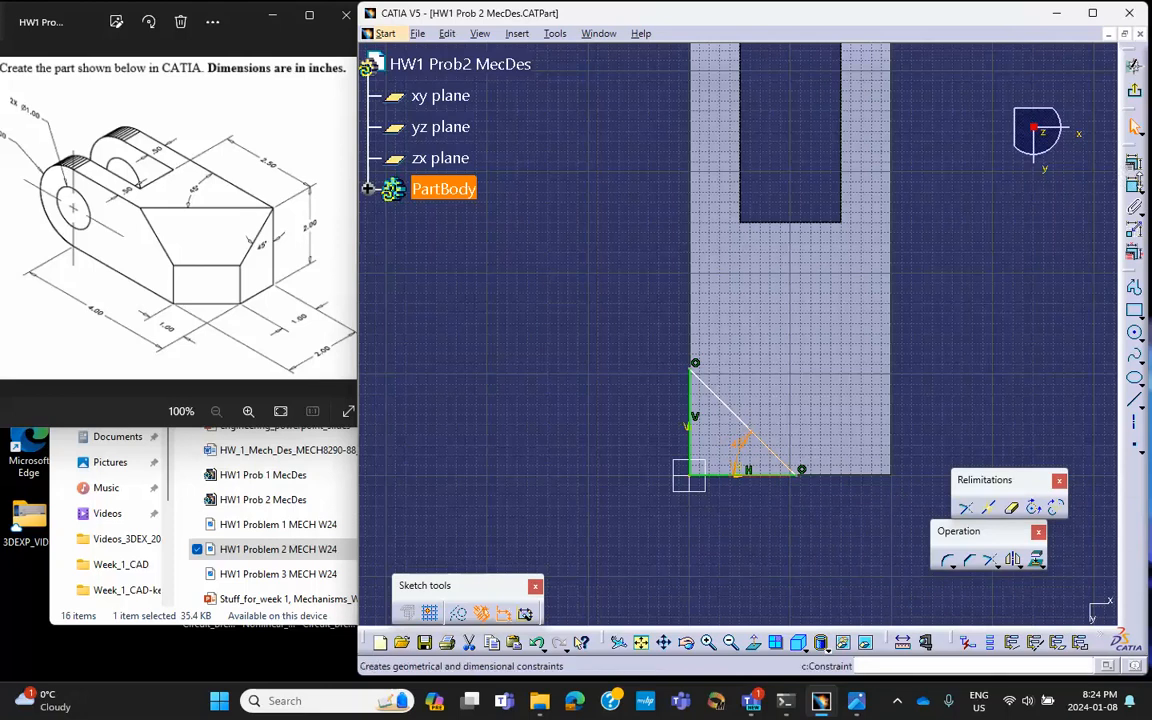
{"action": "left_click", "coordinate": [1134, 184]}
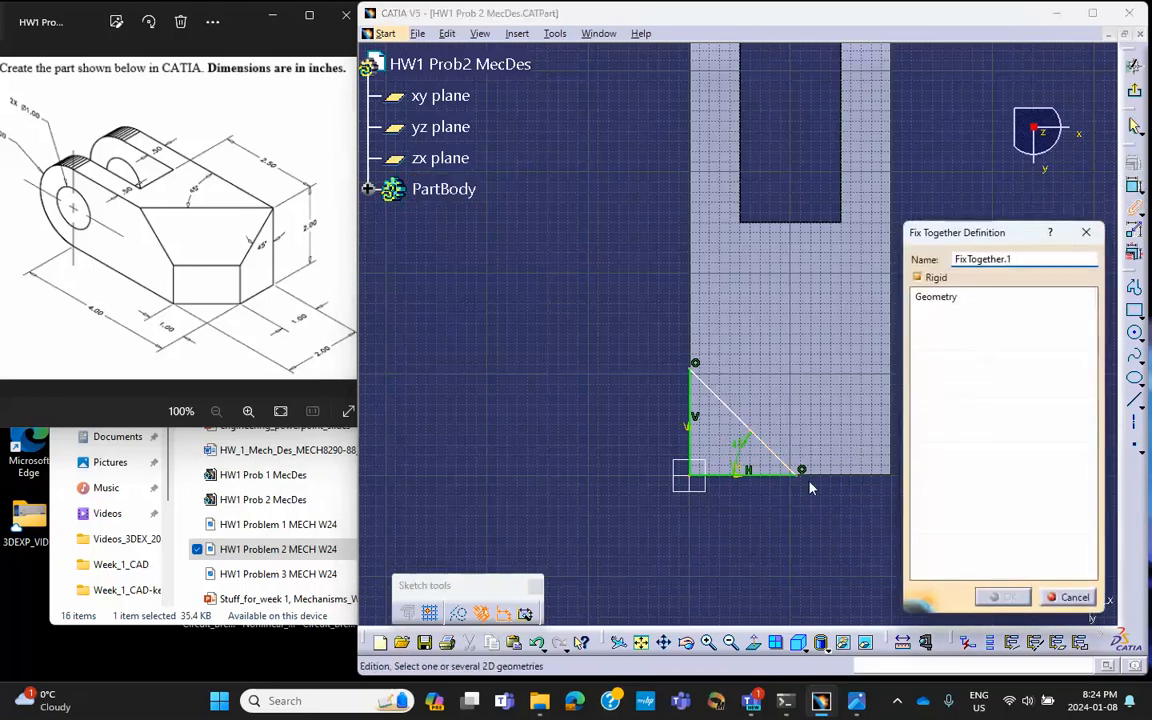
{"action": "left_click", "coordinate": [781, 472]}
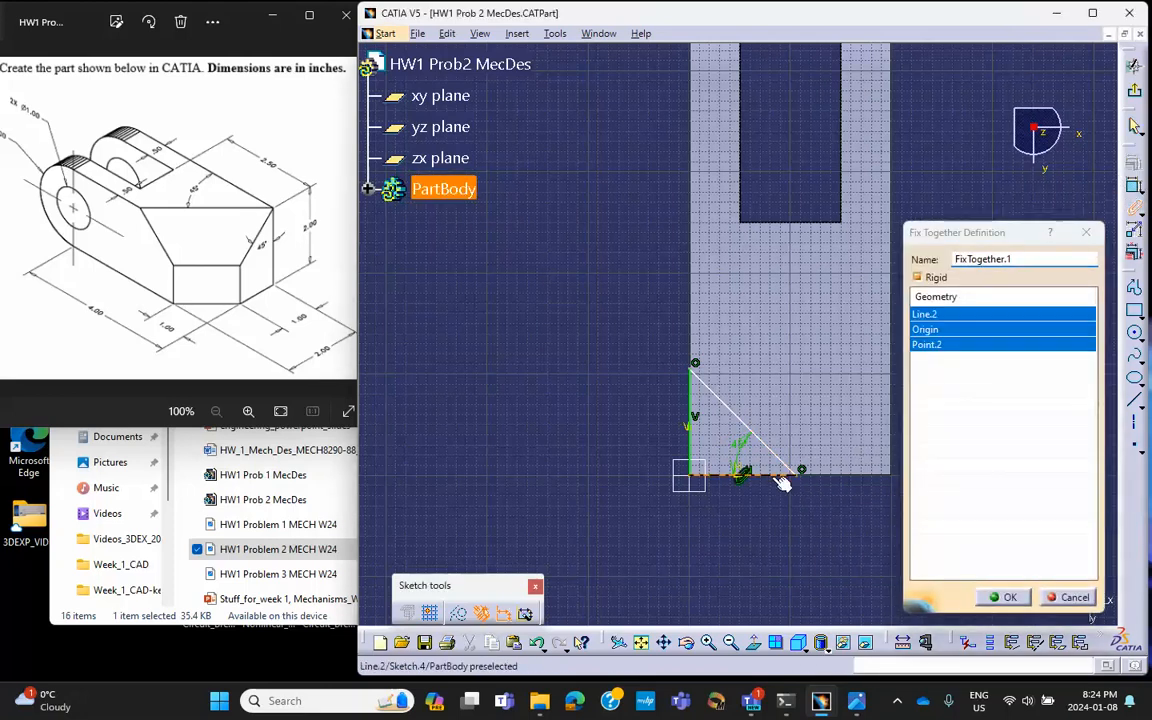
{"action": "left_click", "coordinate": [1004, 597]}
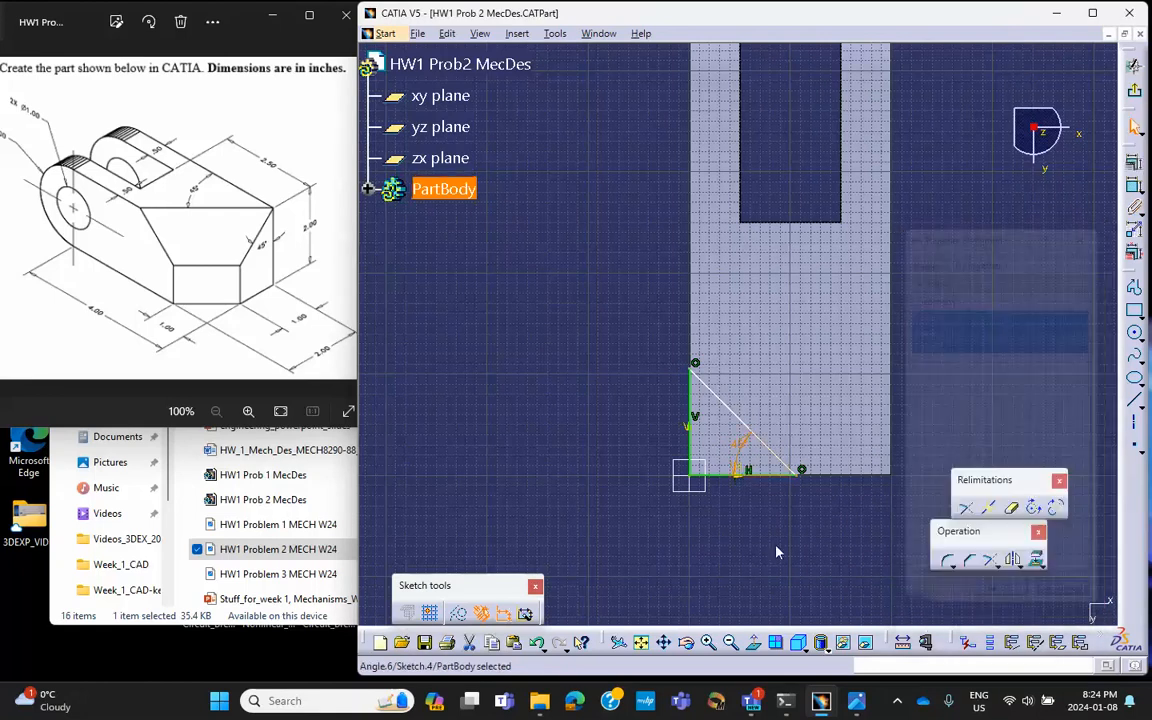
Dimension the length of the triangle's horizontal leg and set it to 1 in
{"action": "left_click", "coordinate": [1134, 187]}
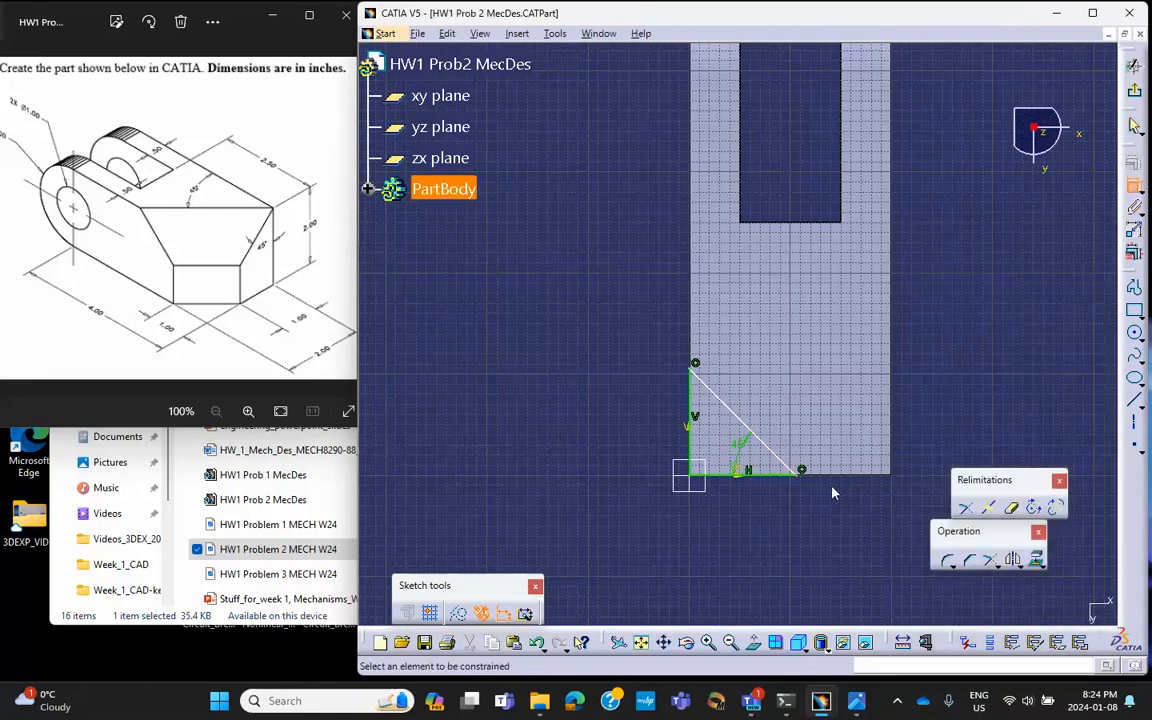
{"action": "left_click", "coordinate": [766, 471]}
{"action": "left_click", "coordinate": [758, 503]}
{"action": "double_click", "coordinate": [762, 498]}
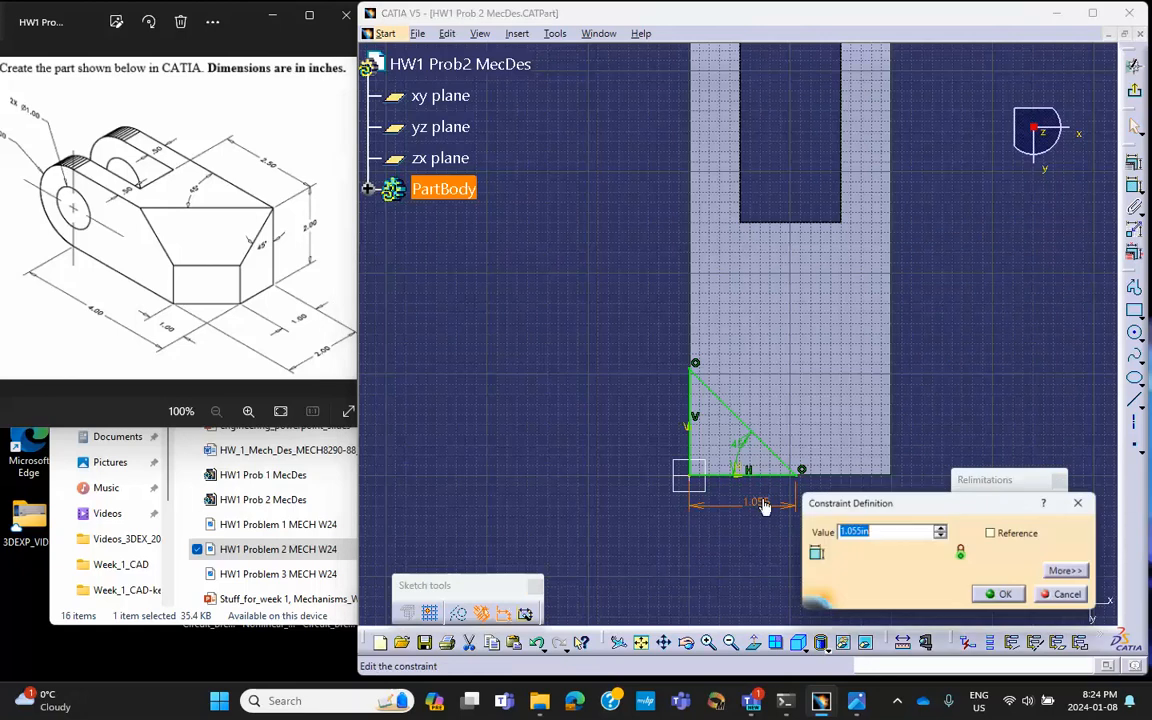
{"action": "type", "text": "1"}
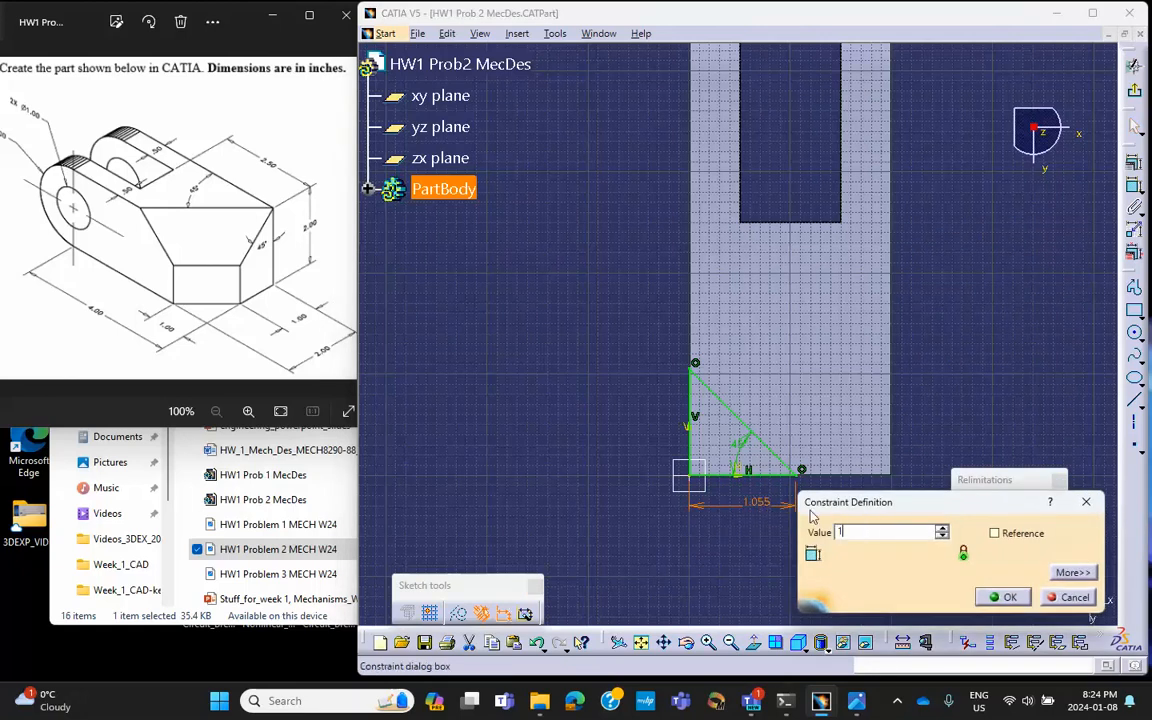
{"action": "left_click", "coordinate": [1004, 598]}
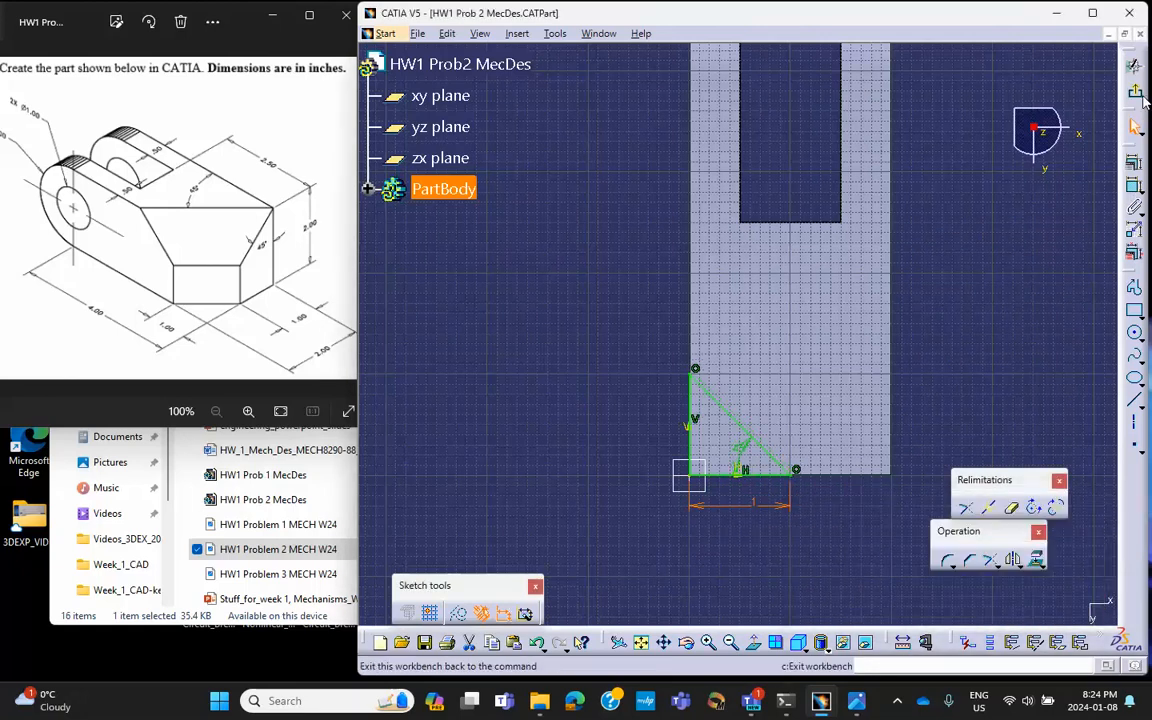
Exit the triangle sketch and cut the vertical corner off the square end as a Pocket with a depth of 3 in
{"action": "left_click", "coordinate": [1136, 92]}
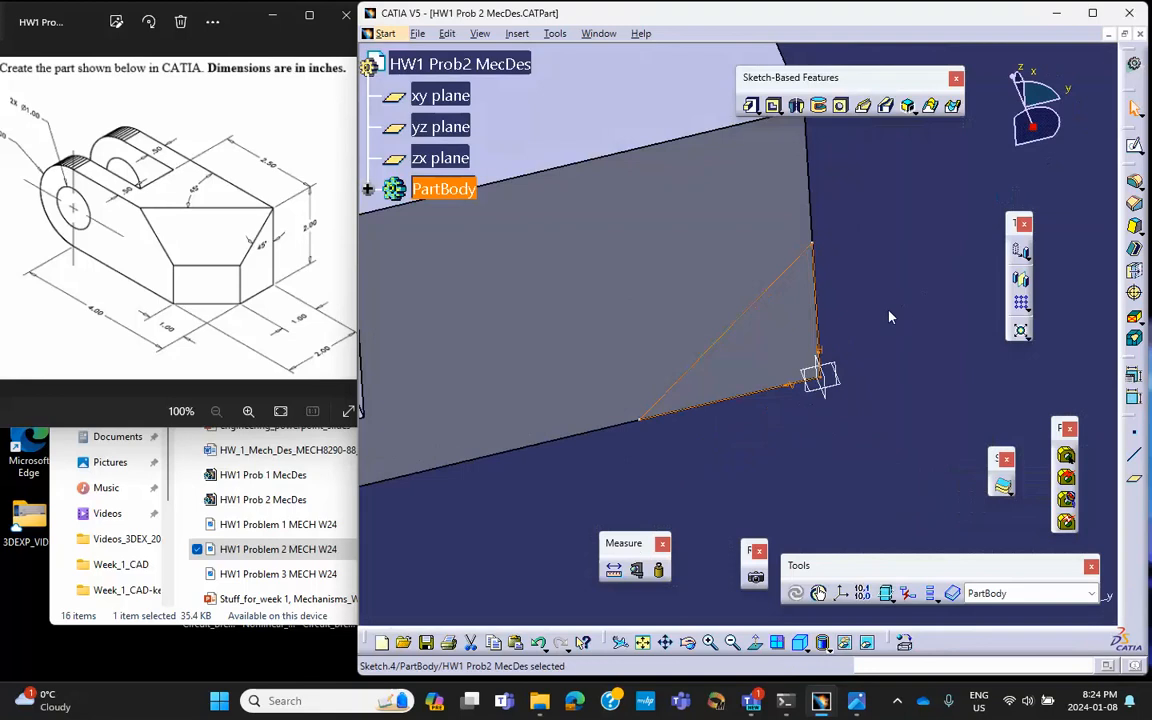
{"action": "mouse_move", "coordinate": [726, 323]}
{"action": "middle_mouse_down"}
{"action": "mouse_move", "coordinate": [859, 364]}
{"action": "mouse_move", "coordinate": [921, 340]}
{"action": "mouse_move", "coordinate": [921, 366]}
{"action": "middle_mouse_up"}
{"action": "middle_click_drag", "start_coordinate": [882, 442], "coordinate": [947, 504]}
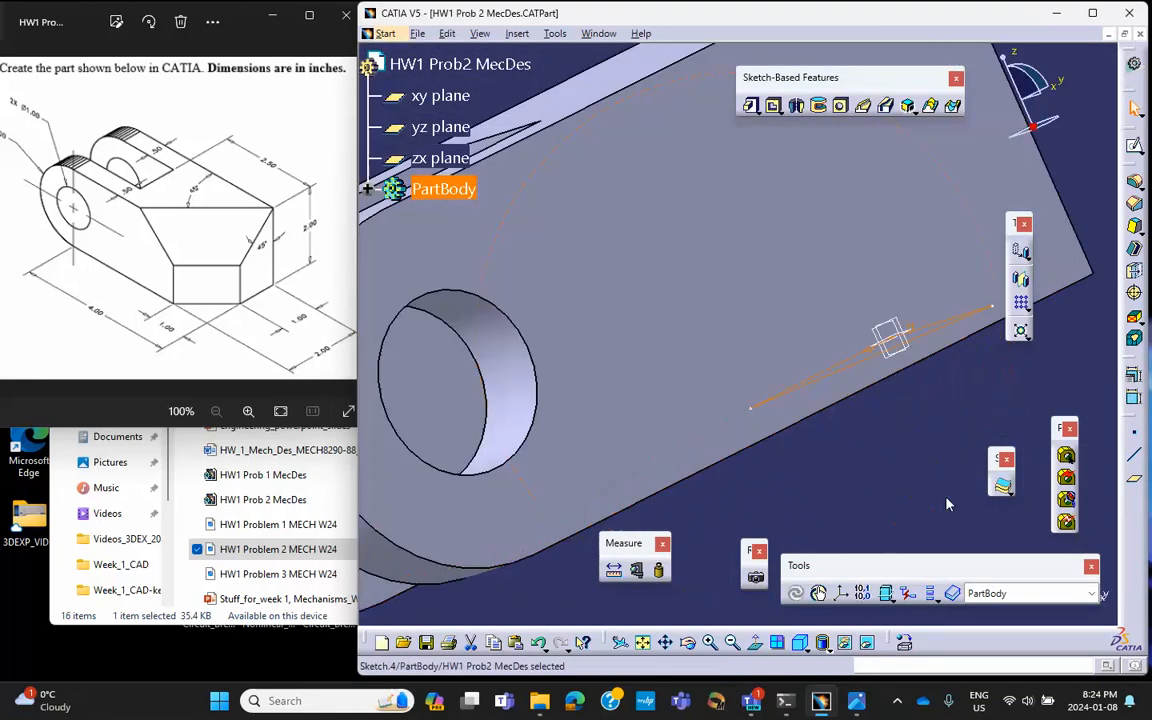
{"action": "mouse_move", "coordinate": [942, 292]}
{"action": "middle_mouse_down"}
{"action": "mouse_move", "coordinate": [1070, 362]}
{"action": "mouse_move", "coordinate": [920, 366]}
{"action": "mouse_move", "coordinate": [835, 305]}
{"action": "middle_mouse_up"}
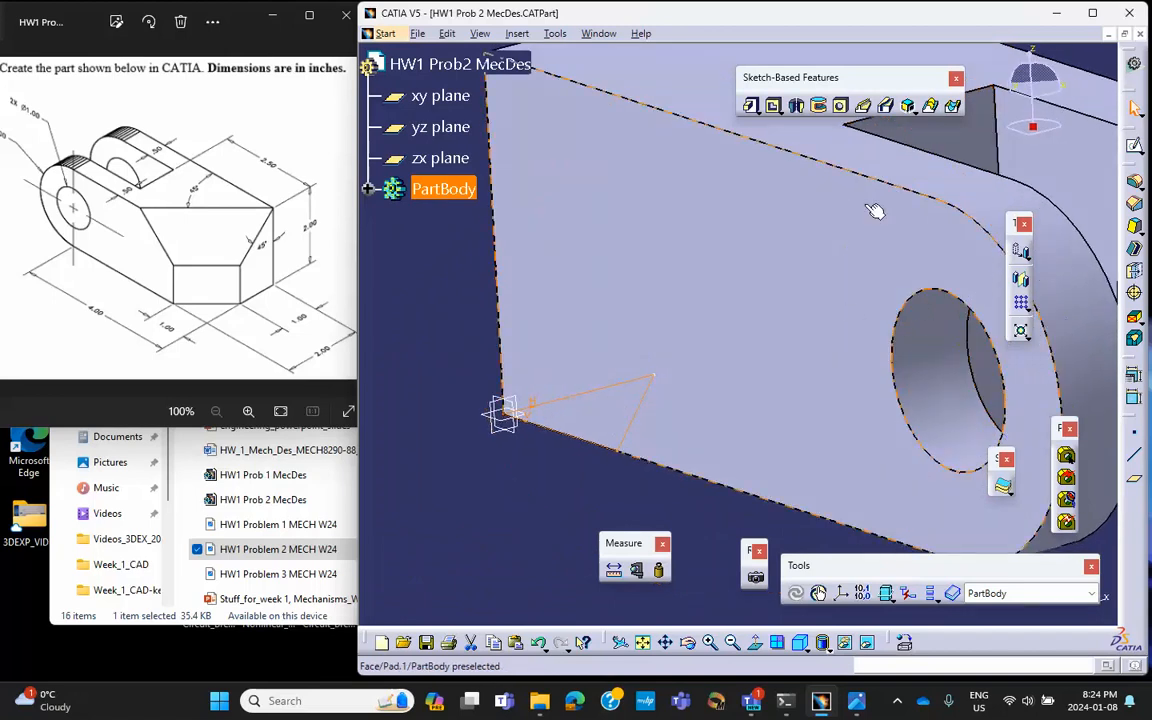
{"action": "left_click", "coordinate": [773, 107]}
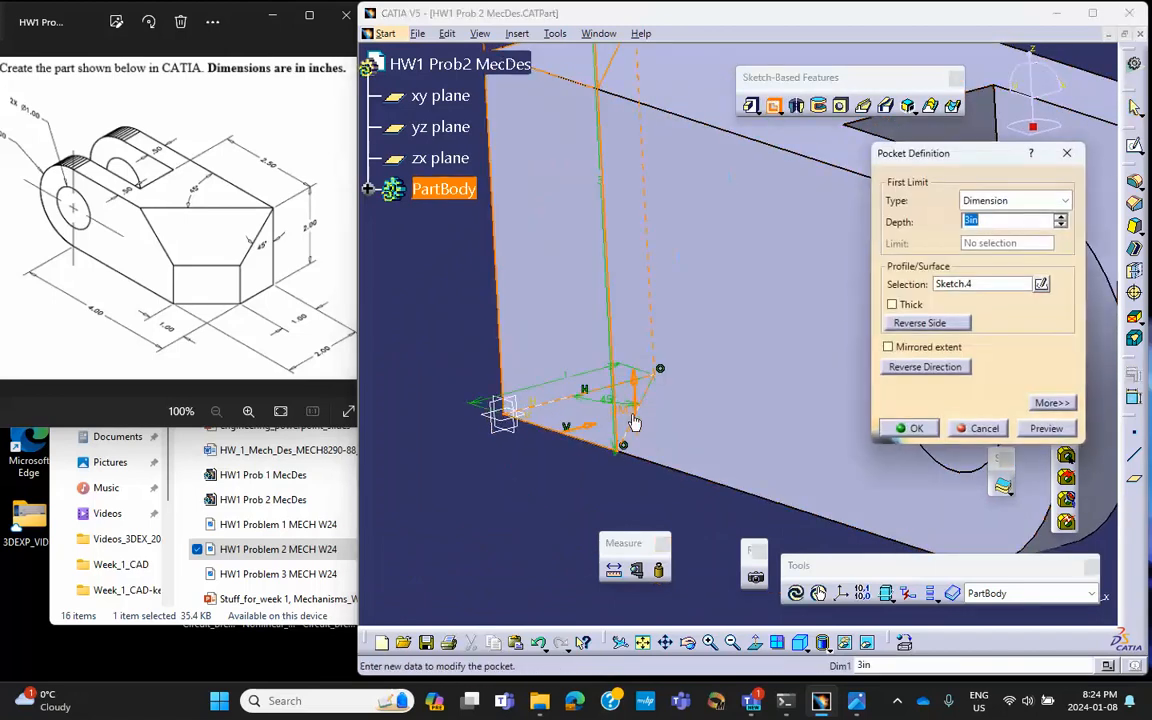
{"action": "left_click", "coordinate": [912, 428]}
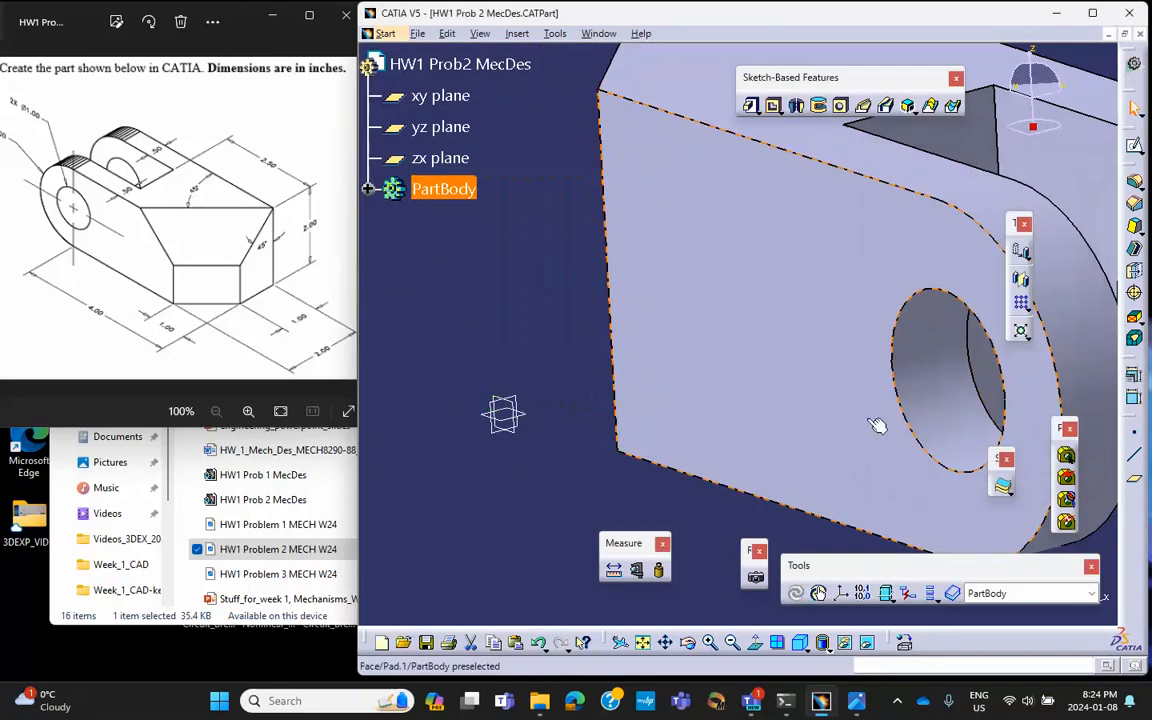
Sketch a diagonal line about 2.4 in long on the slotted top face, from just beyond the end edge's uncut corner into the face
{"action": "middle_click_drag", "start_coordinate": [882, 424], "coordinate": [1108, 380]}
{"action": "middle_click_drag", "start_coordinate": [609, 296], "coordinate": [771, 190]}
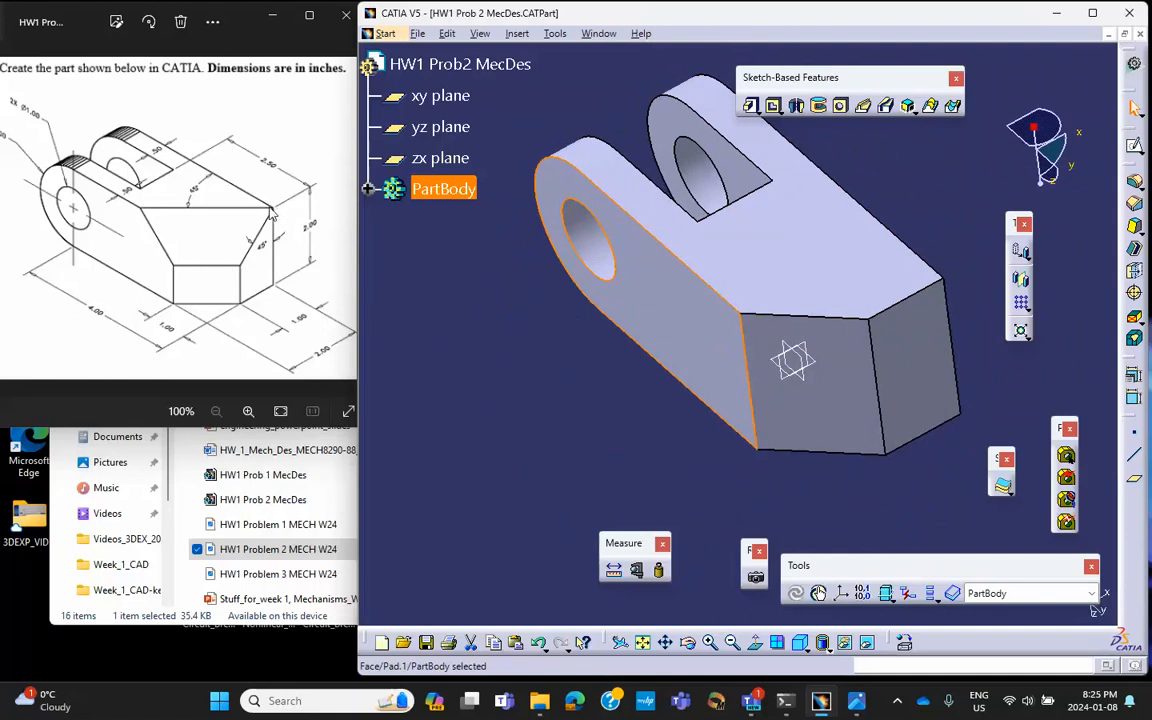
{"action": "left_click", "coordinate": [888, 380]}
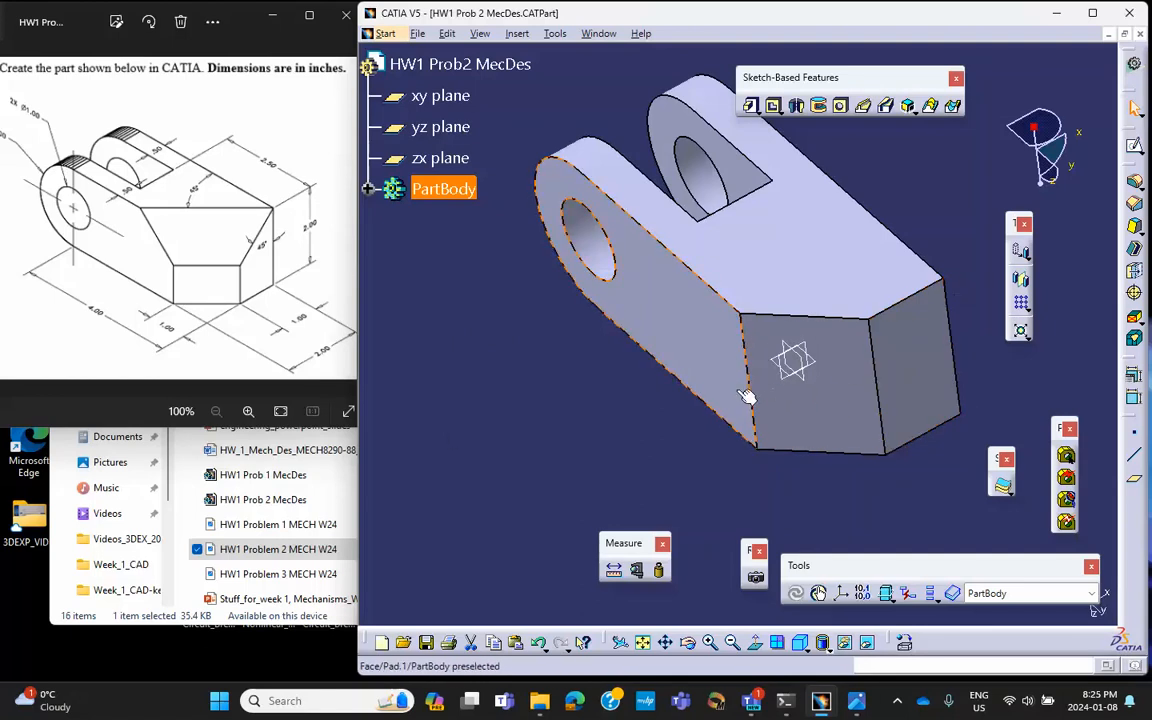
{"action": "left_click", "coordinate": [675, 355]}
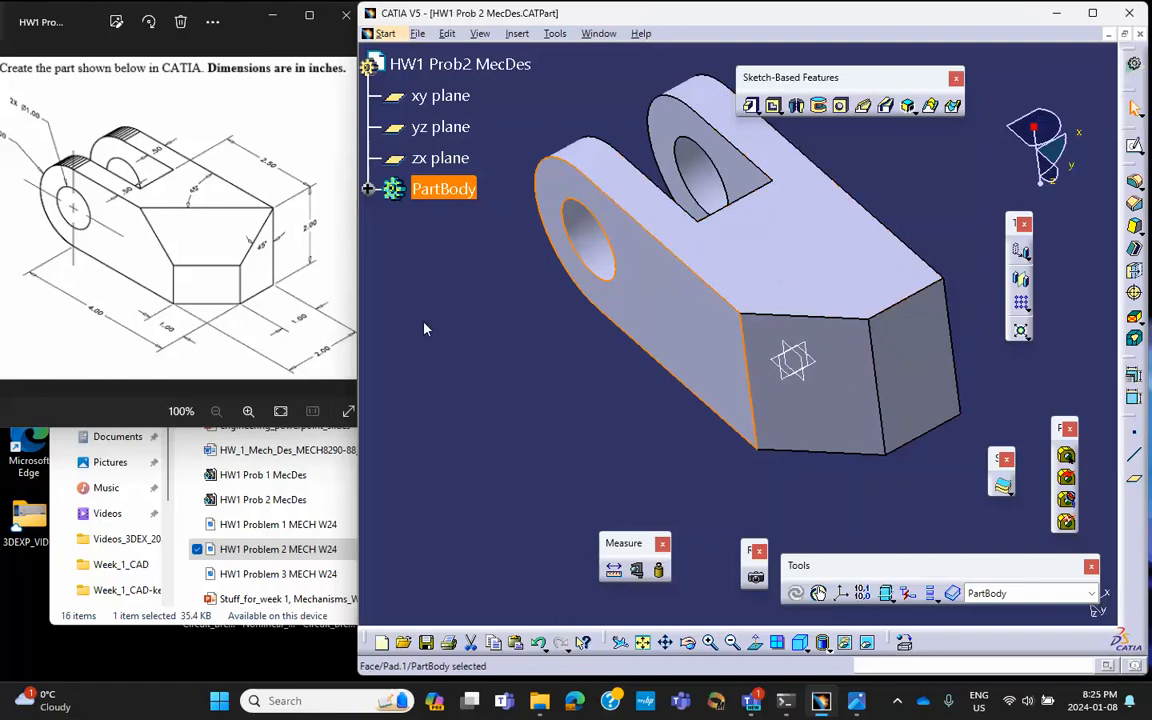
{"action": "middle_click_drag", "start_coordinate": [557, 385], "coordinate": [483, 352]}
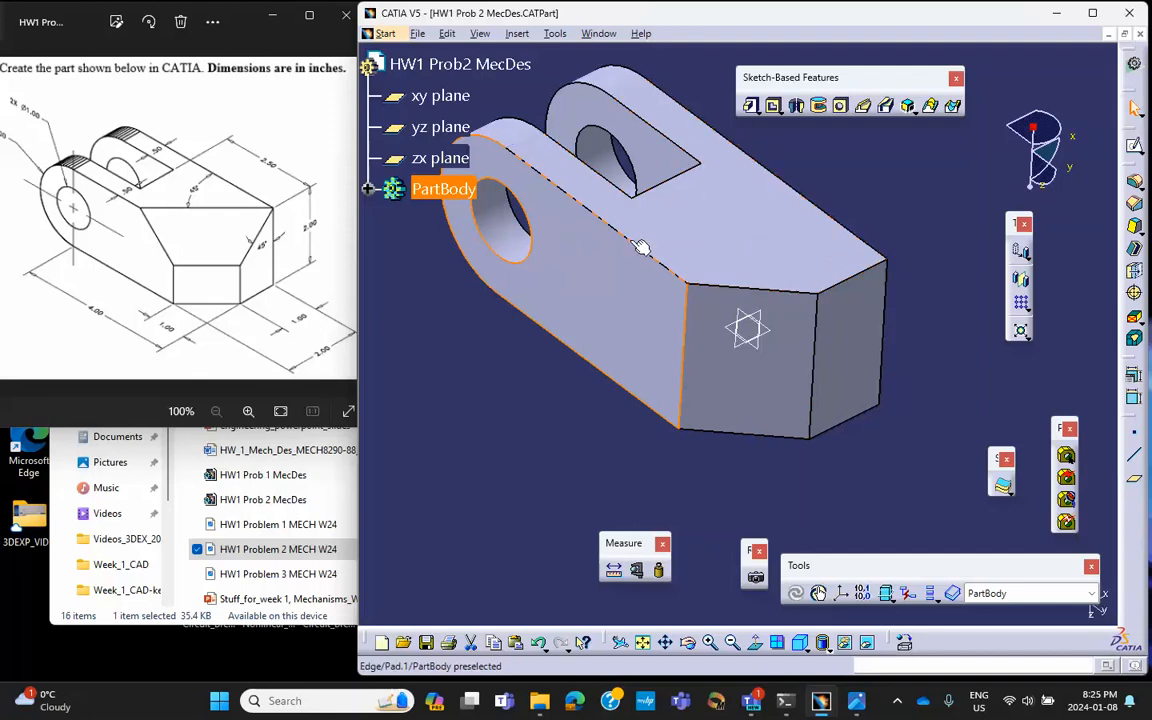
{"action": "left_click", "coordinate": [767, 234]}
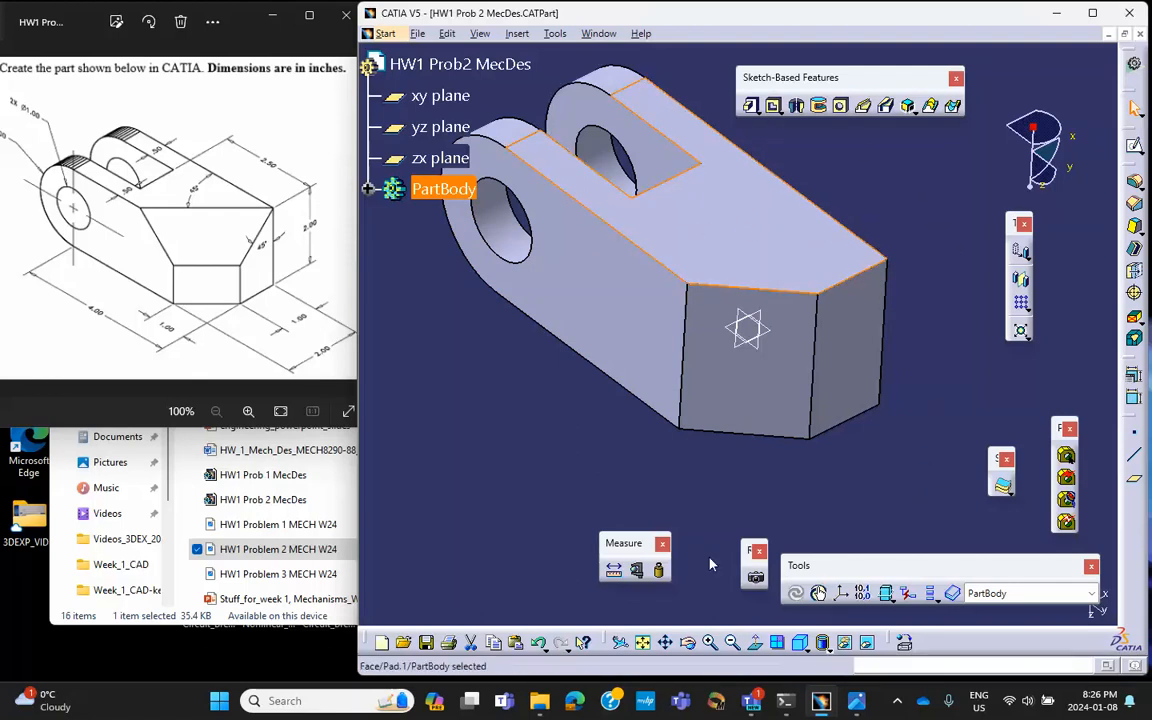
{"action": "left_click", "coordinate": [1134, 145]}
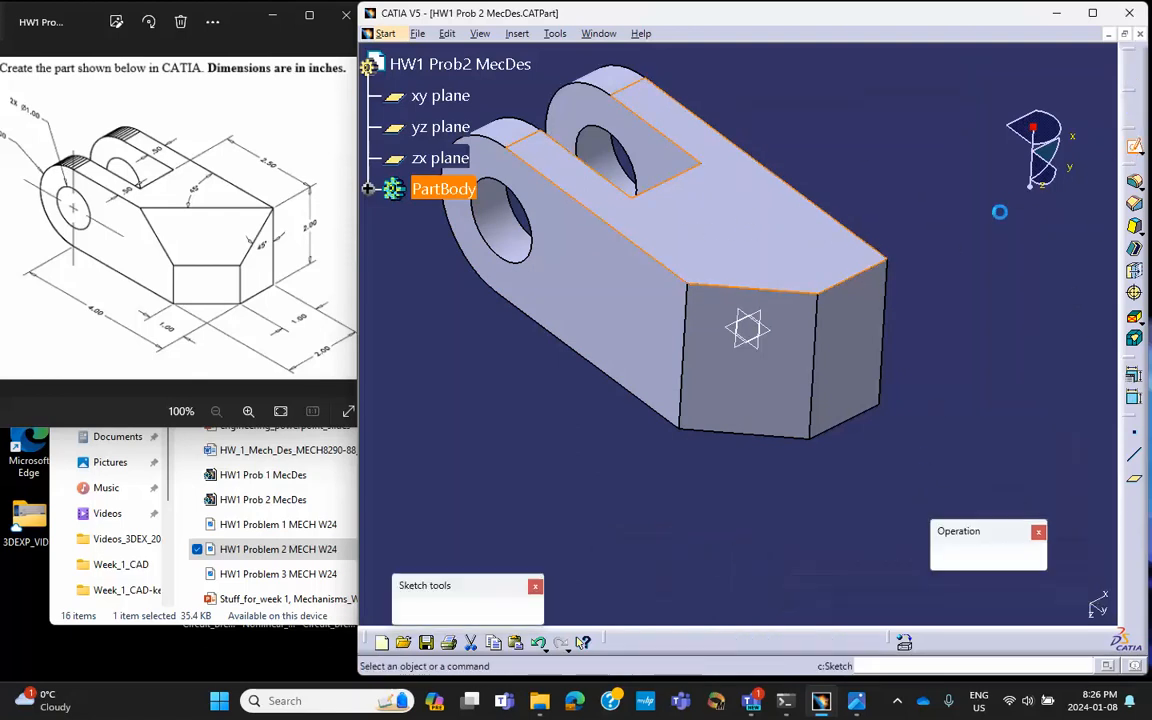
{"action": "middle_click_drag", "start_coordinate": [895, 376], "coordinate": [845, 253]}
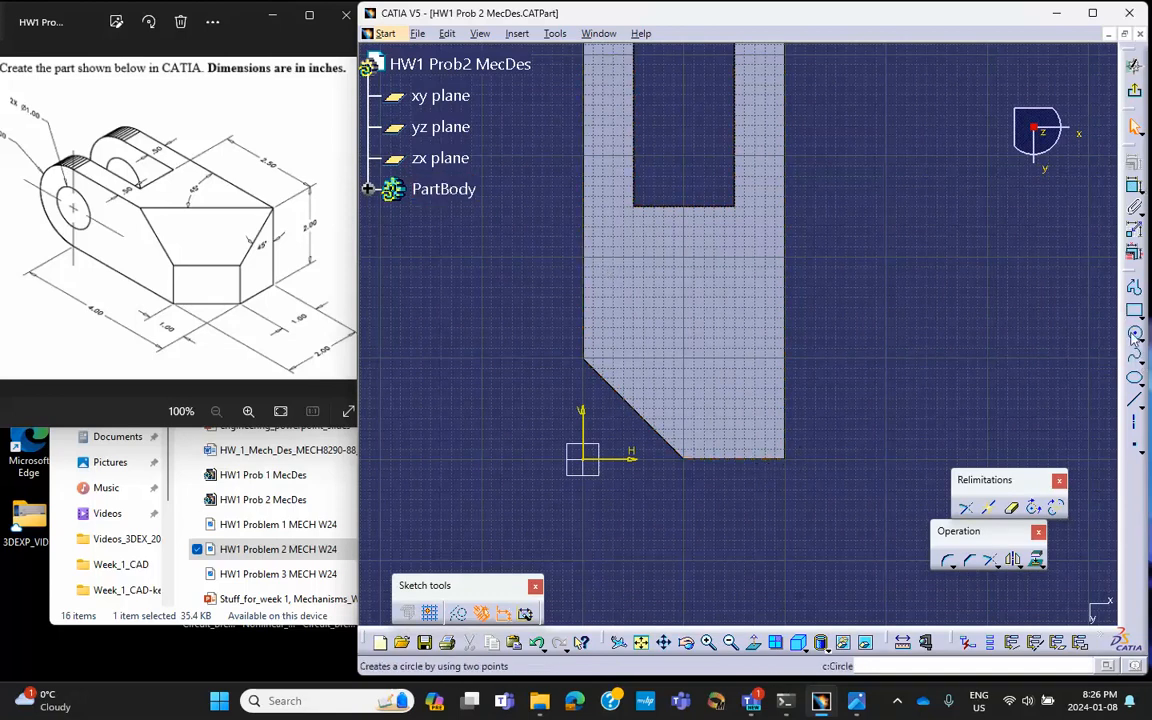
{"action": "left_click", "coordinate": [1132, 424]}
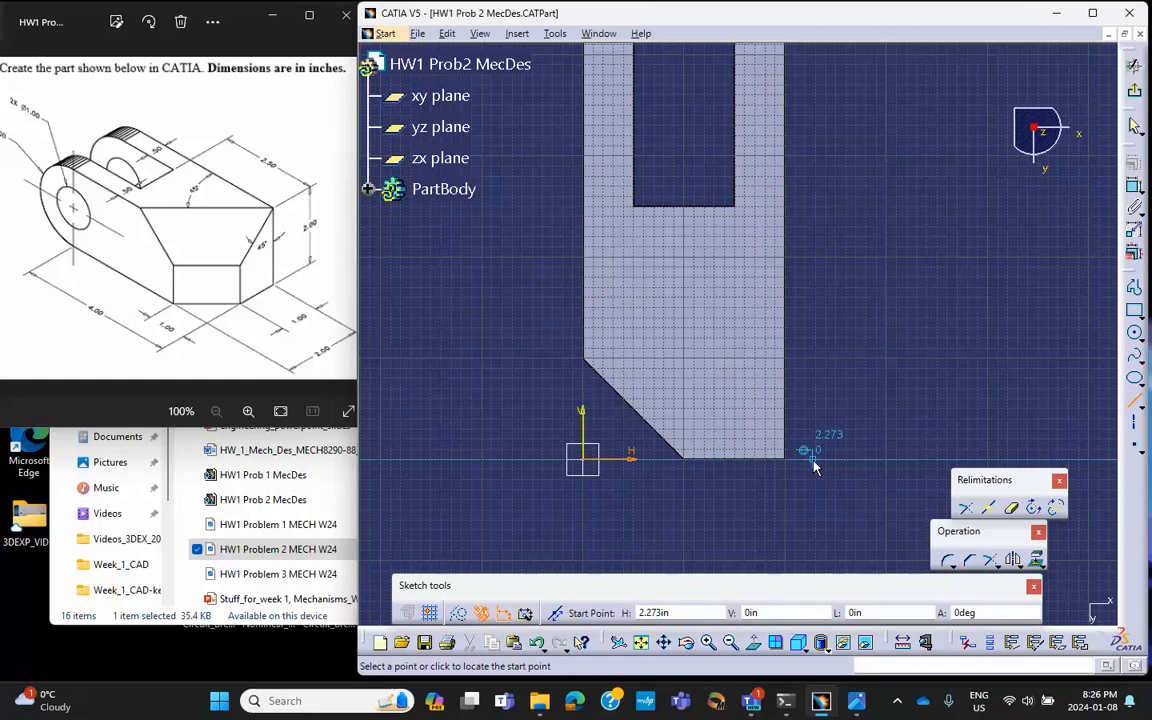
{"action": "left_click", "coordinate": [815, 463]}
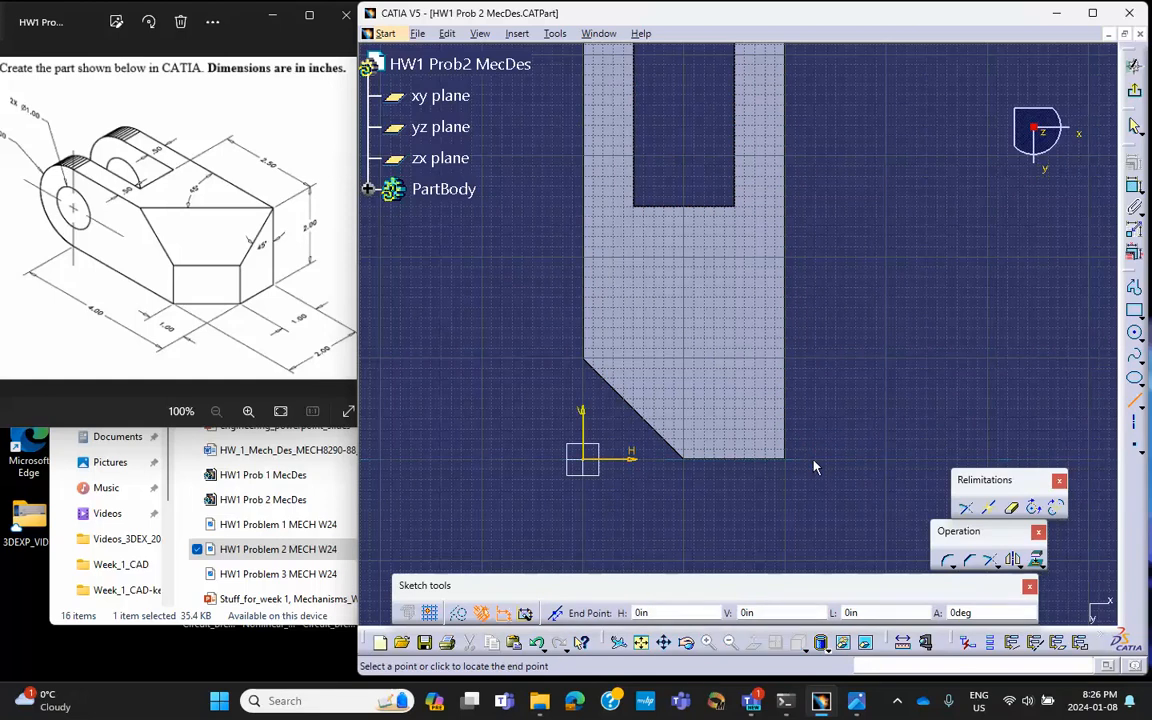
{"action": "left_click", "coordinate": [652, 290]}
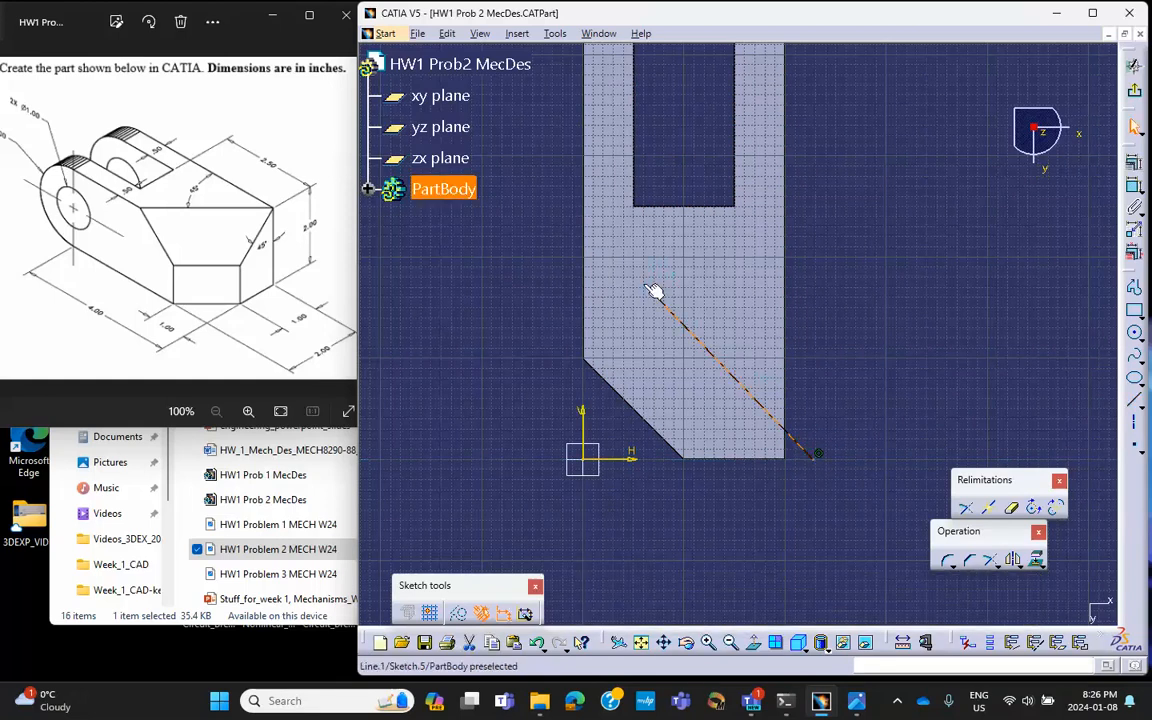
Constrain the diagonal line's lower endpoint coincident with the face's uncut corner at the square end
{"action": "left_click", "coordinate": [818, 459]}
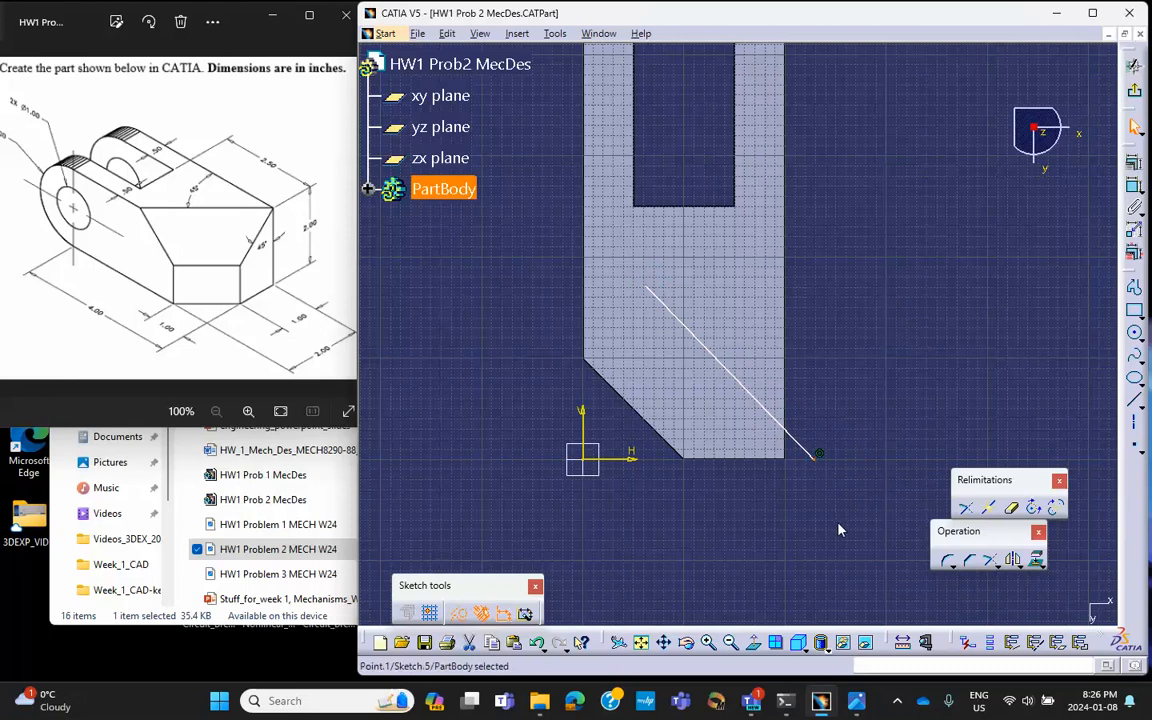
{"action": "left_click", "coordinate": [814, 455], "text": "ctrl"}
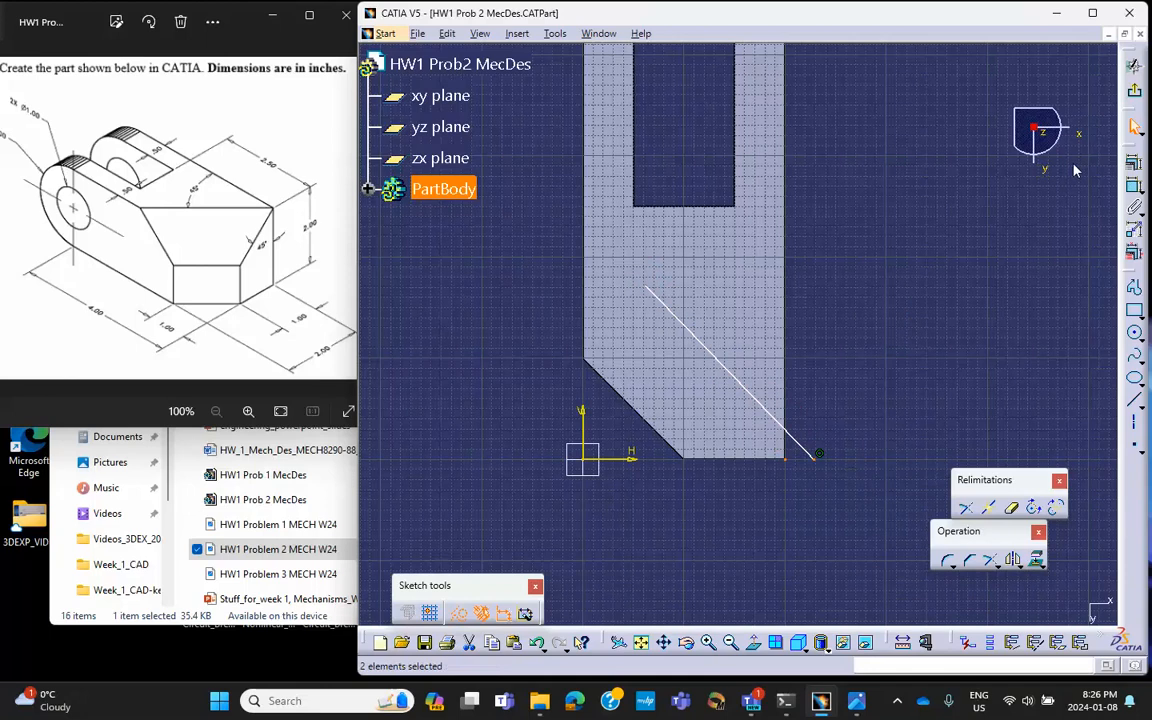
{"action": "left_click", "coordinate": [1134, 162]}
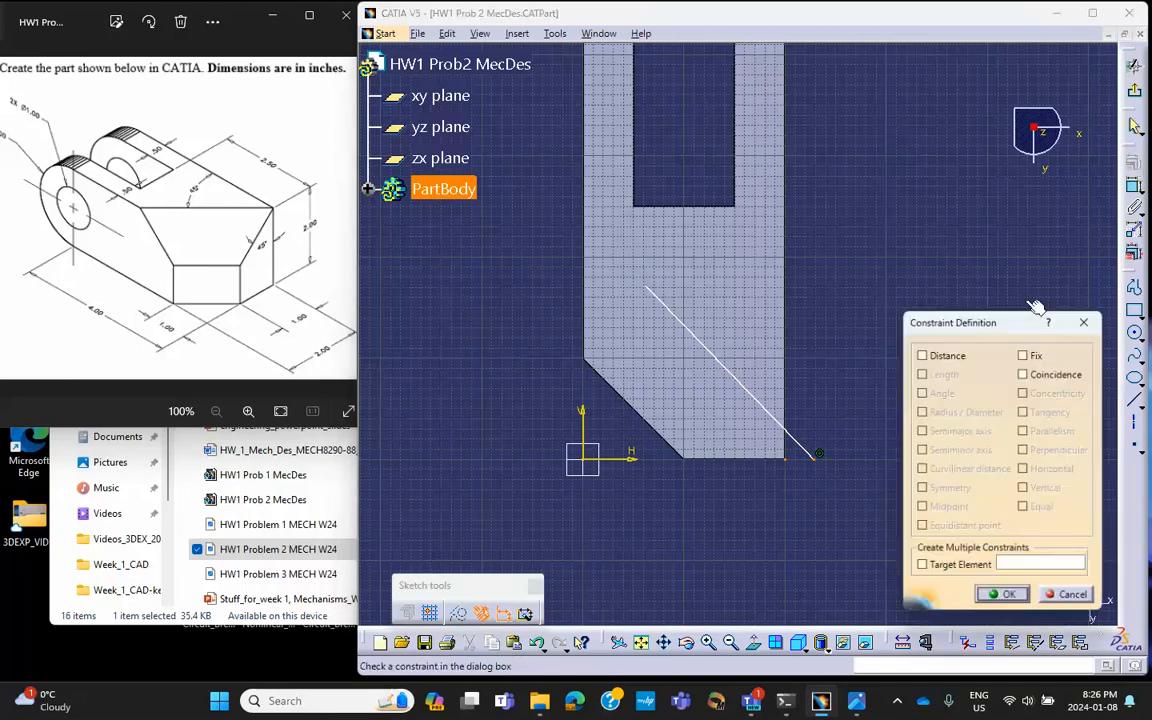
{"action": "left_click", "coordinate": [1025, 374]}
{"action": "left_click", "coordinate": [1003, 597]}
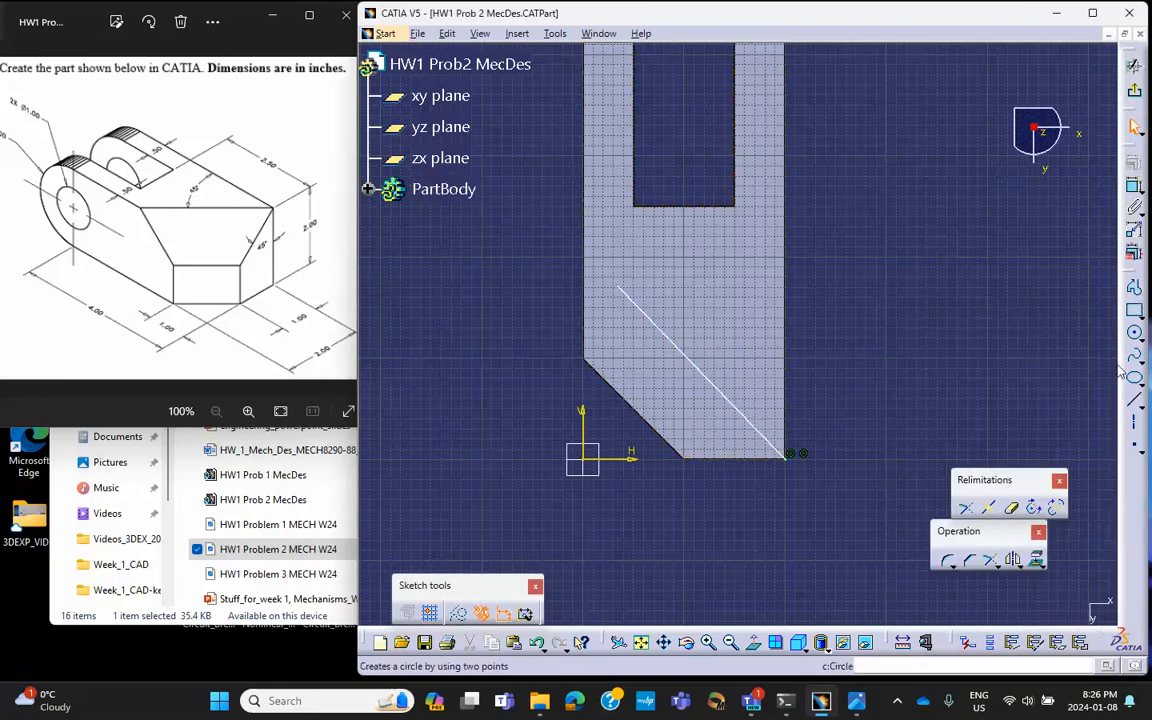
Dimension the angle between the diagonal line and the face's end edge, set it to 45 degrees, and exit the sketch
{"action": "left_click", "coordinate": [1137, 189]}
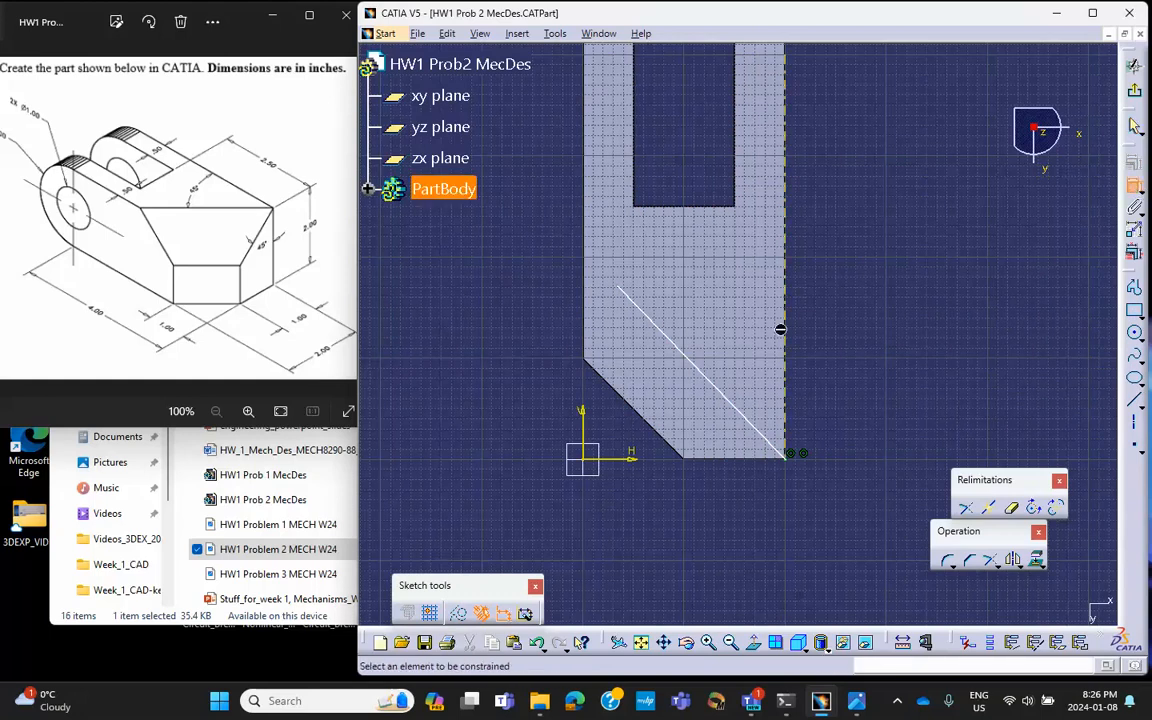
{"action": "left_click", "coordinate": [742, 414]}
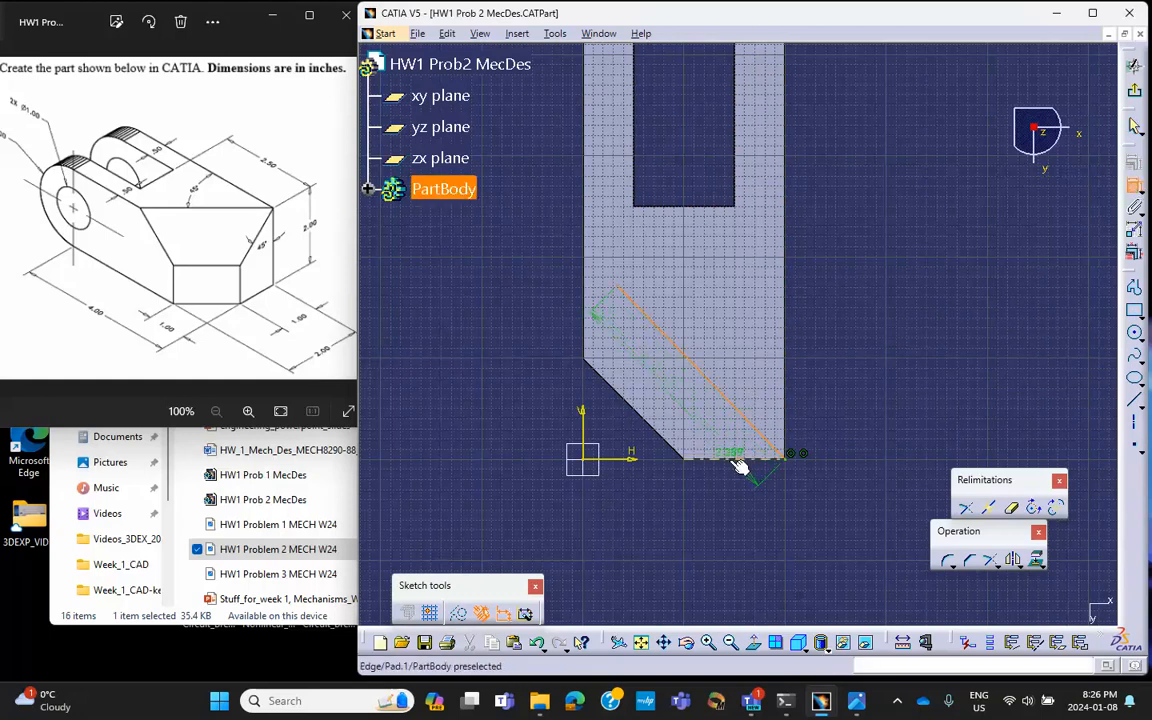
{"action": "left_click", "coordinate": [738, 459]}
{"action": "left_click", "coordinate": [730, 432]}
{"action": "double_click", "coordinate": [726, 427]}
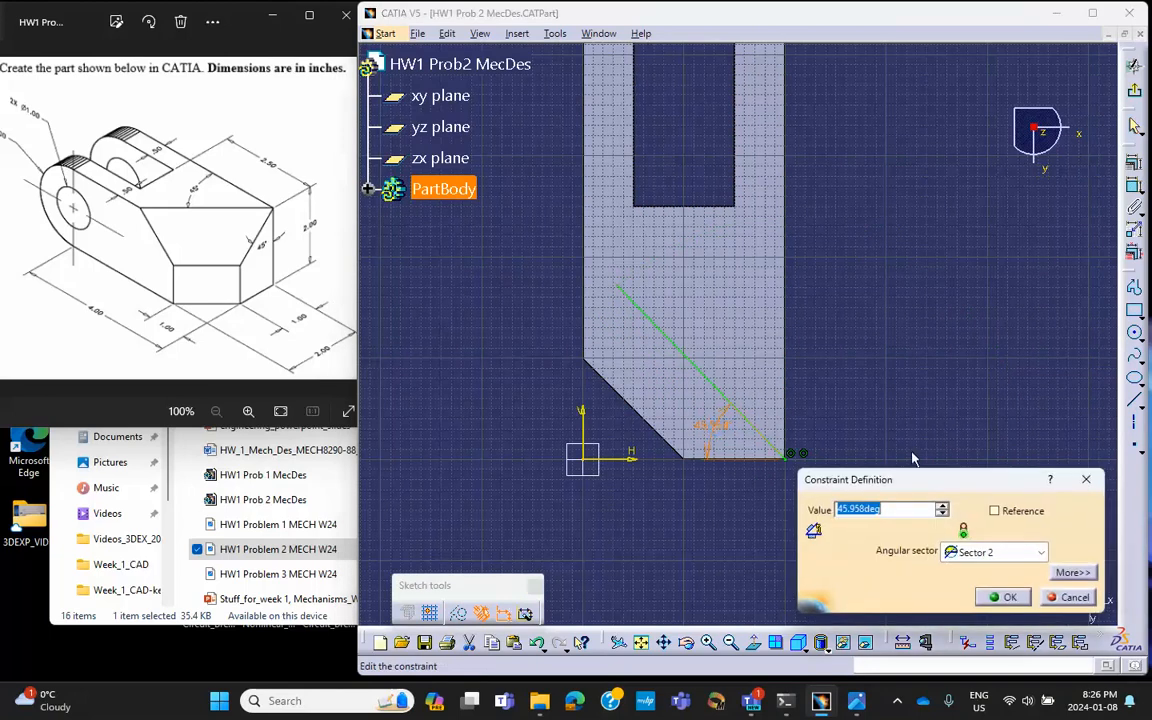
{"action": "type", "text": "45"}
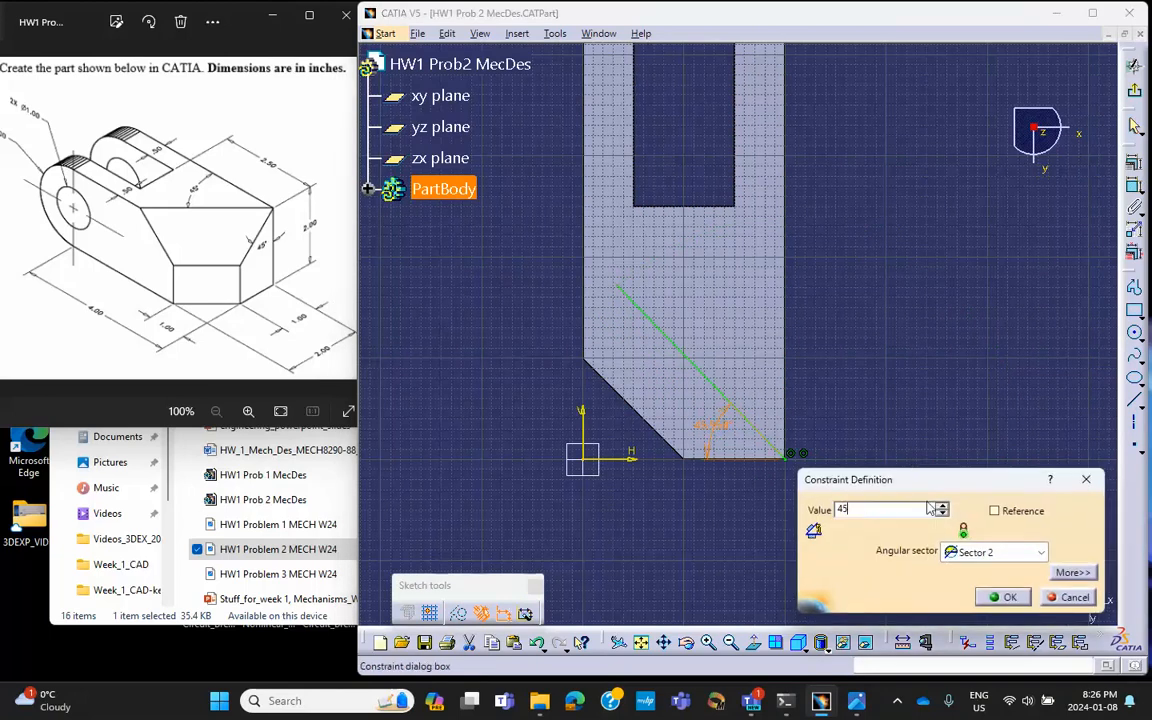
{"action": "left_click", "coordinate": [1000, 597]}
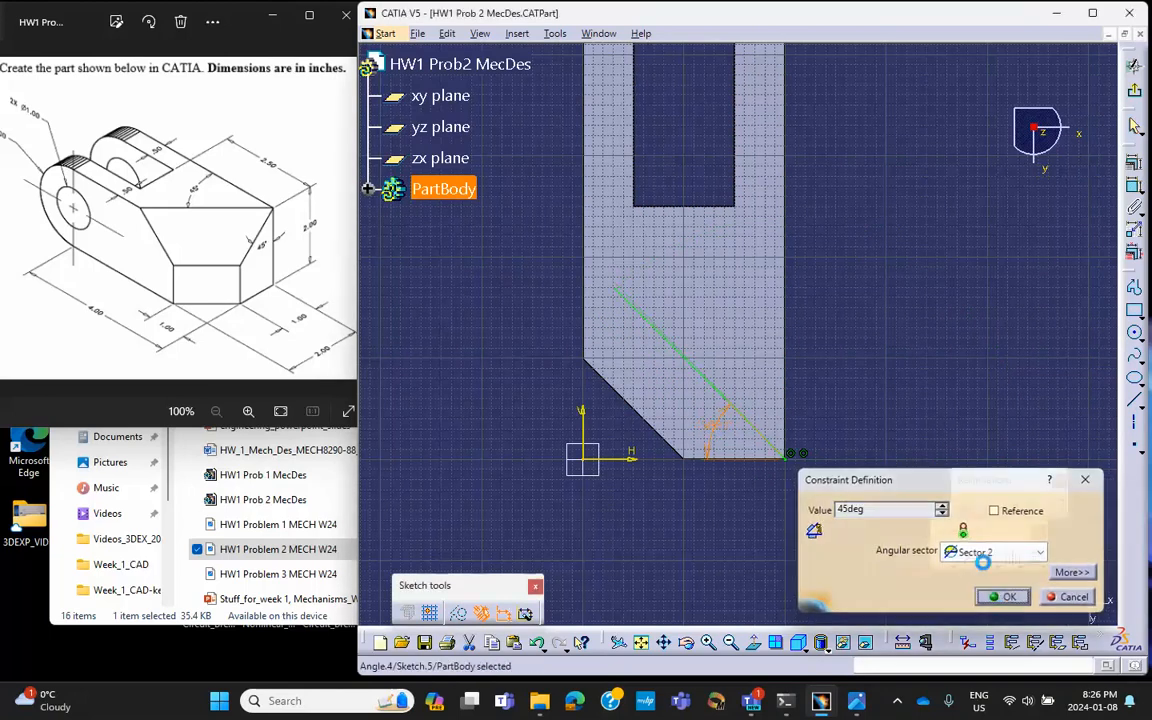
{"action": "left_click", "coordinate": [1134, 65]}
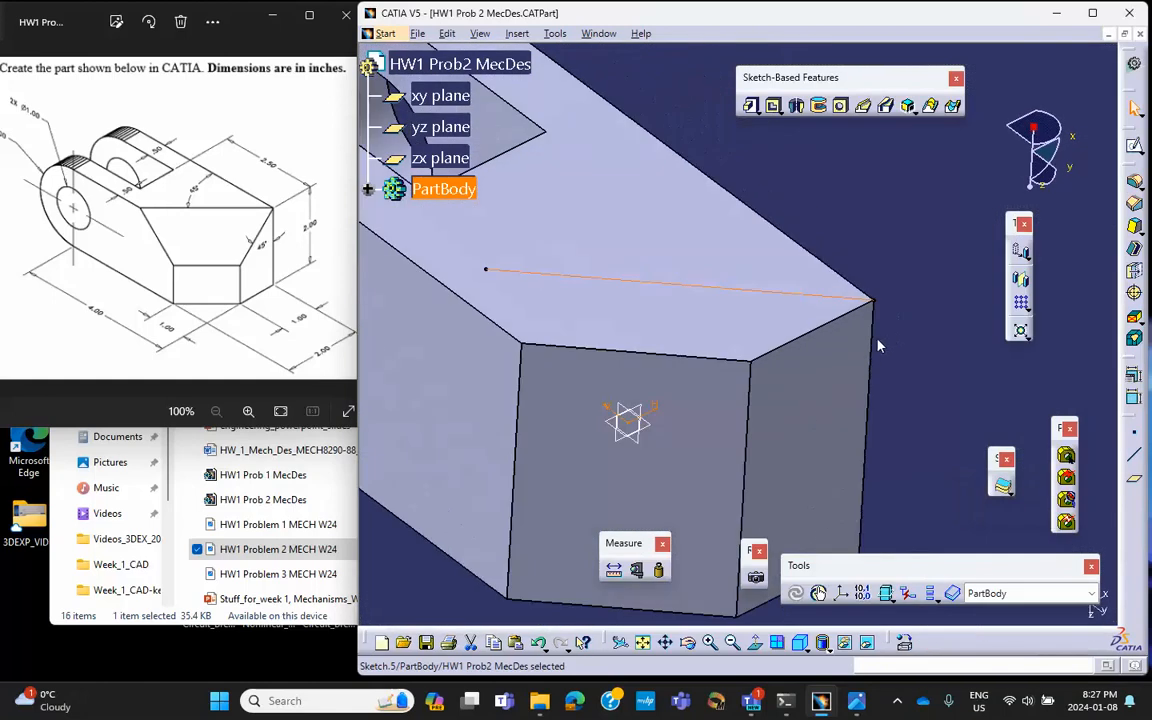
Create an On curve reference point 1 in along the vertical edge between the angled corner cut and the end face
{"action": "middle_click_drag", "start_coordinate": [836, 378], "coordinate": [830, 236]}
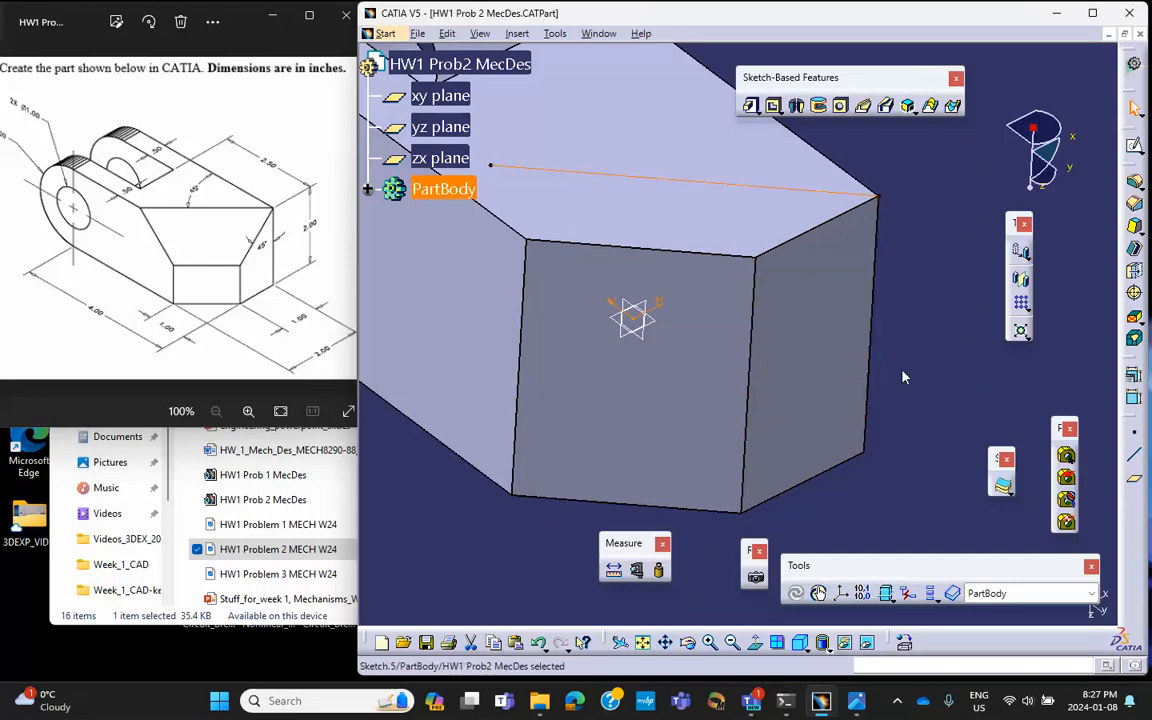
{"action": "left_click", "coordinate": [976, 359]}
{"action": "left_click", "coordinate": [1134, 435]}
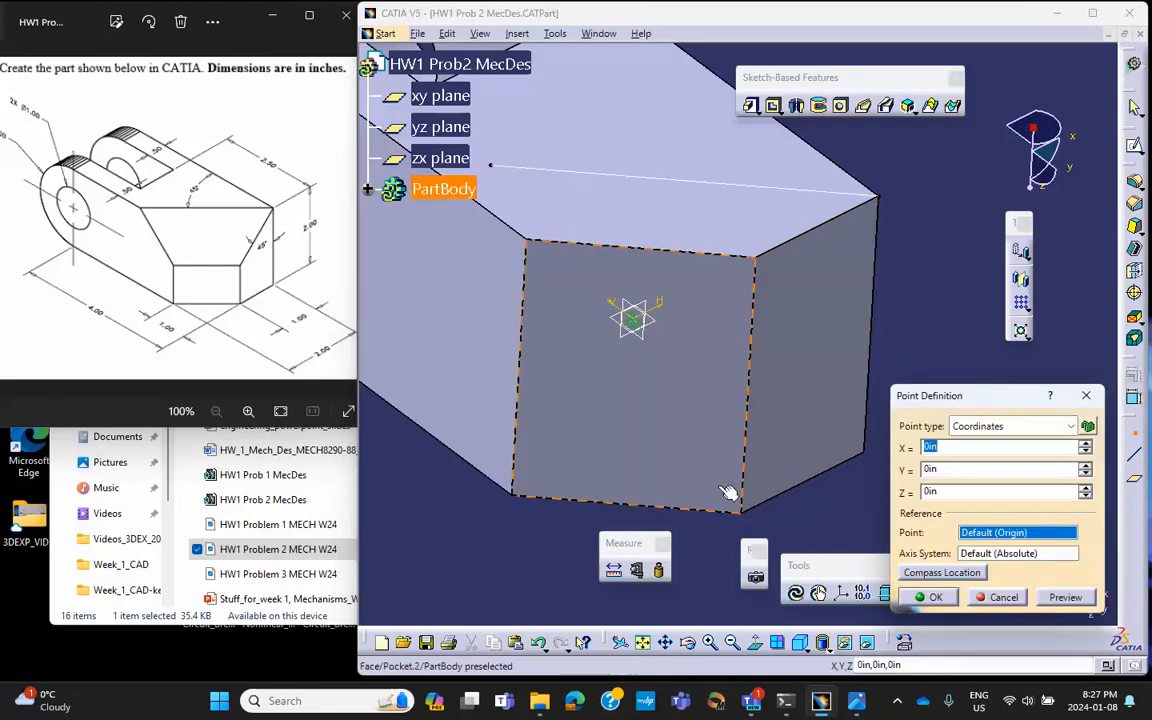
{"action": "left_click", "coordinate": [985, 426]}
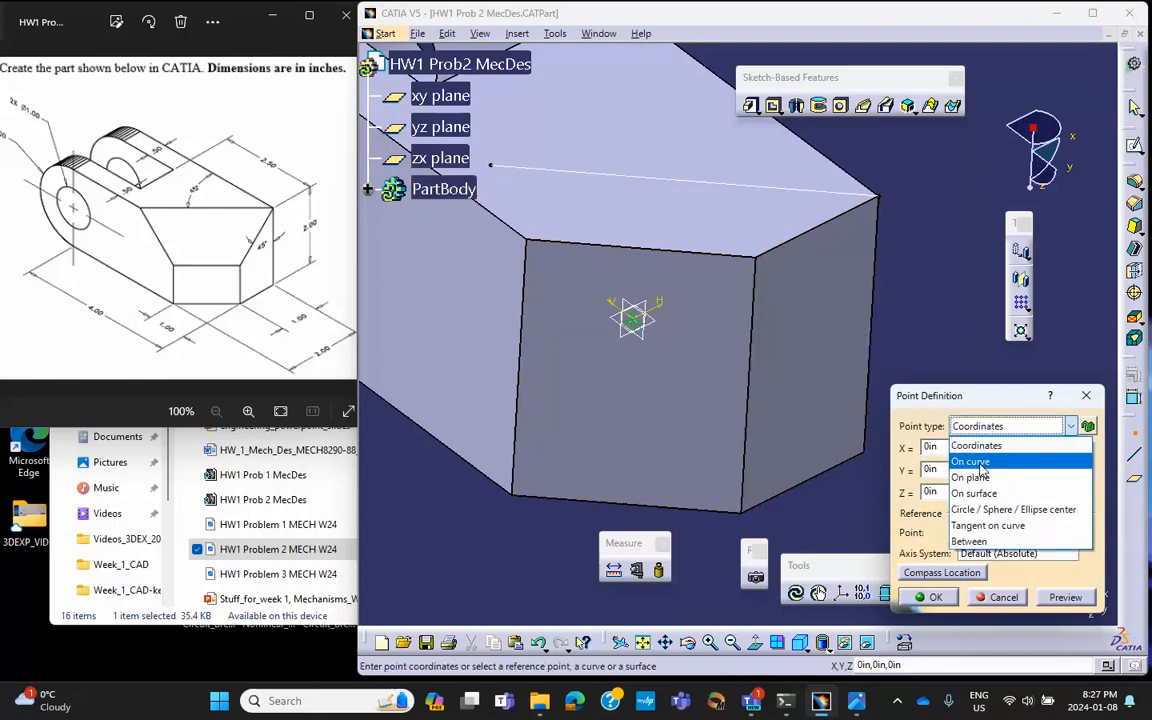
{"action": "left_click", "coordinate": [975, 462]}
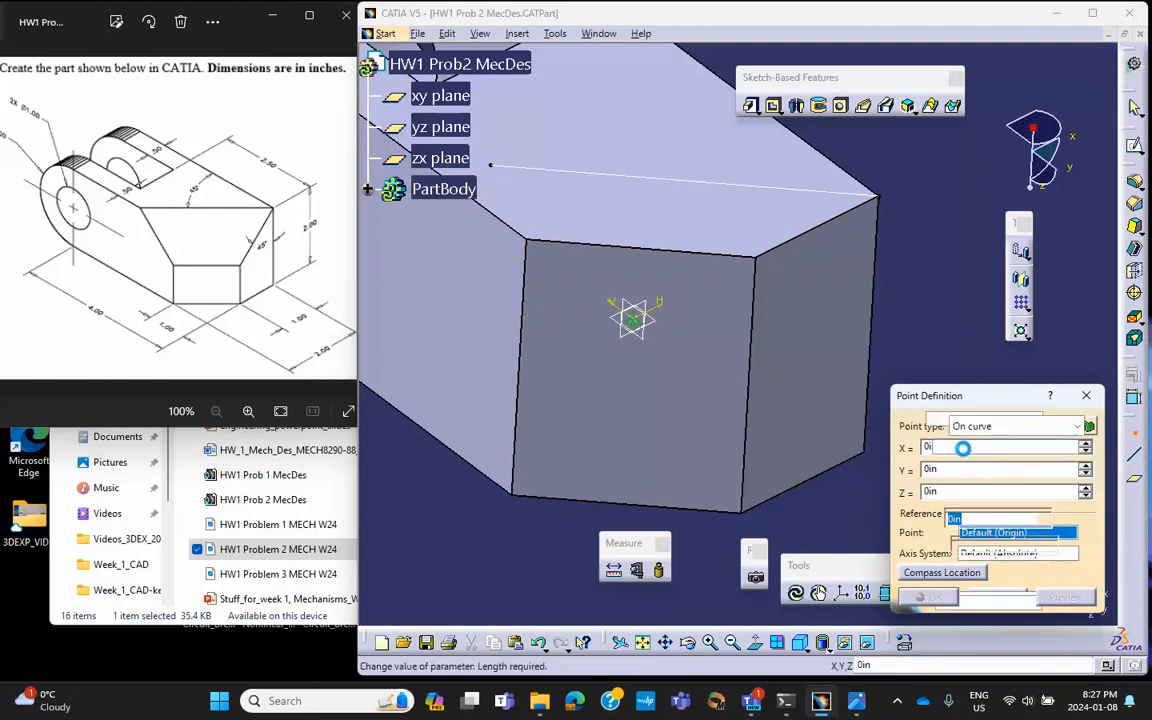
{"action": "left_click", "coordinate": [757, 418]}
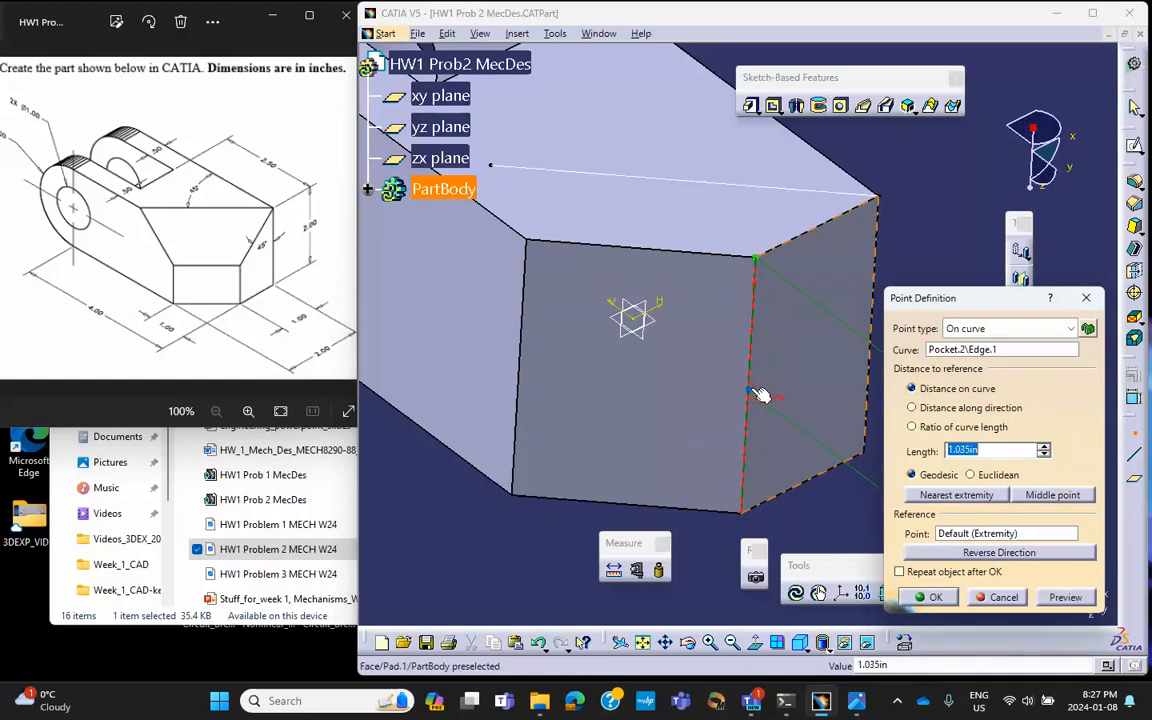
{"action": "left_click_drag", "start_coordinate": [757, 396], "coordinate": [745, 436]}
{"action": "type", "text": "1"}
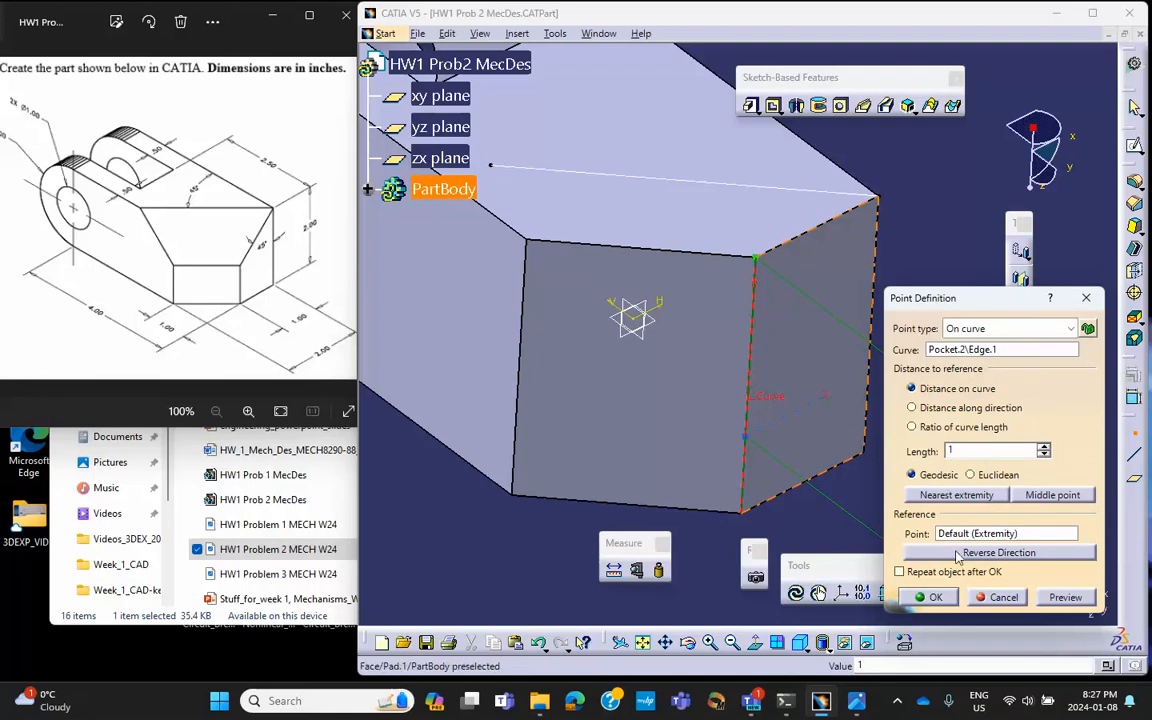
{"action": "left_click", "coordinate": [929, 597]}
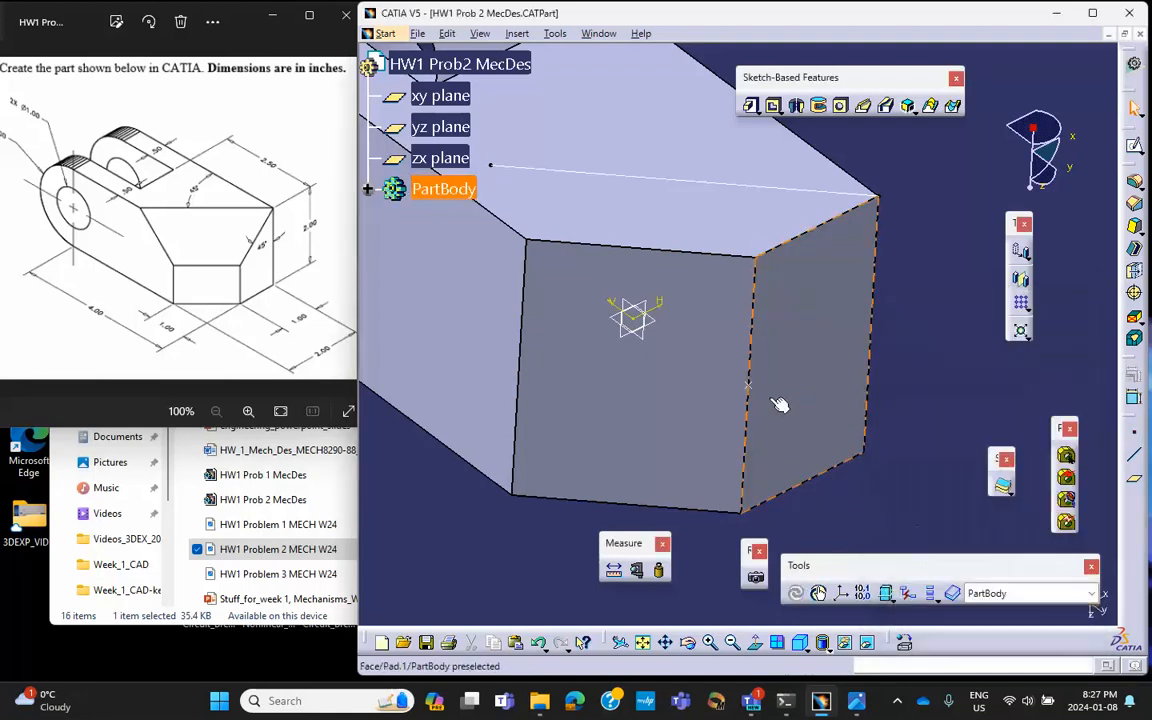
Create a Through point and line reference plane using the point on the vertical edge and the diagonal sketch line
{"action": "middle_click_drag", "start_coordinate": [679, 263], "coordinate": [765, 276]}
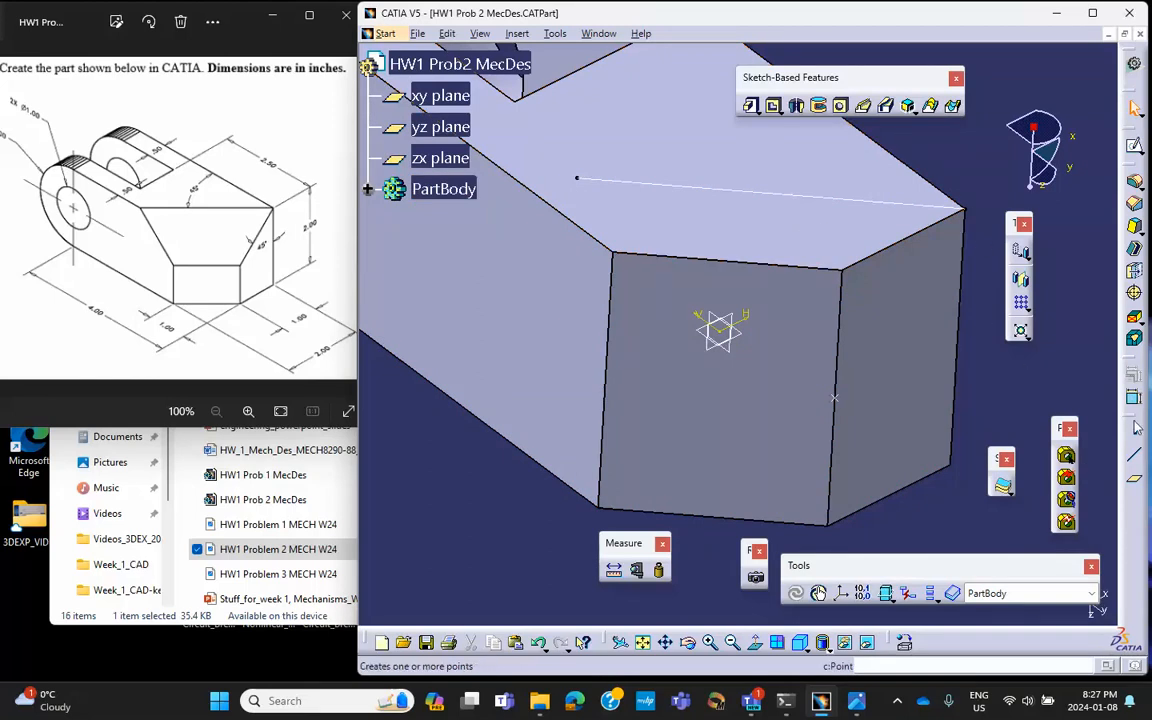
{"action": "left_click", "coordinate": [1135, 483]}
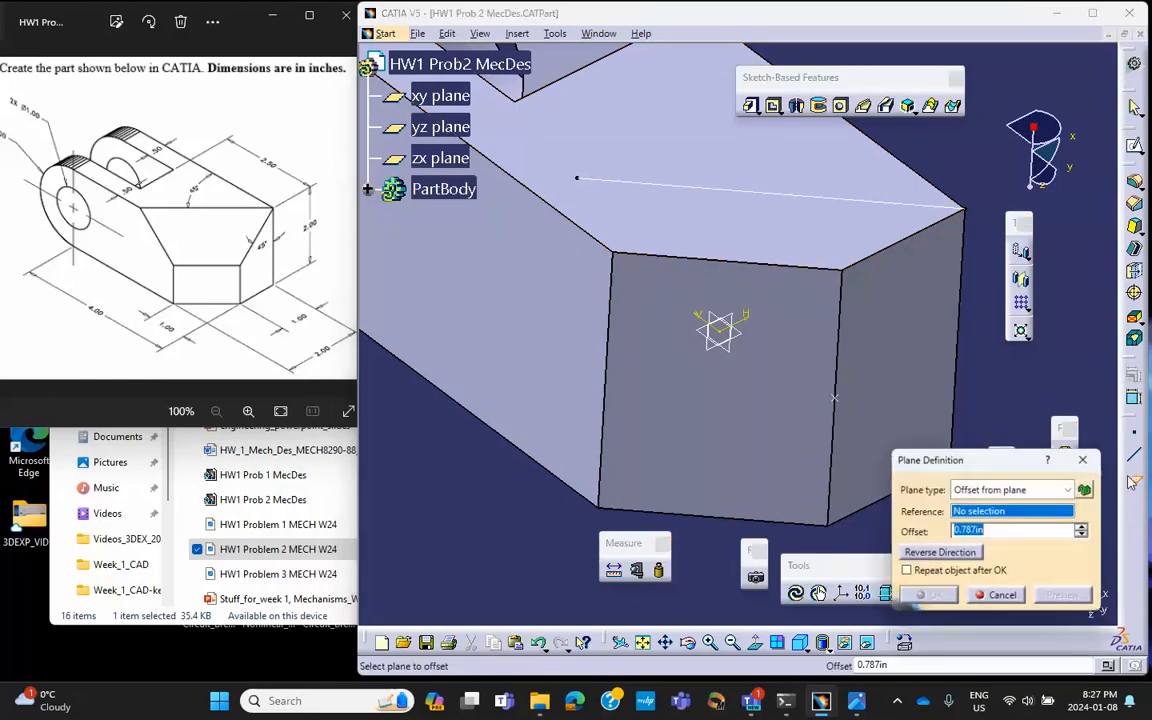
{"action": "left_click", "coordinate": [988, 490]}
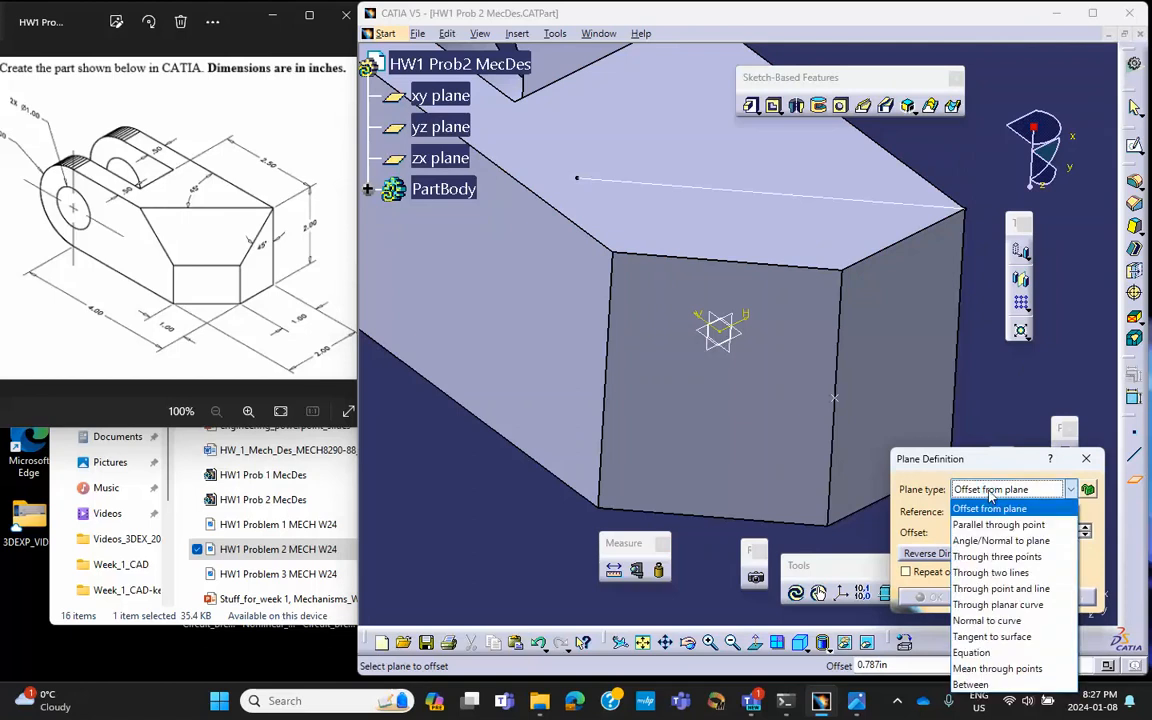
{"action": "left_click", "coordinate": [988, 590]}
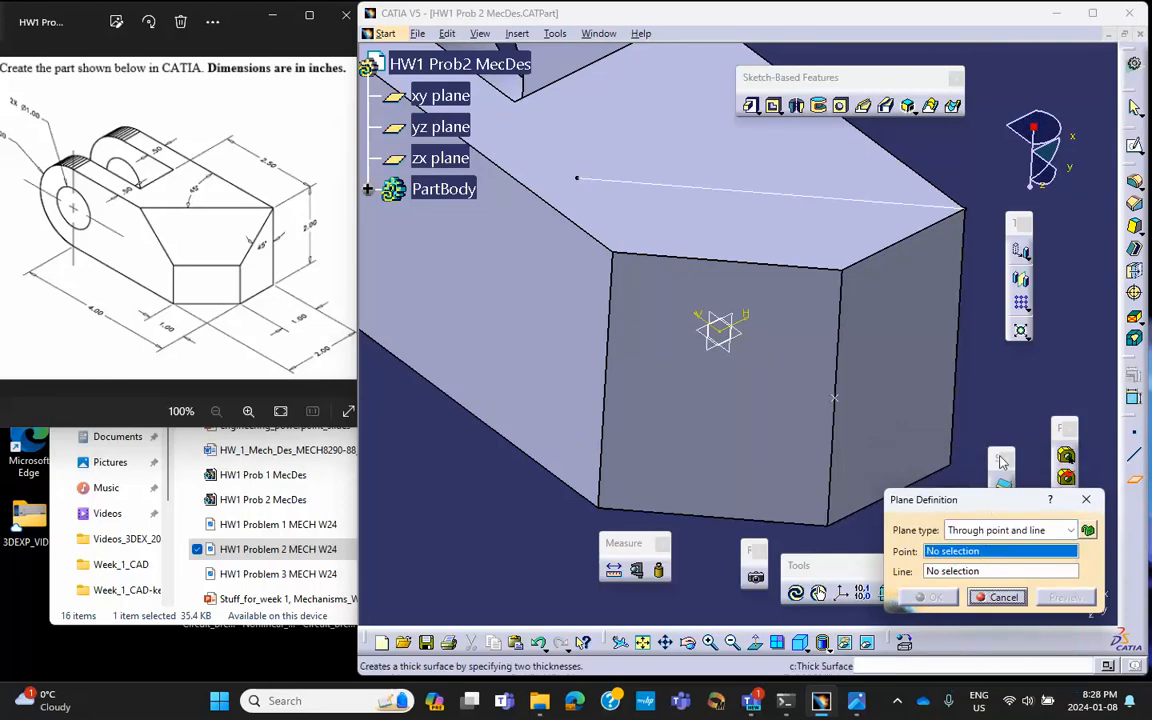
{"action": "left_click", "coordinate": [845, 405]}
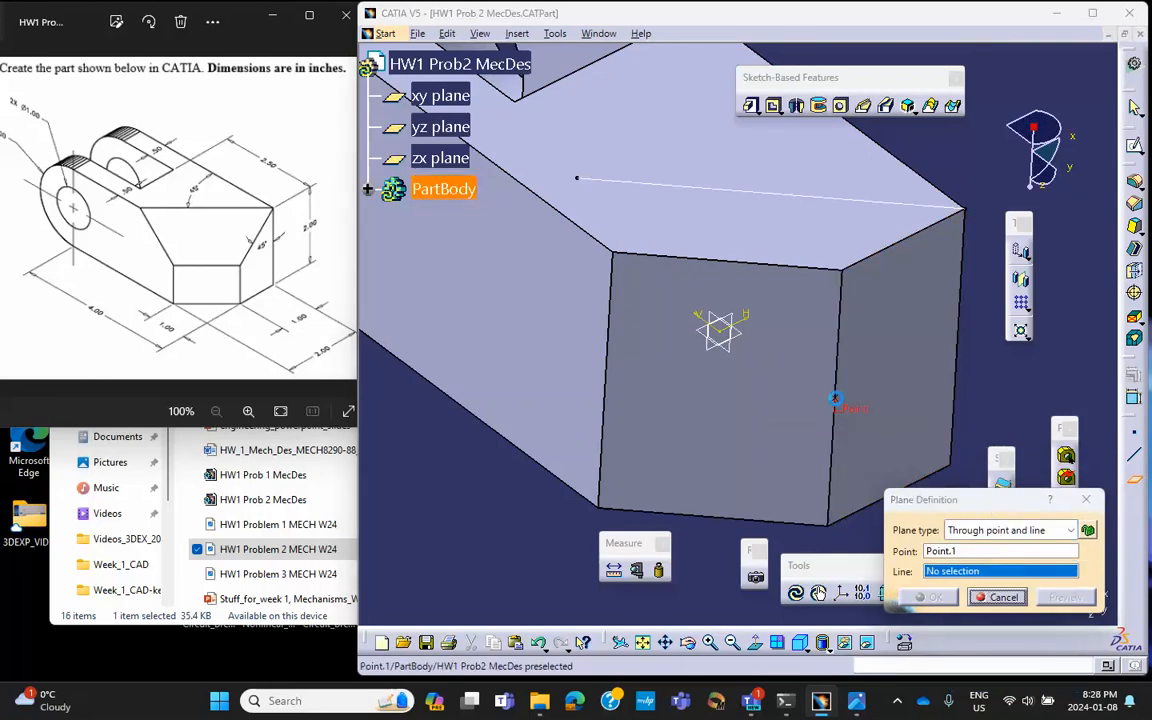
{"action": "left_click", "coordinate": [798, 201]}
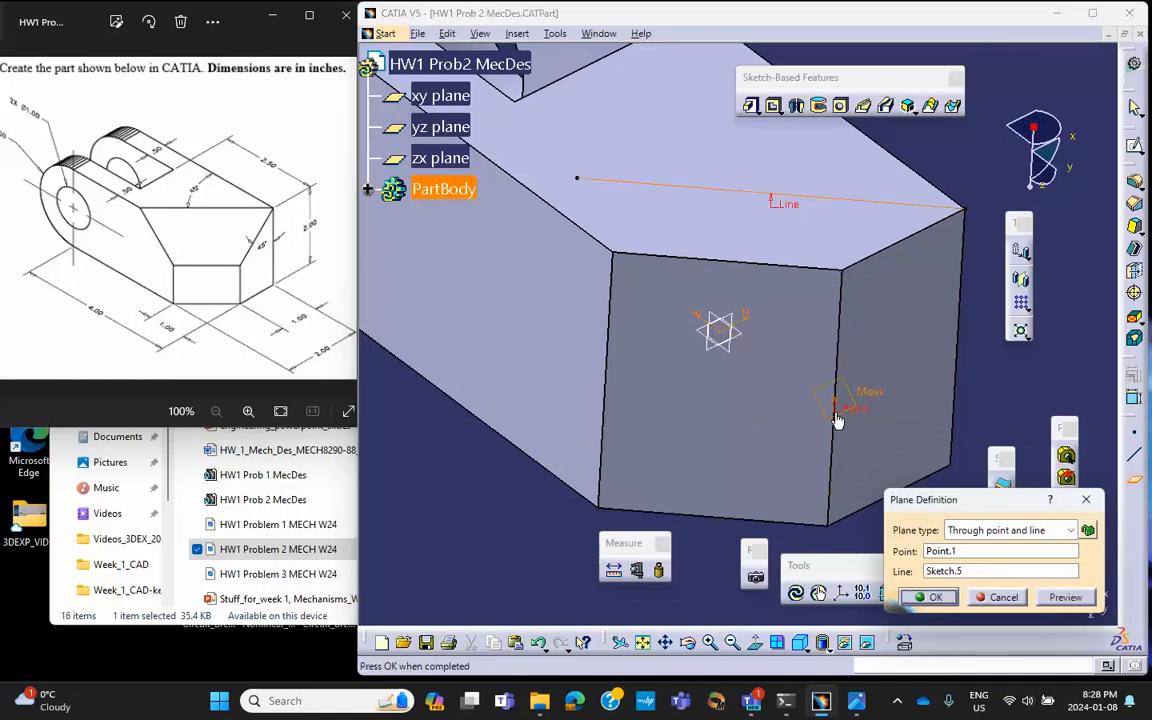
{"action": "left_click", "coordinate": [935, 598]}
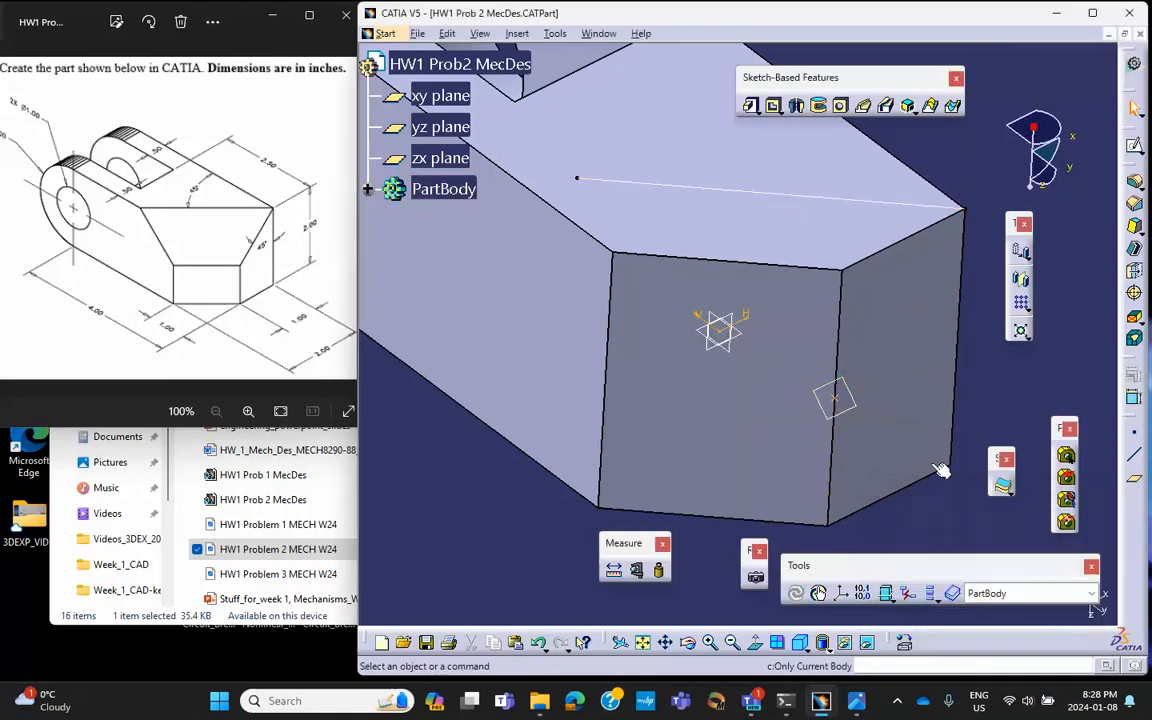
{"action": "middle_click_drag", "start_coordinate": [820, 340], "coordinate": [845, 400]}
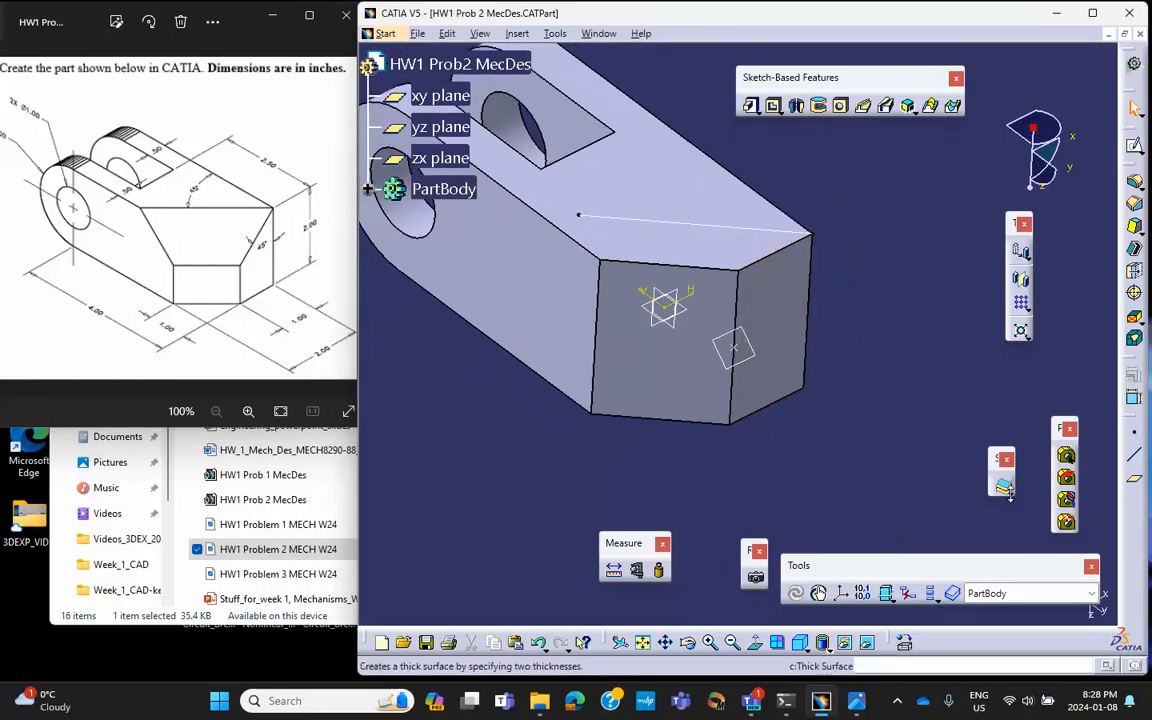
Split the body with the reference plane at the square end, reversing the direction to keep the main body and remove the corner
{"action": "left_click", "coordinate": [1007, 487]}
{"action": "left_click", "coordinate": [918, 450]}
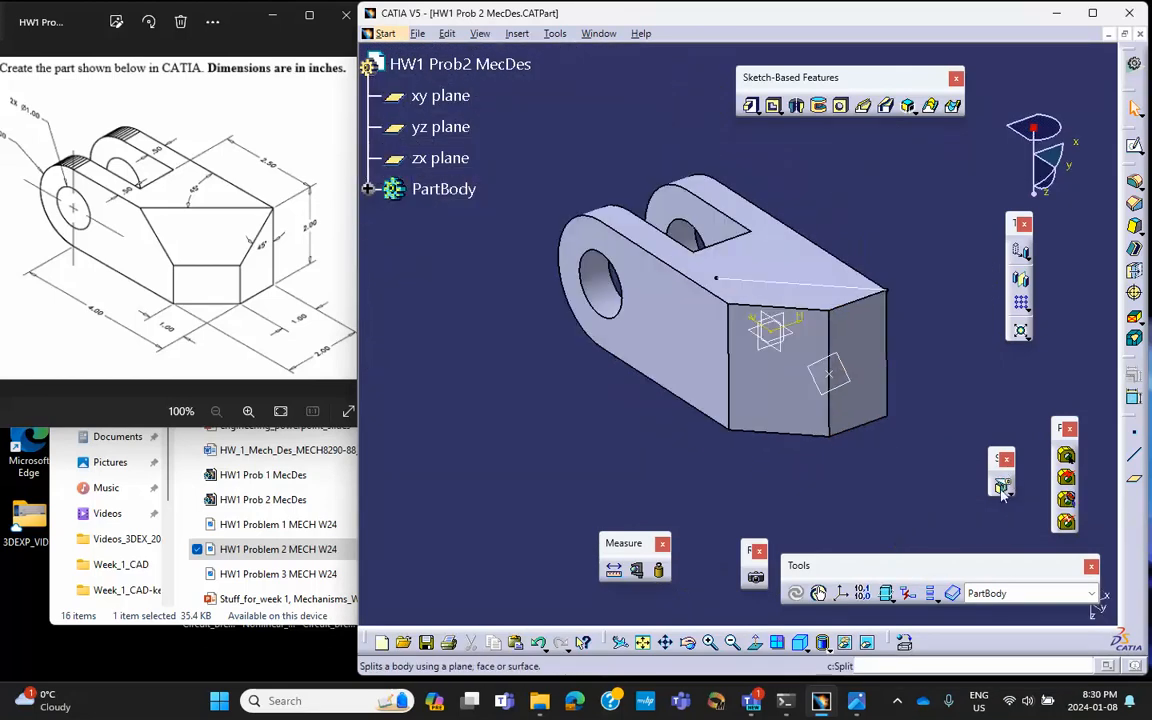
{"action": "left_click", "coordinate": [852, 389]}
{"action": "middle_click_drag", "start_coordinate": [855, 391], "coordinate": [749, 173]}
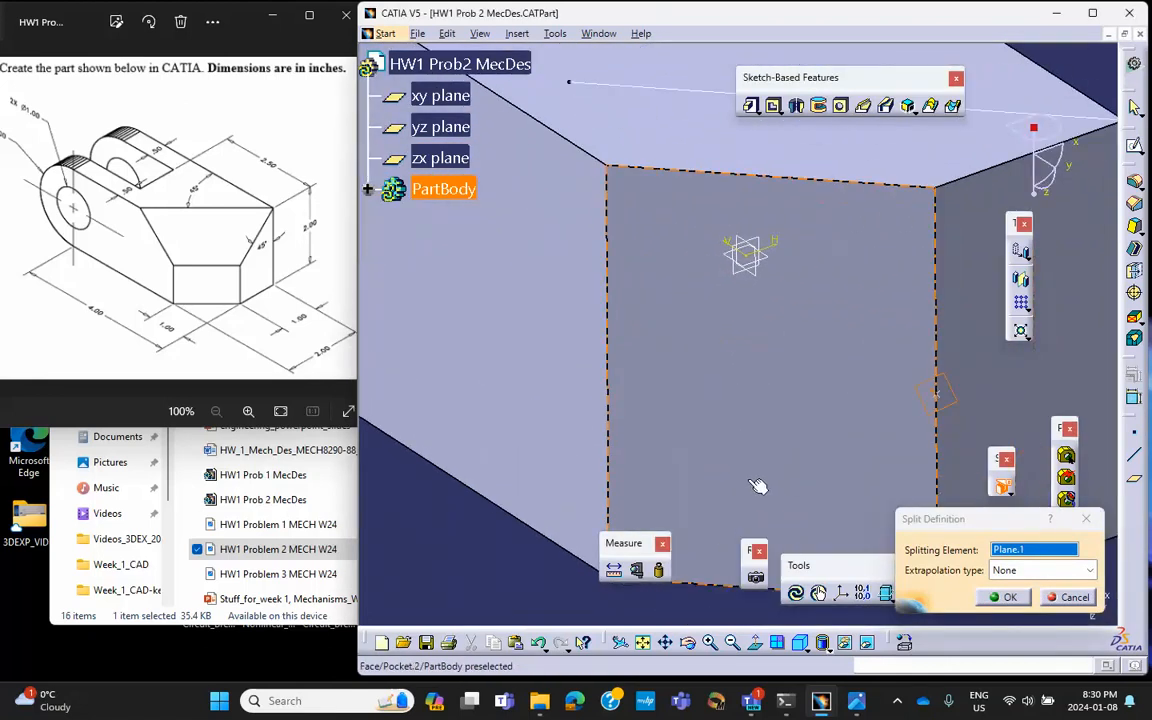
{"action": "middle_click_drag", "start_coordinate": [757, 486], "coordinate": [573, 346]}
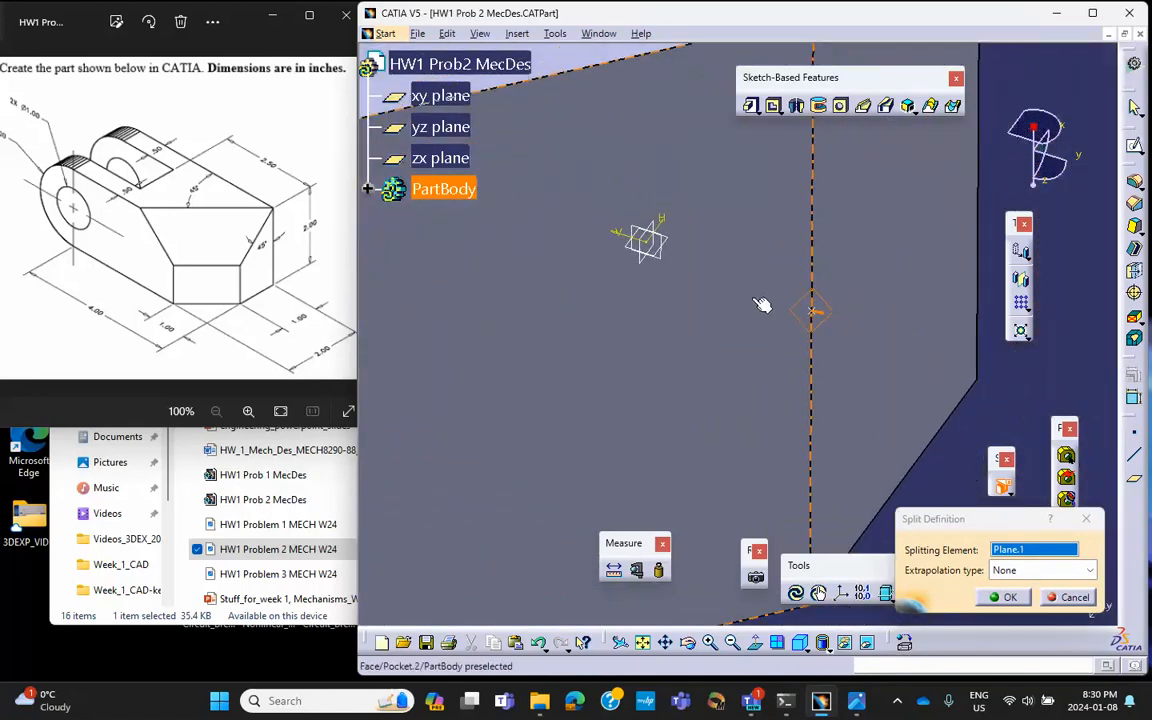
{"action": "left_click", "coordinate": [820, 314]}
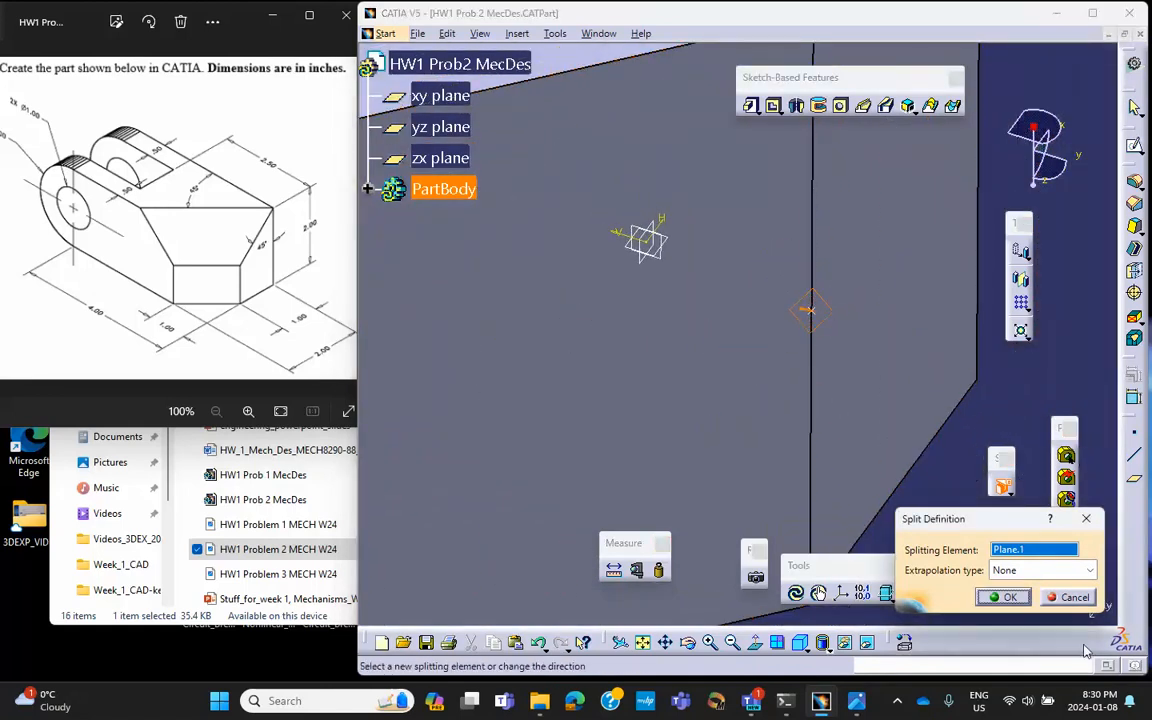
{"action": "middle_click_drag", "start_coordinate": [813, 360], "coordinate": [871, 535]}
{"action": "left_click", "coordinate": [1006, 597]}
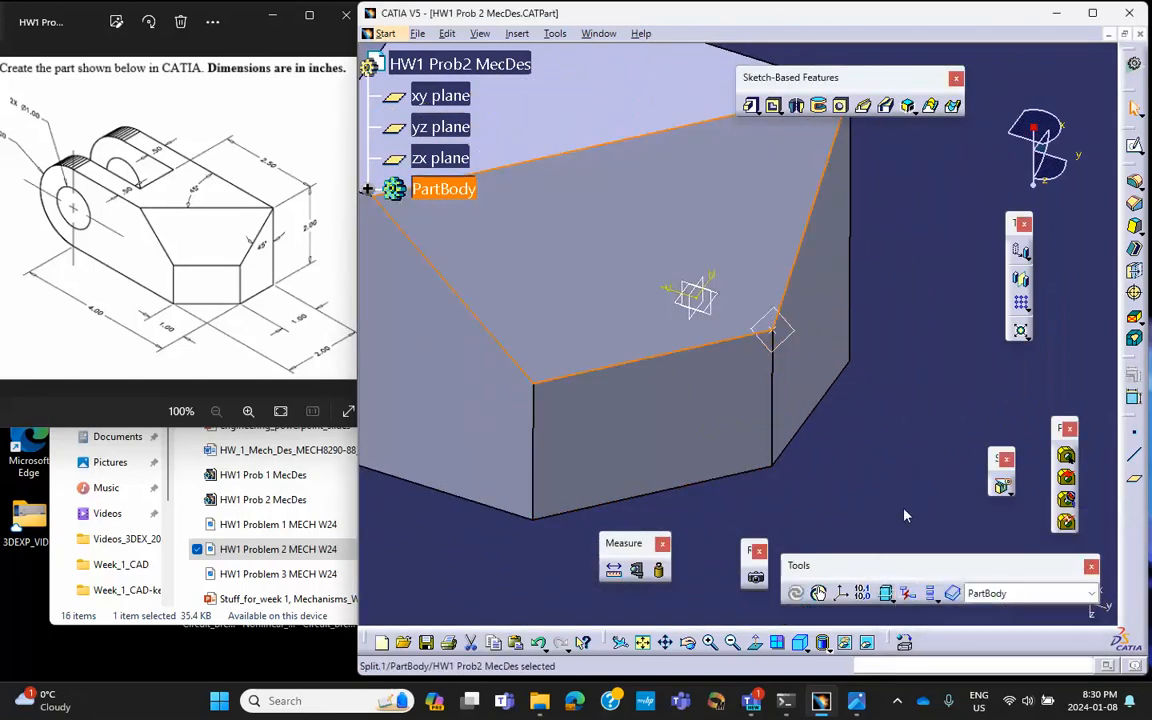
Hide the diagonal line sketch along the upper edge of the new angled cut
{"action": "middle_click_drag", "start_coordinate": [775, 395], "coordinate": [770, 421]}
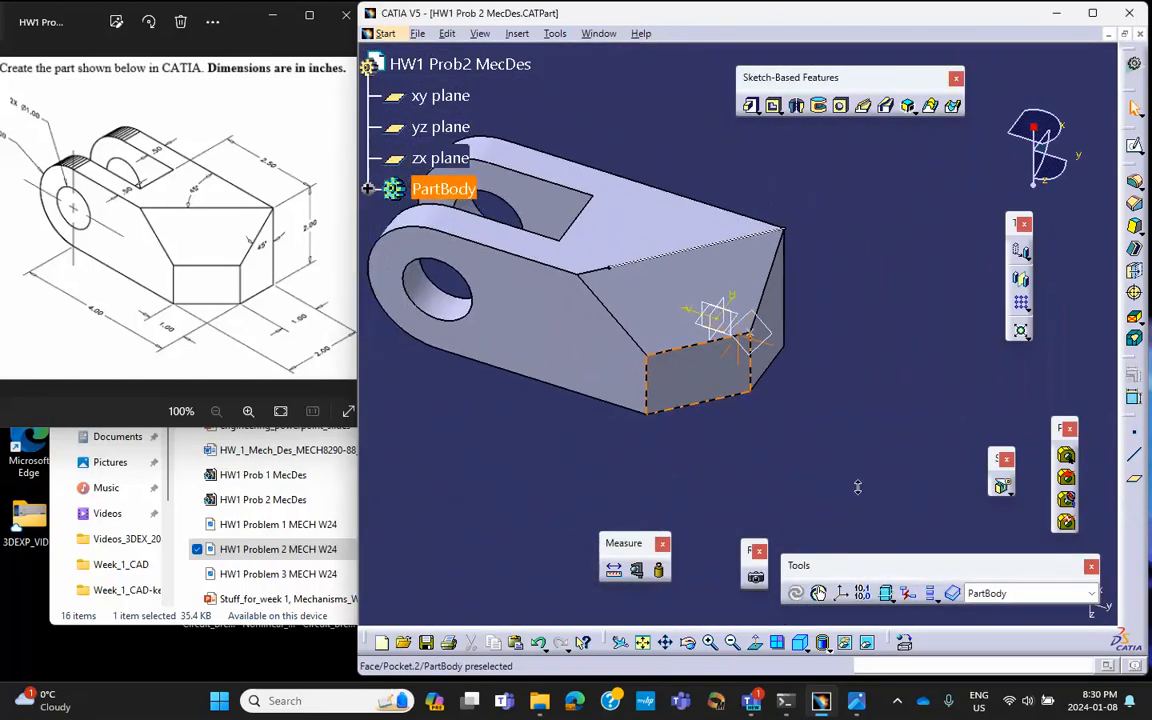
{"action": "middle_click_drag", "start_coordinate": [829, 449], "coordinate": [645, 355]}
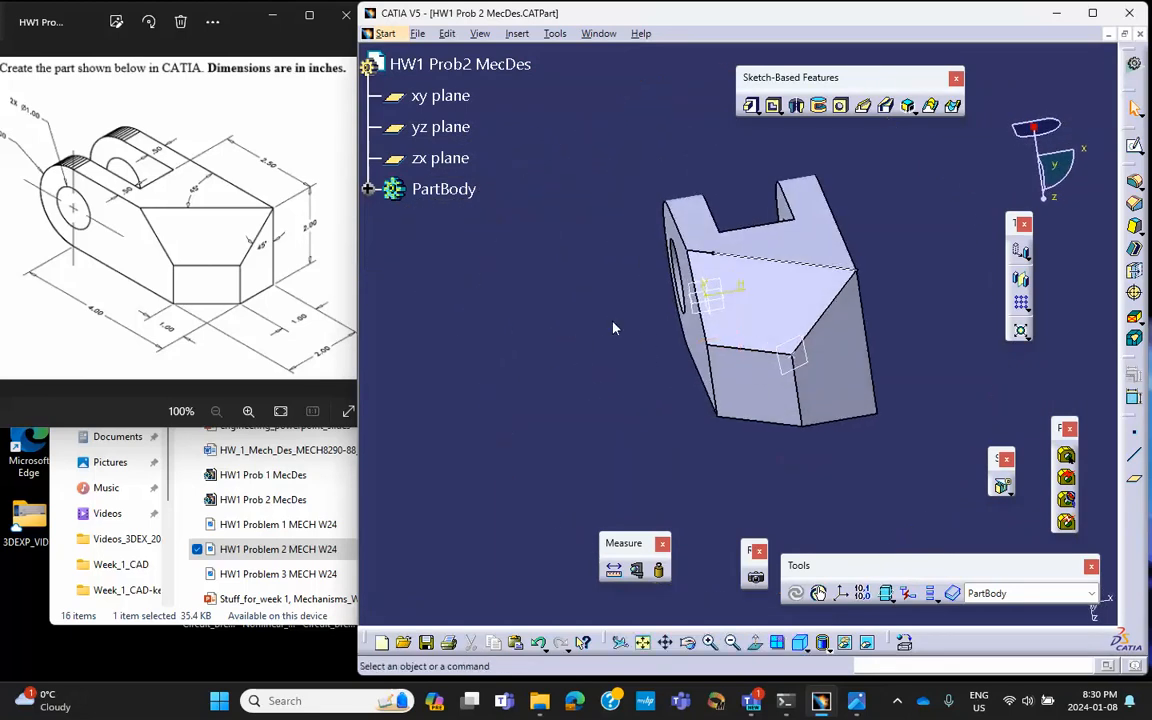
{"action": "middle_click_drag", "start_coordinate": [582, 378], "coordinate": [722, 339]}
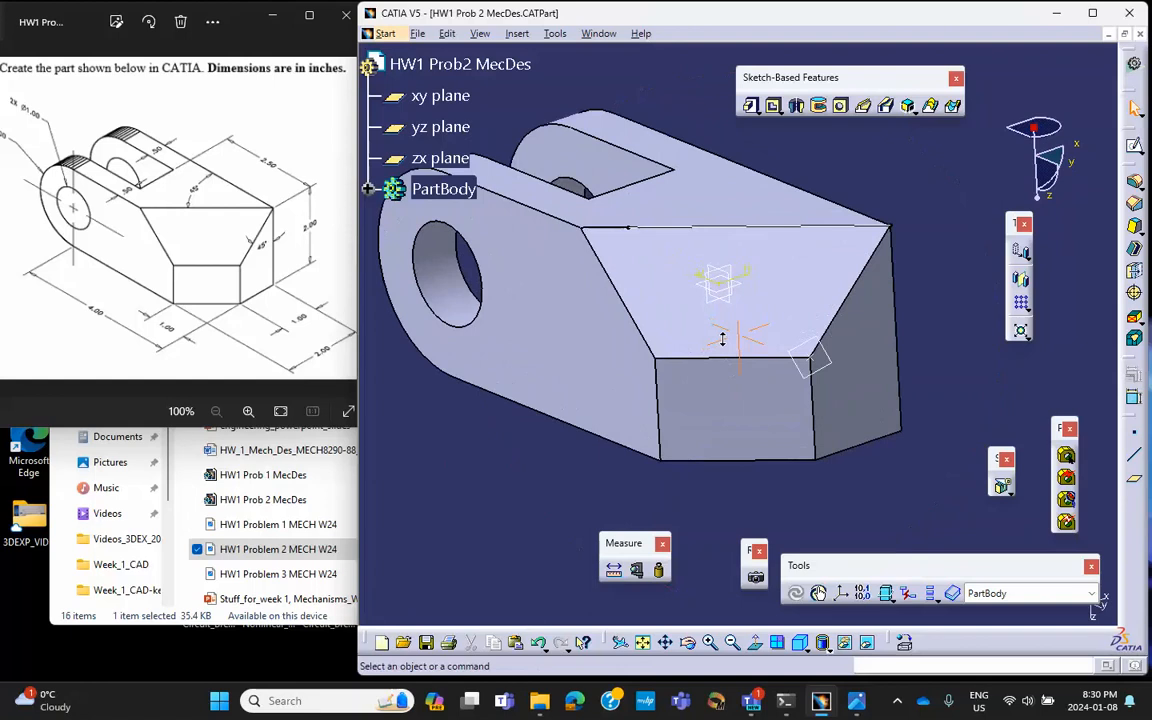
{"action": "right_click", "coordinate": [698, 229]}
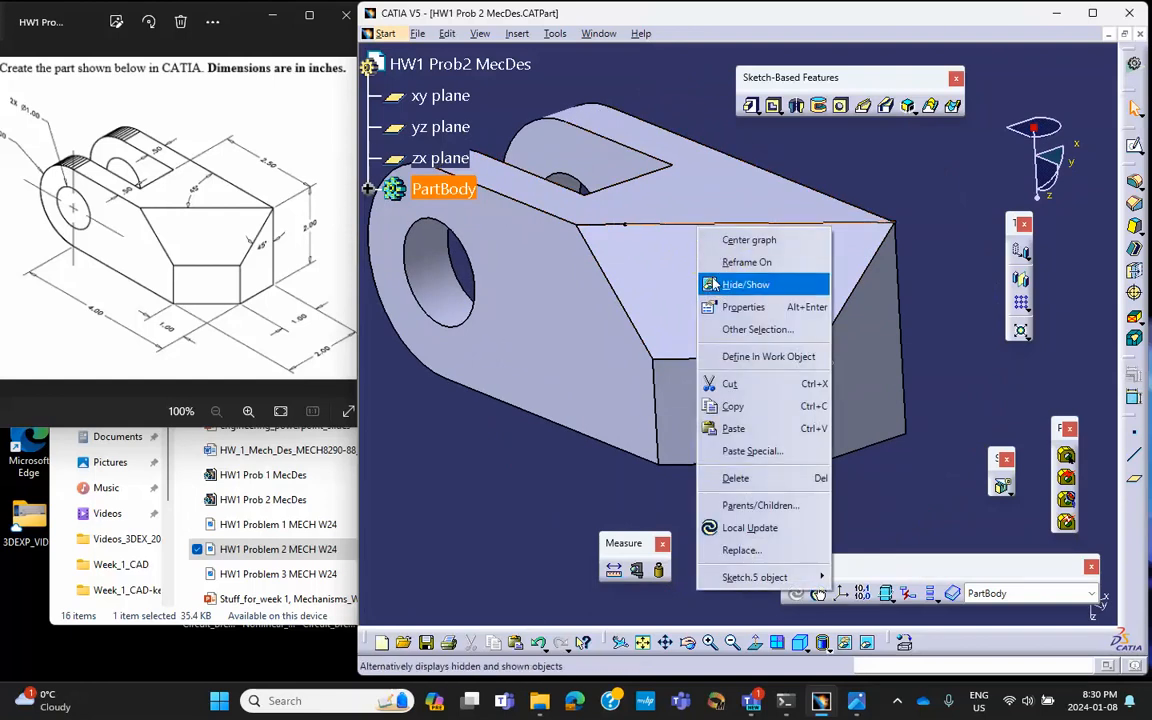
{"action": "left_click", "coordinate": [745, 285]}
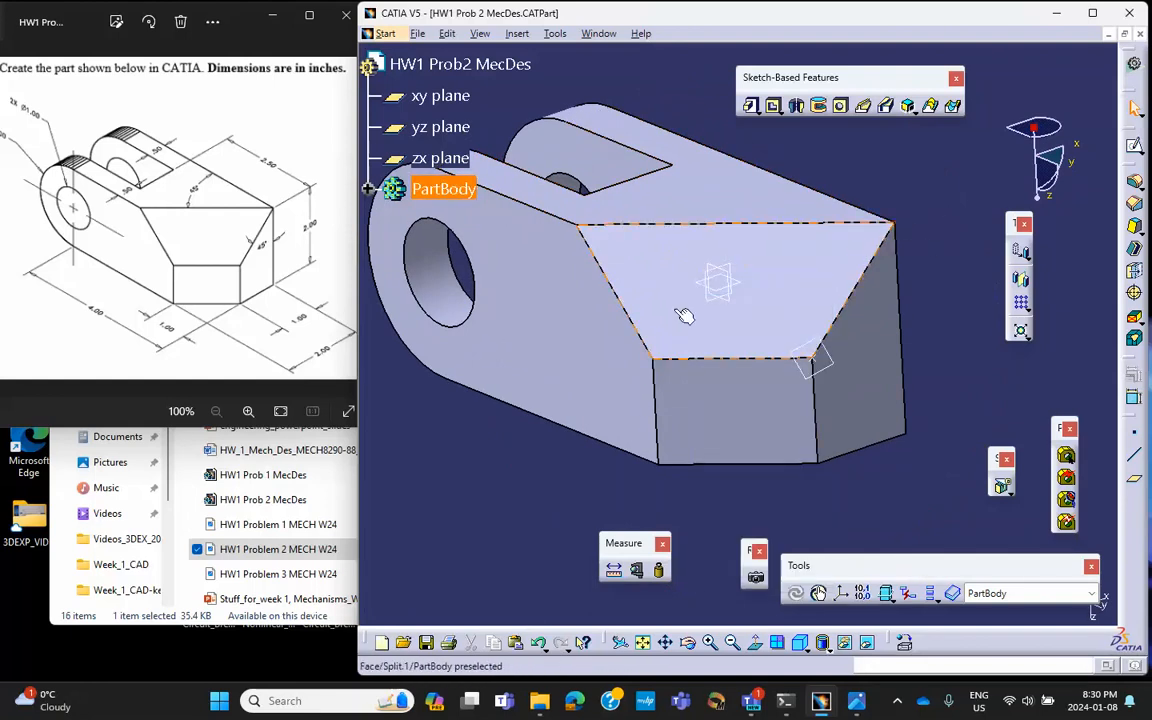
Save the finished part
{"action": "middle_click_drag", "start_coordinate": [673, 310], "coordinate": [668, 354]}
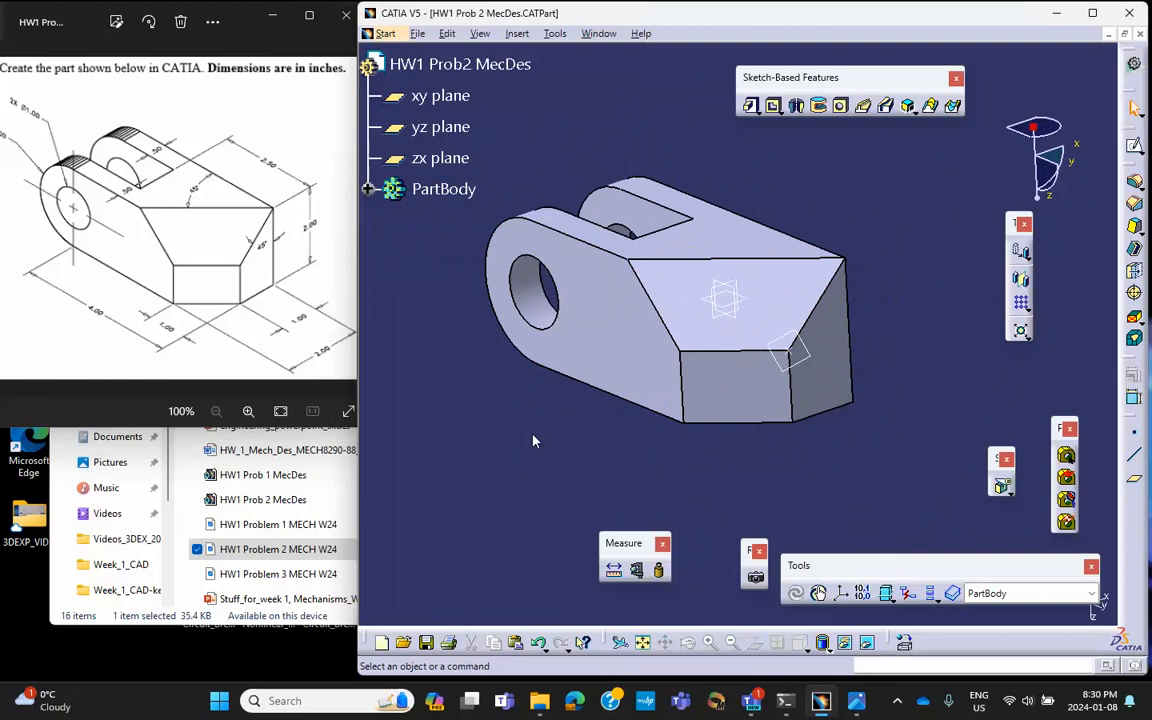
{"action": "middle_click_drag", "start_coordinate": [619, 447], "coordinate": [766, 501]}
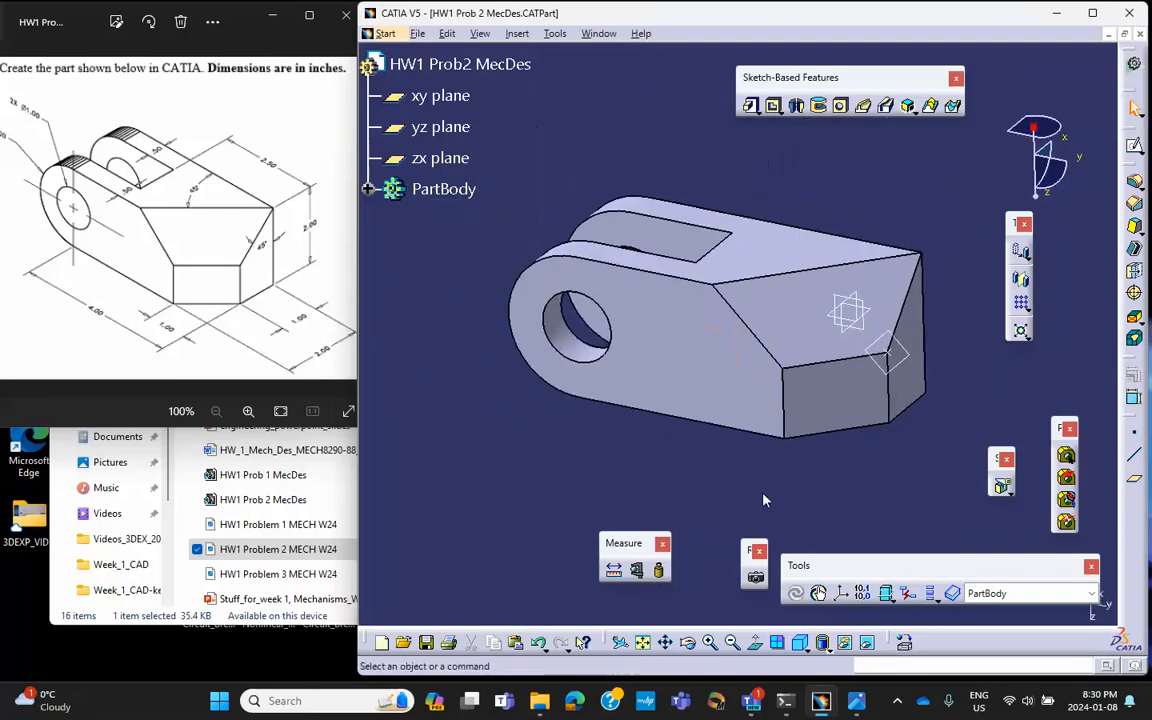
{"action": "left_click", "coordinate": [426, 642]}
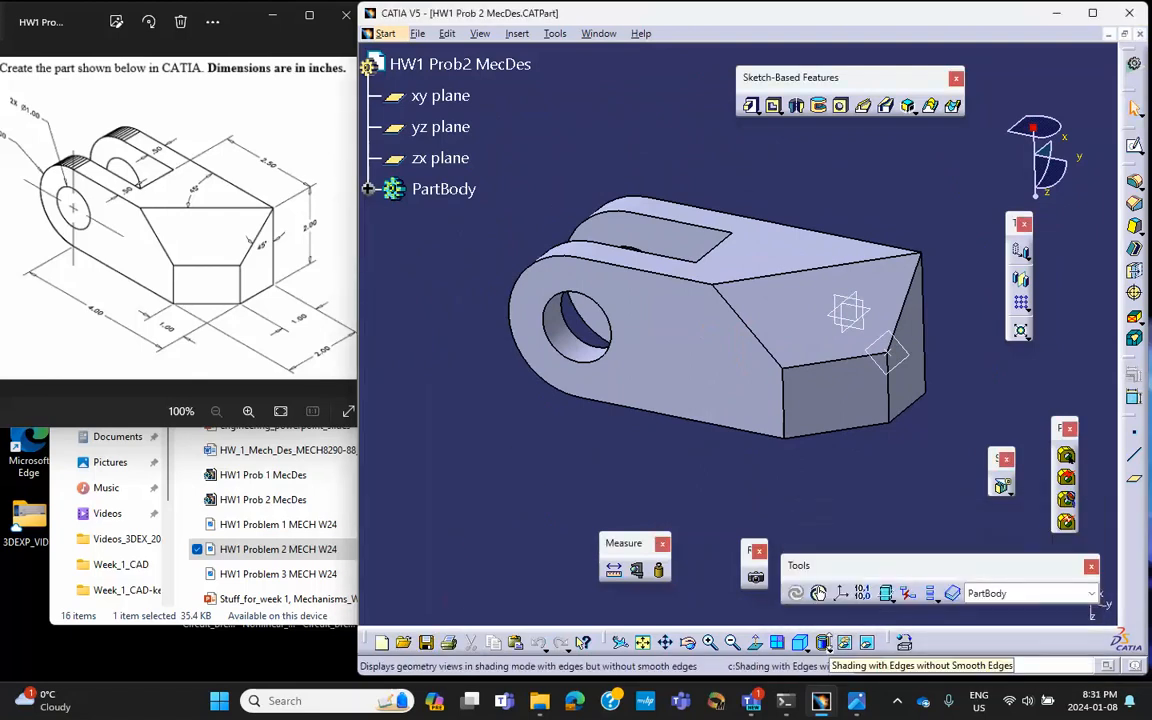
{"action": "left_click", "coordinate": [829, 647]}
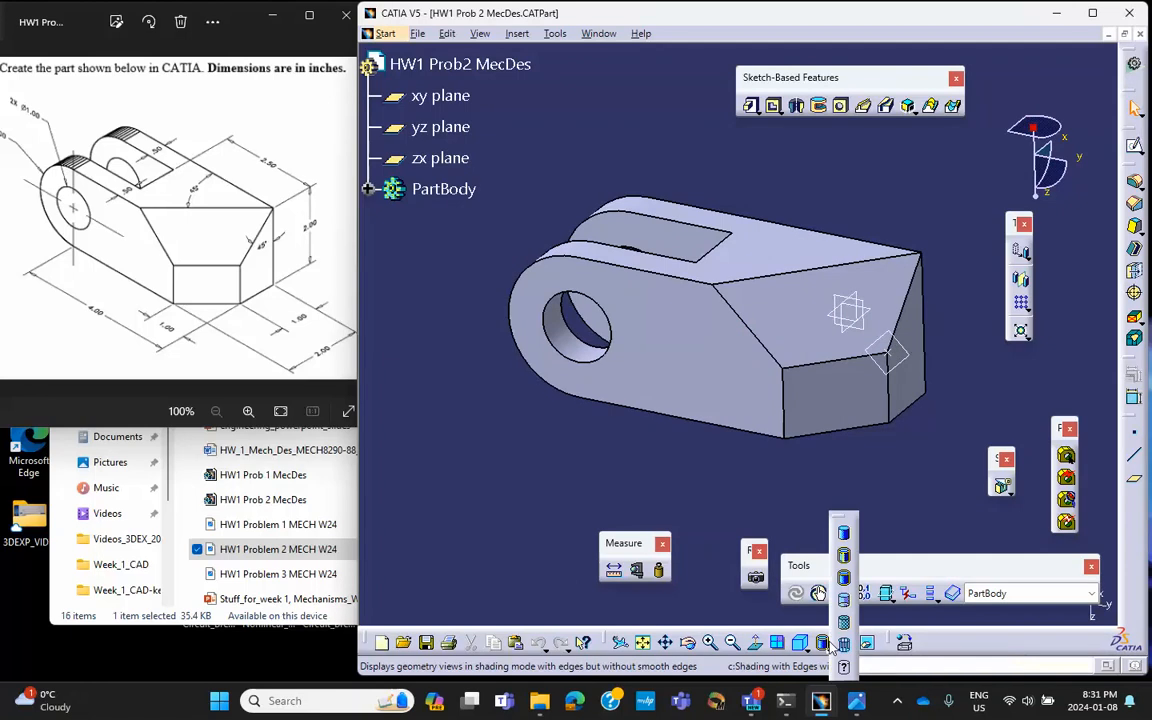
{"action": "left_click", "coordinate": [724, 463]}
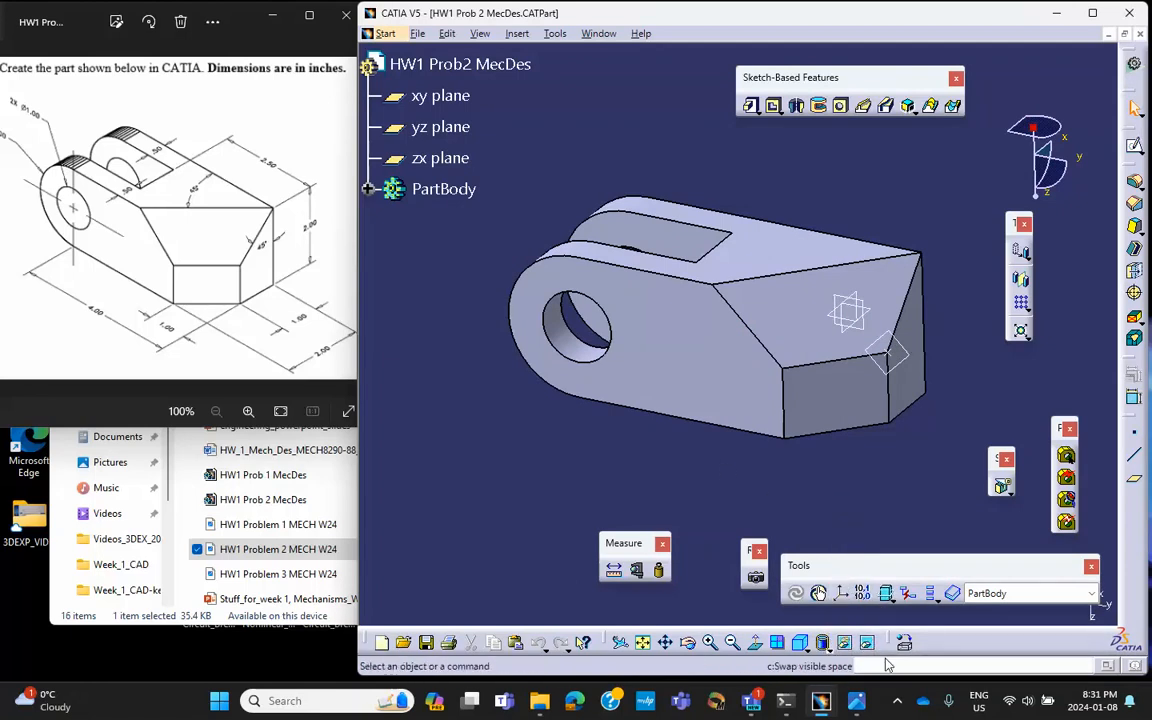
{"action": "left_click", "coordinate": [899, 705]}
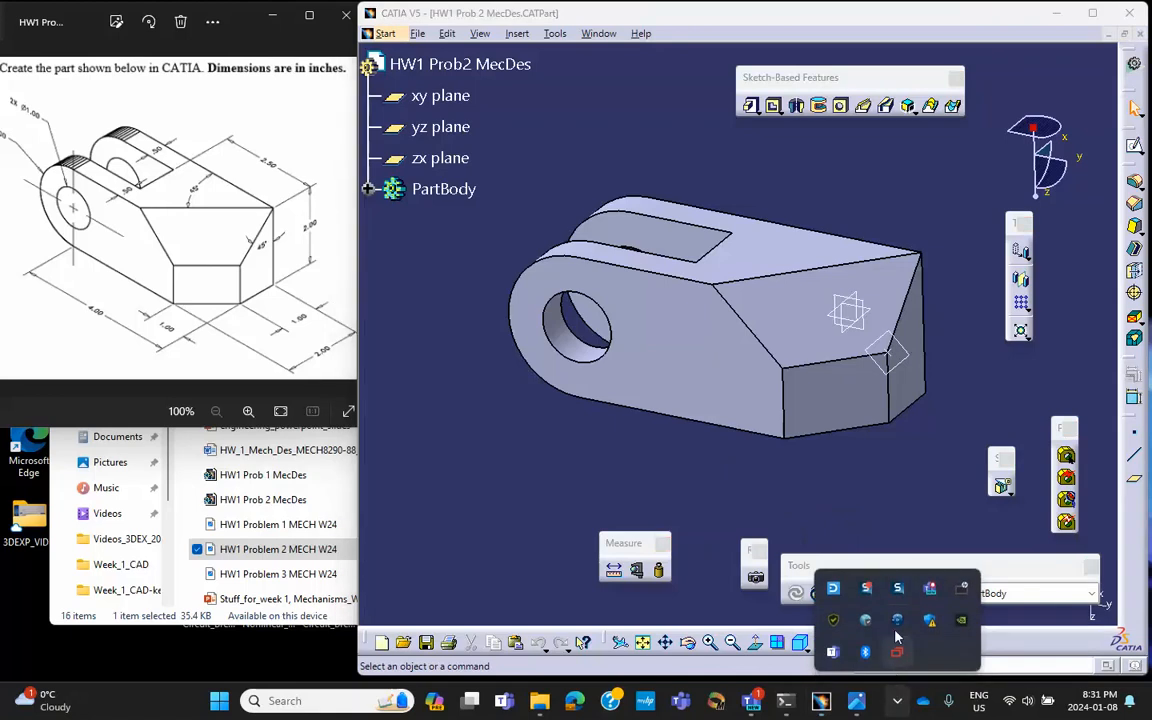